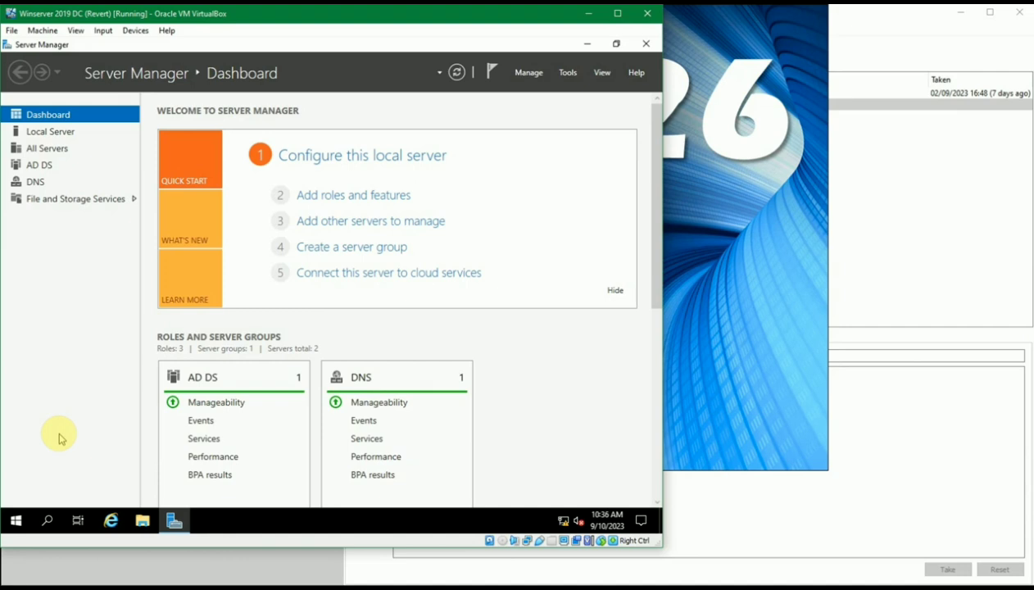
Launch Task Scheduler from a Start search for 'task sc', maximize it, and expand its Library
{"action": "left_click", "coordinate": [16, 520]}
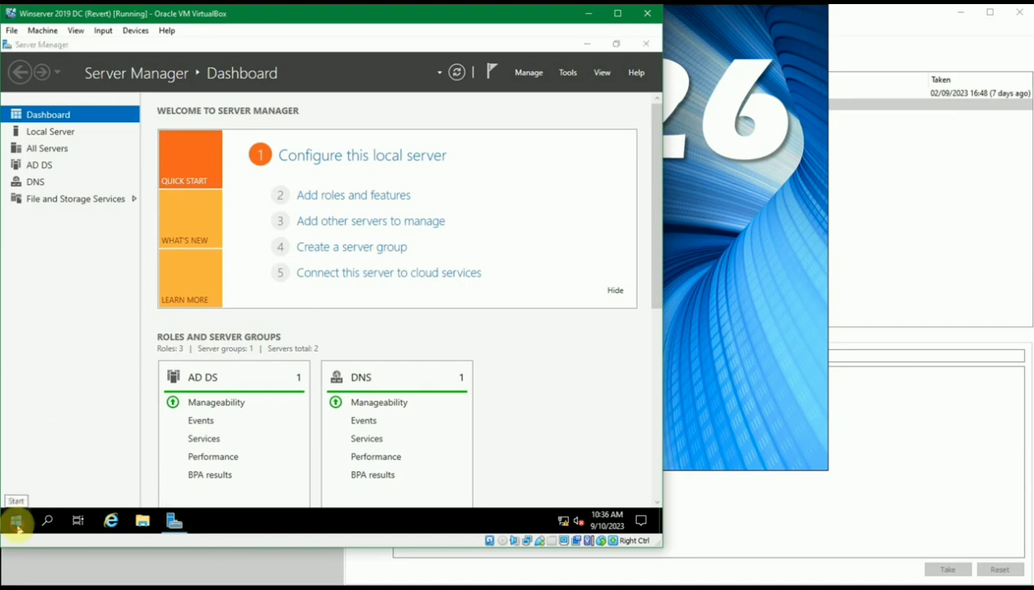
{"action": "type", "text": "task s"}
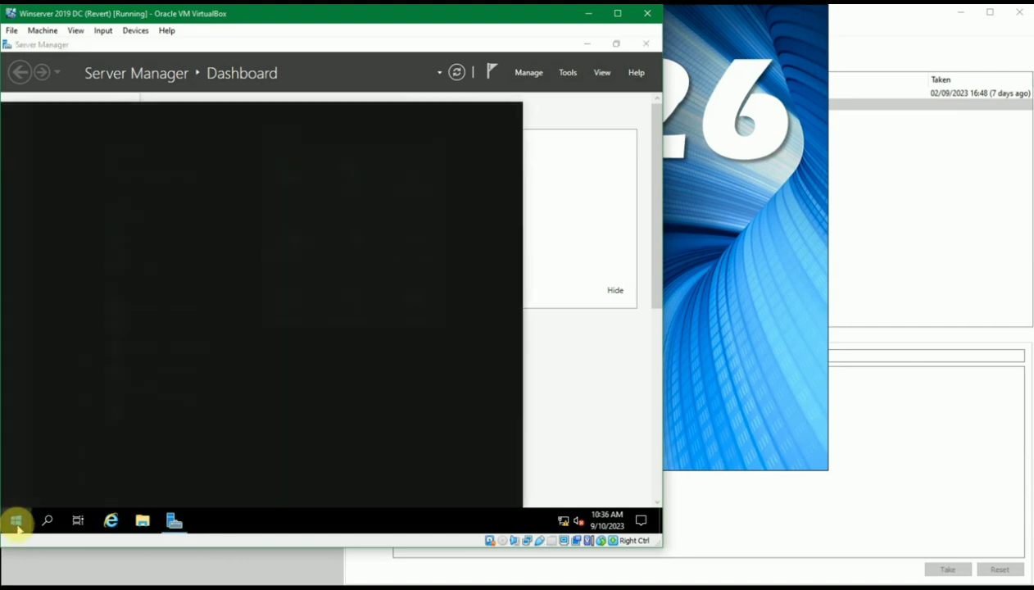
{"action": "type", "text": "c"}
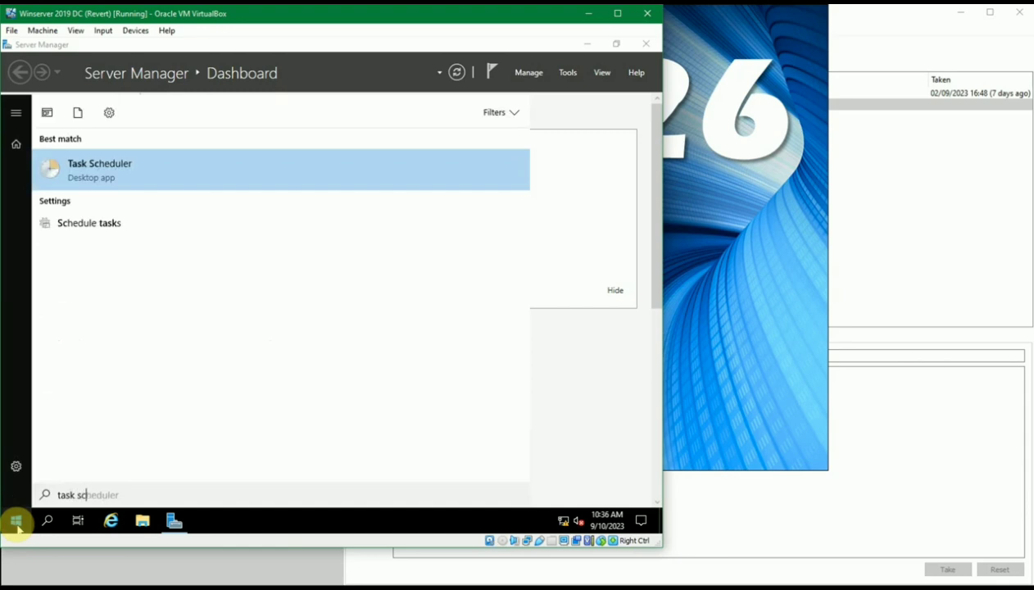
{"action": "left_click", "coordinate": [97, 166]}
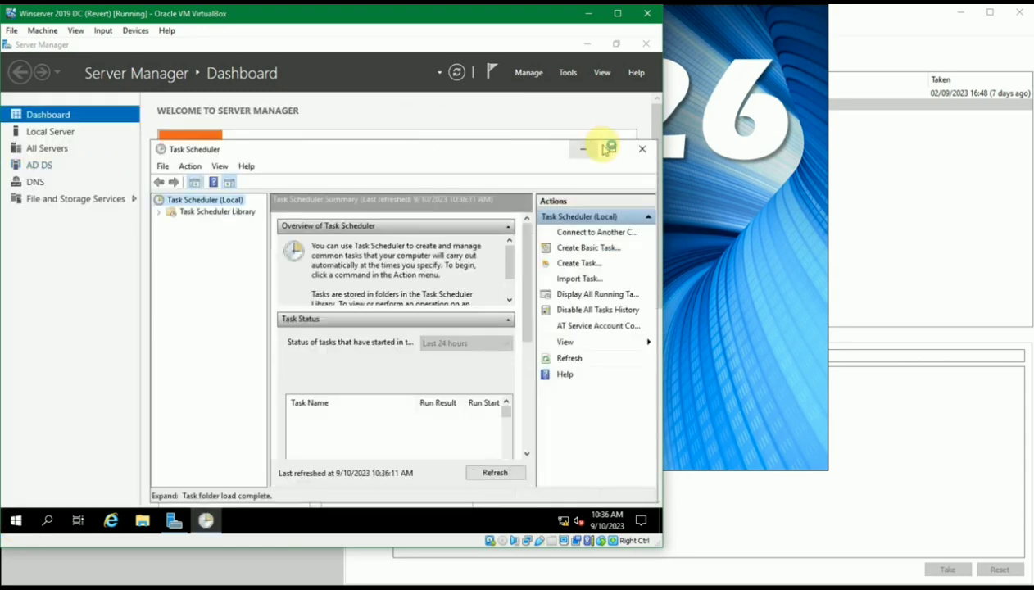
{"action": "left_click", "coordinate": [611, 145]}
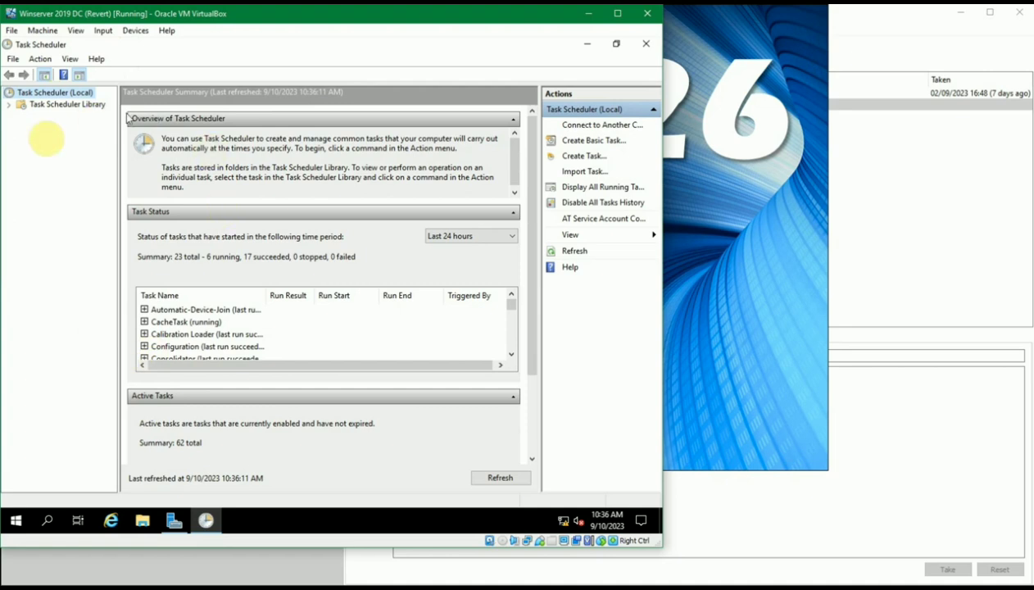
{"action": "left_click", "coordinate": [9, 107]}
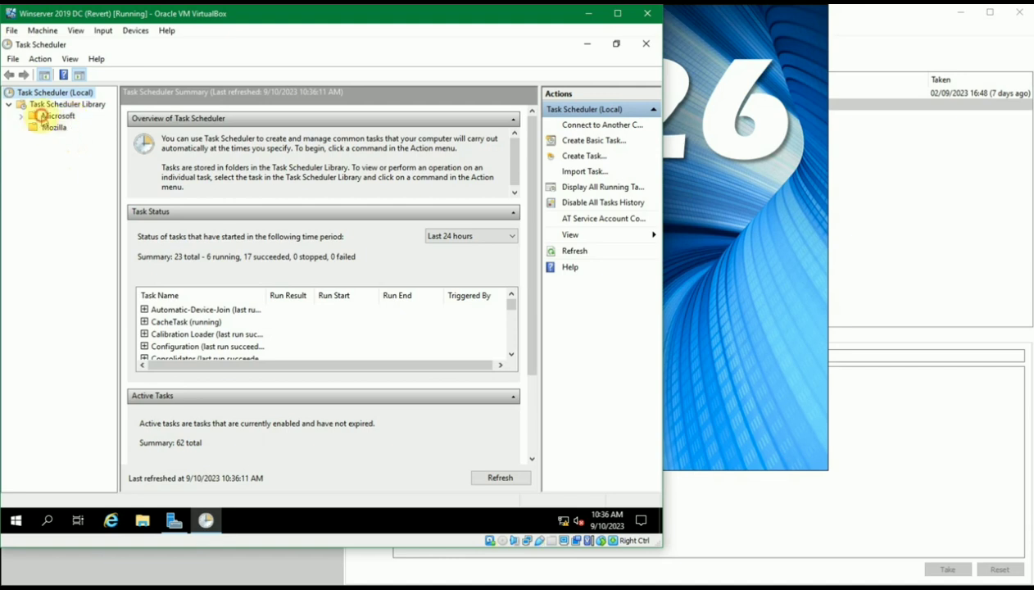
Browse the Microsoft, Mozilla and Windows folders and widen the folder tree to show full names
{"action": "left_click", "coordinate": [45, 117]}
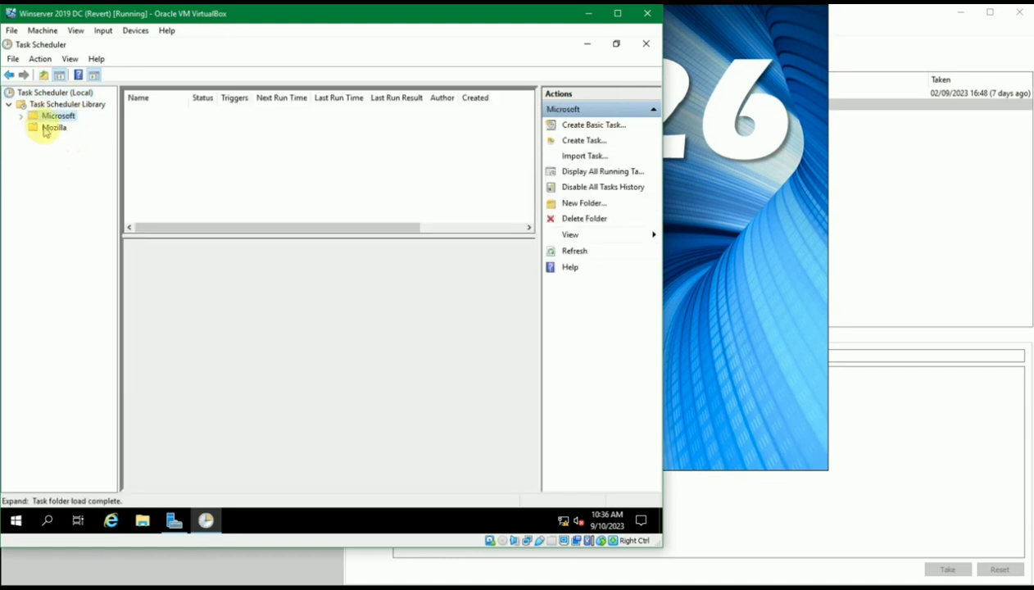
{"action": "left_click", "coordinate": [52, 128]}
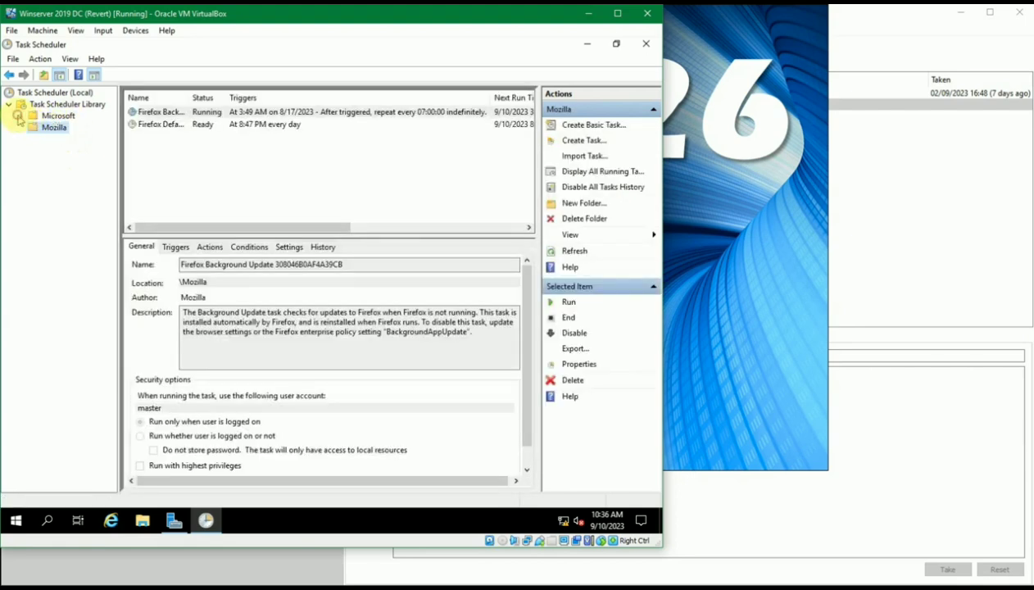
{"action": "left_click", "coordinate": [21, 118]}
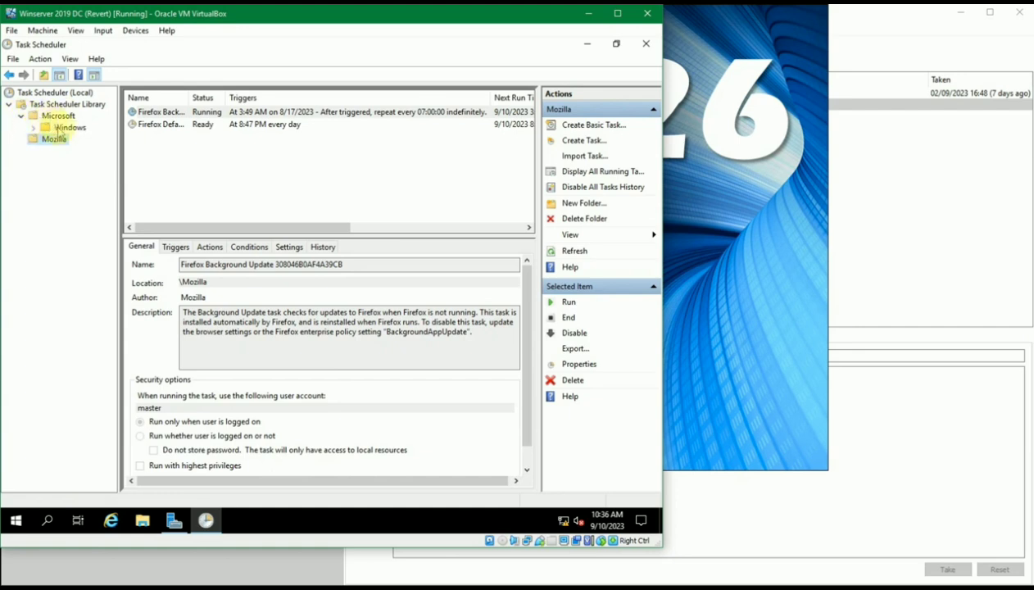
{"action": "left_click", "coordinate": [62, 129]}
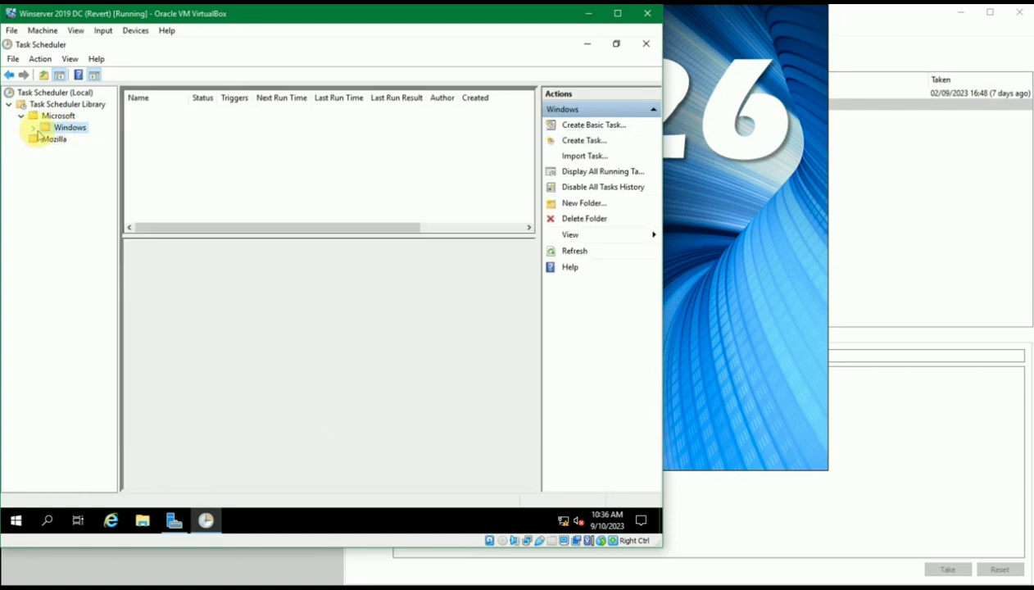
{"action": "left_click", "coordinate": [33, 129]}
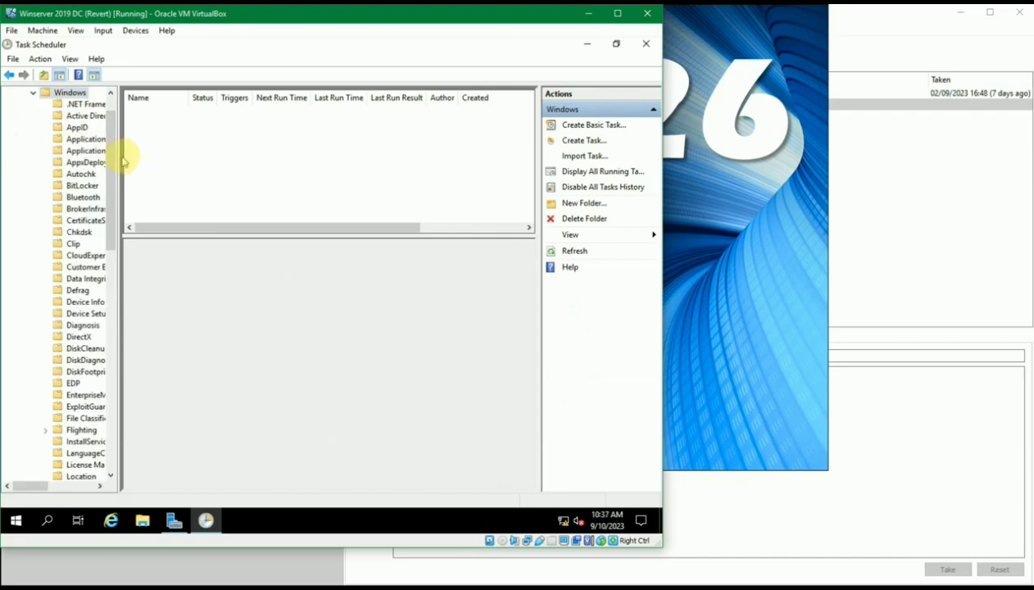
{"action": "left_click_drag", "start_coordinate": [119, 155], "coordinate": [217, 156]}
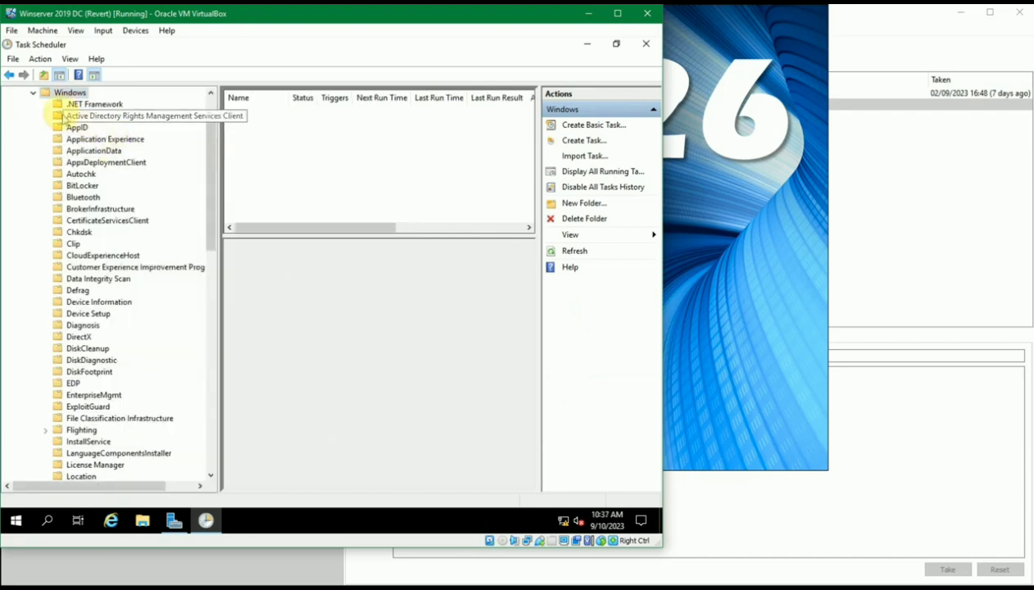
Inspect the .NET Framework and AD RMS tasks, widen the Name column, collapse Windows, and return to Mozilla
{"action": "left_click", "coordinate": [92, 105]}
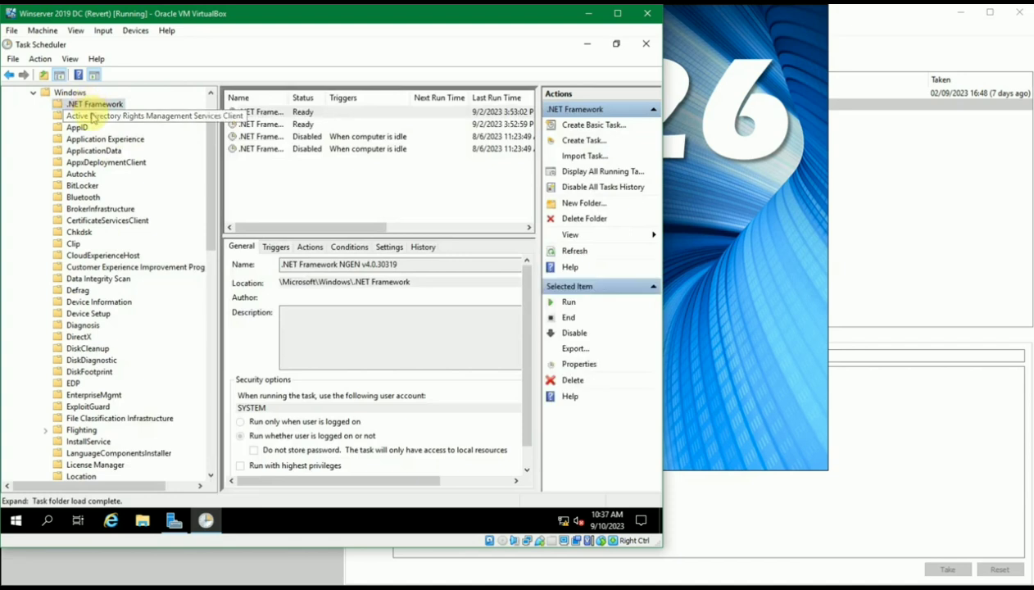
{"action": "left_click", "coordinate": [123, 116]}
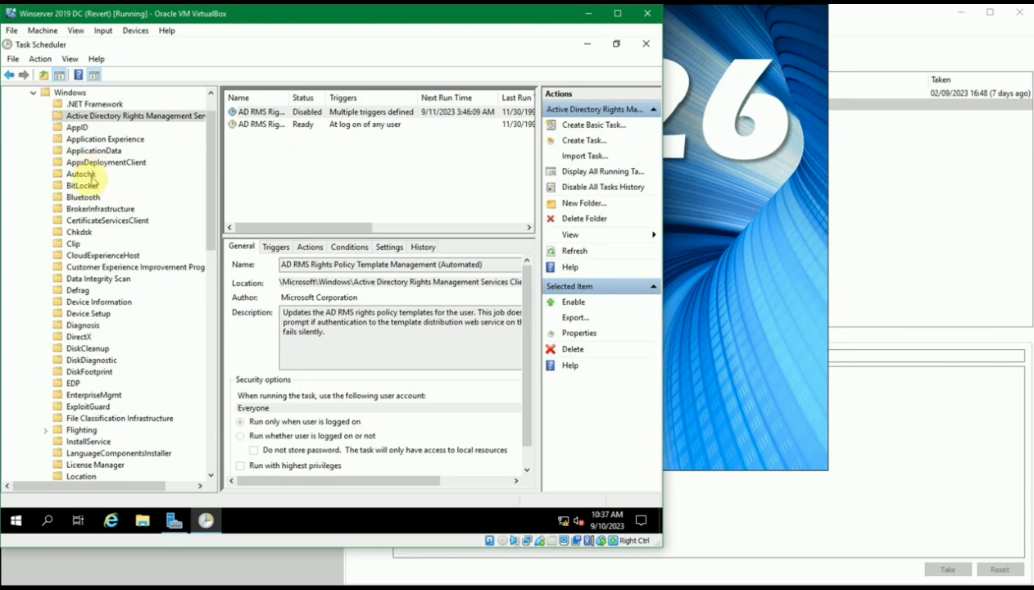
{"action": "left_click", "coordinate": [82, 103]}
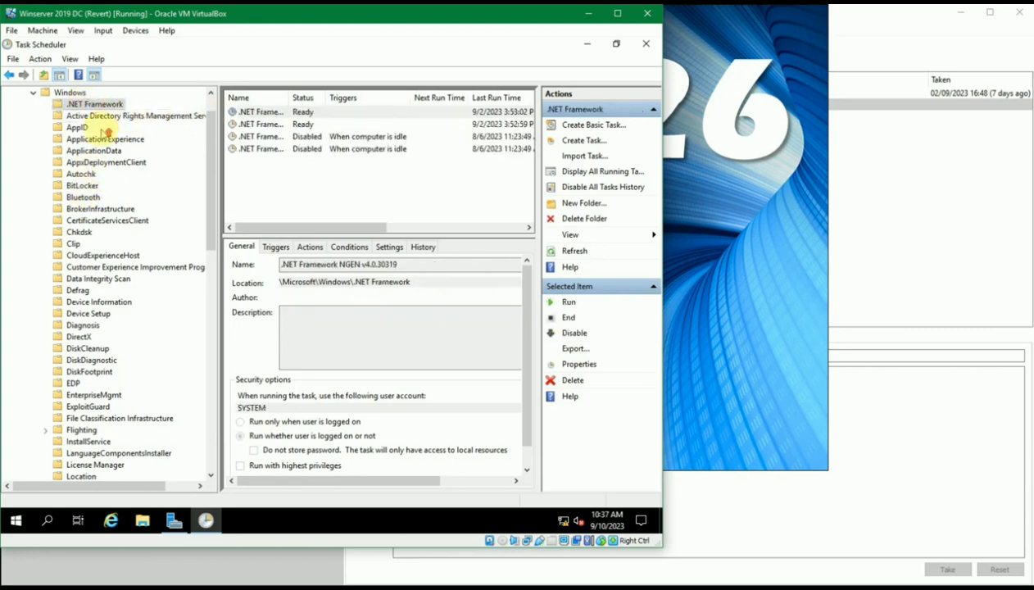
{"action": "scroll", "coordinate": [102, 131], "scroll_direction": "up", "scroll_amount": 1}
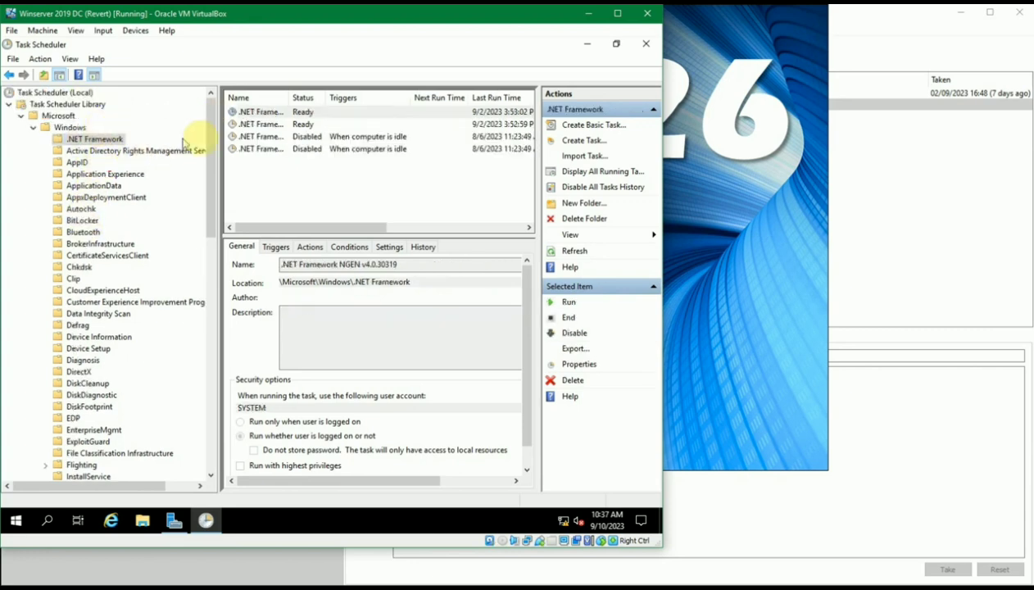
{"action": "left_click", "coordinate": [275, 114]}
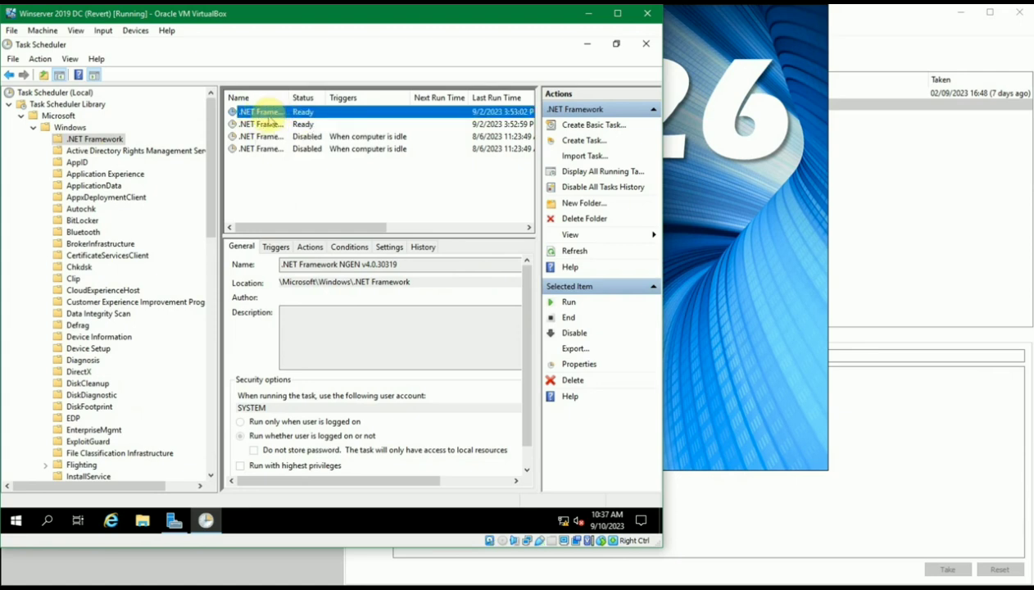
{"action": "left_click_drag", "start_coordinate": [290, 98], "coordinate": [361, 97]}
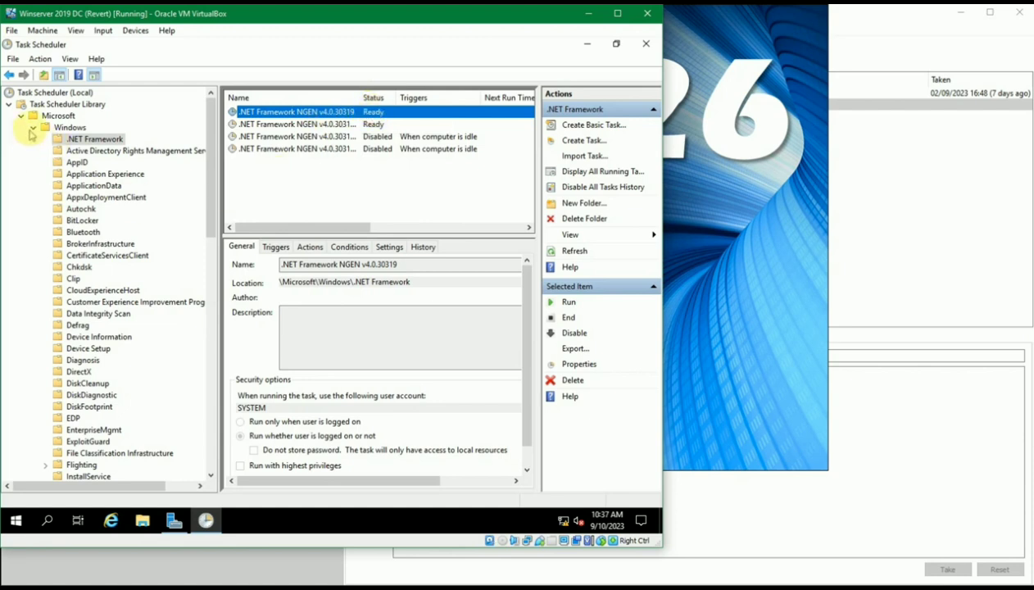
{"action": "left_click", "coordinate": [33, 127]}
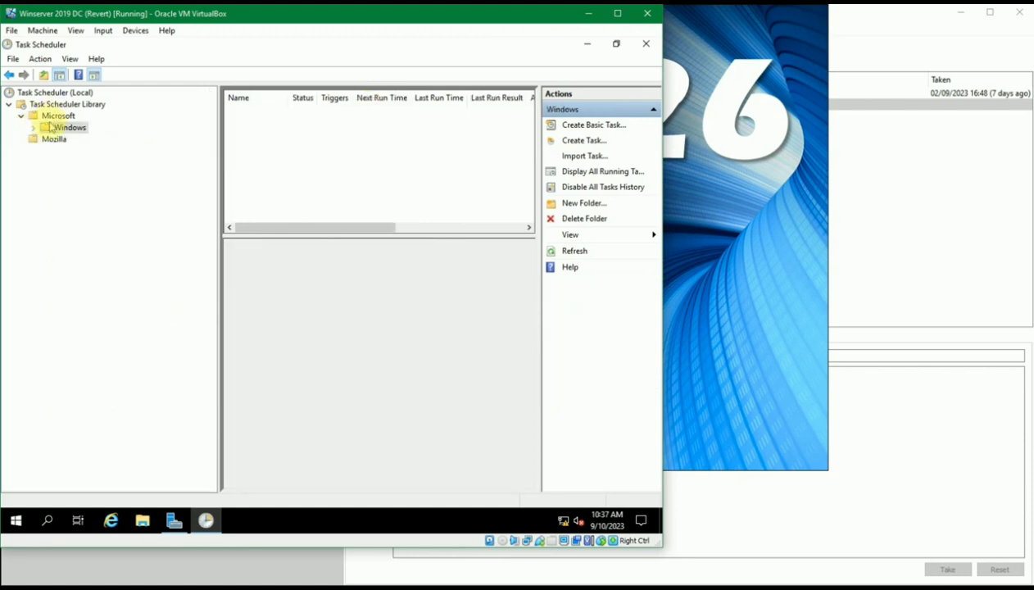
{"action": "left_click", "coordinate": [47, 144]}
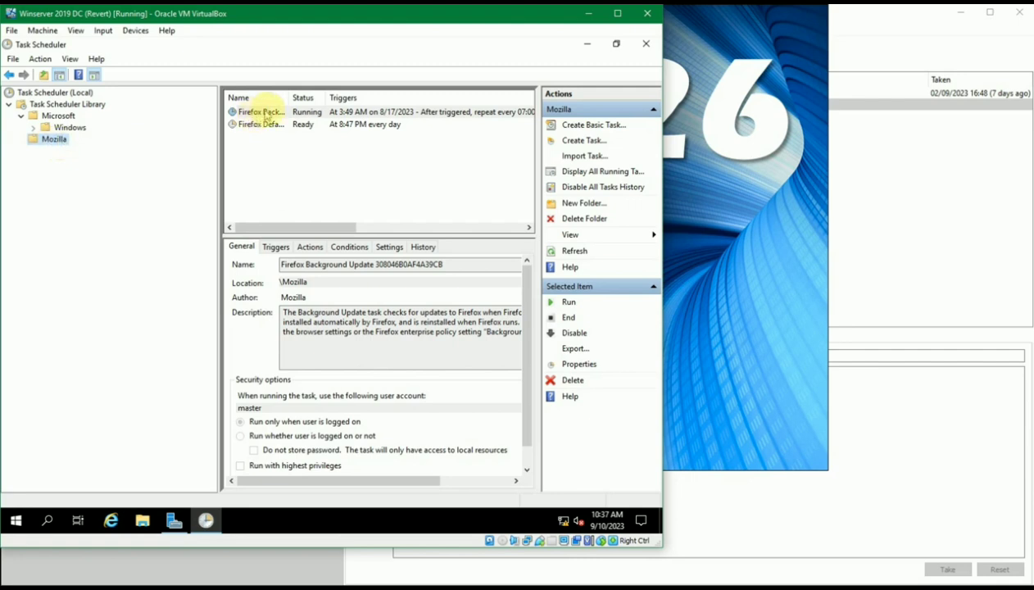
Narrow the folder tree, widen the Name column, and scroll the task list's columns
{"action": "left_click_drag", "start_coordinate": [289, 100], "coordinate": [326, 96]}
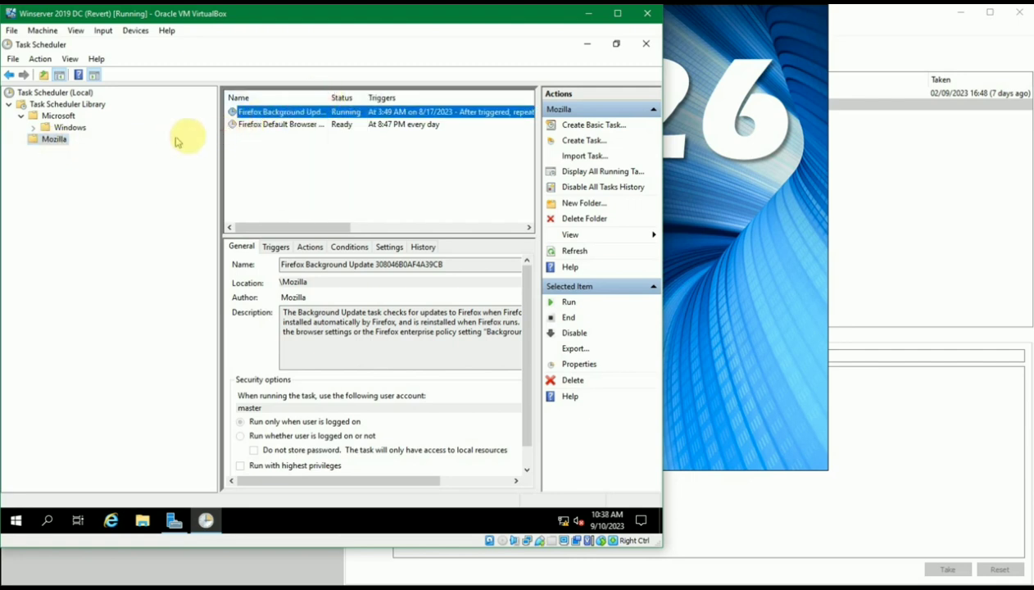
{"action": "left_click_drag", "start_coordinate": [220, 144], "coordinate": [136, 142]}
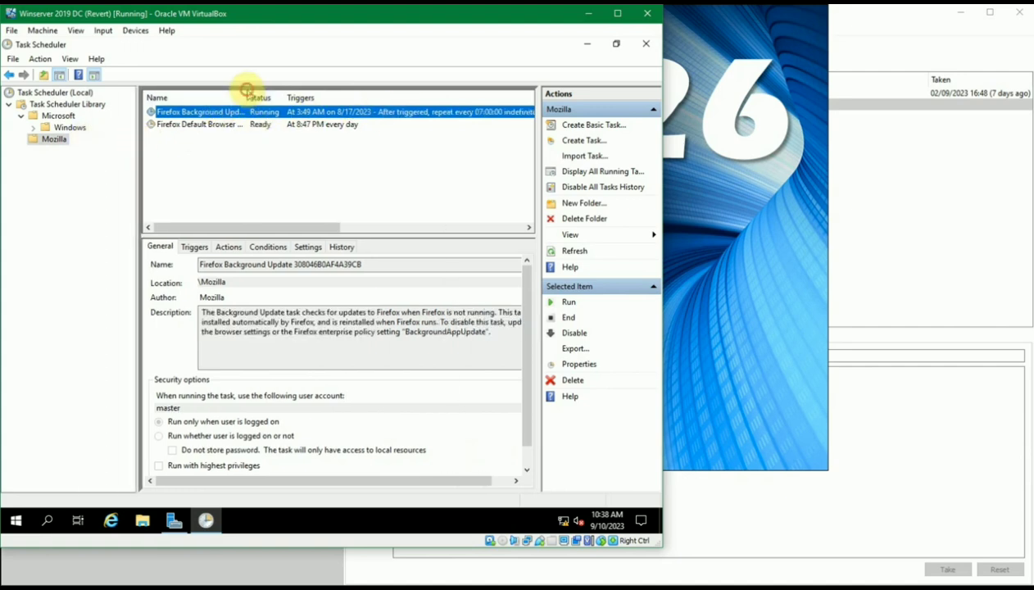
{"action": "left_click_drag", "start_coordinate": [249, 96], "coordinate": [262, 95]}
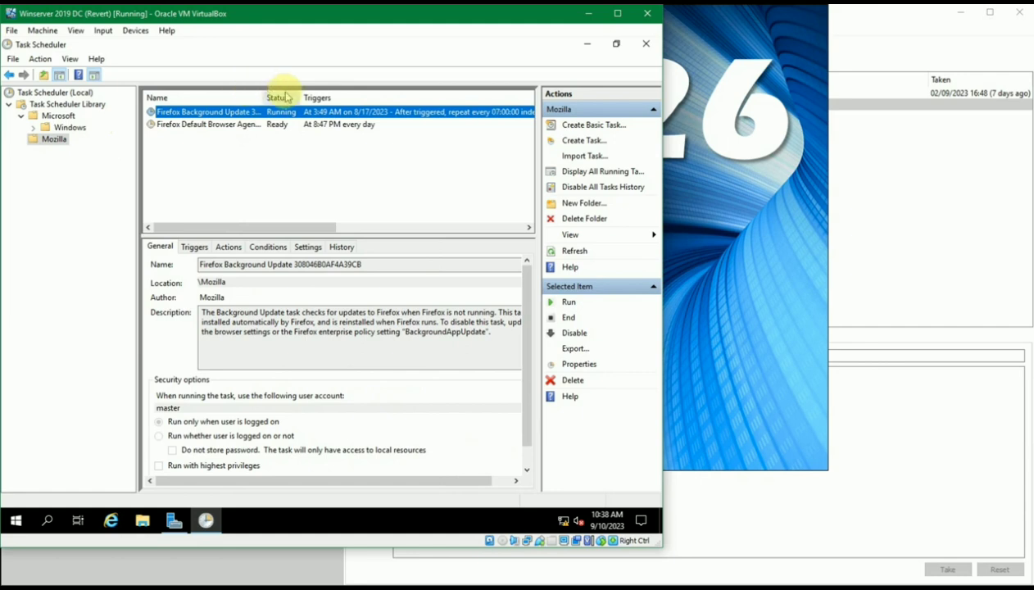
{"action": "left_click_drag", "start_coordinate": [318, 232], "coordinate": [438, 223]}
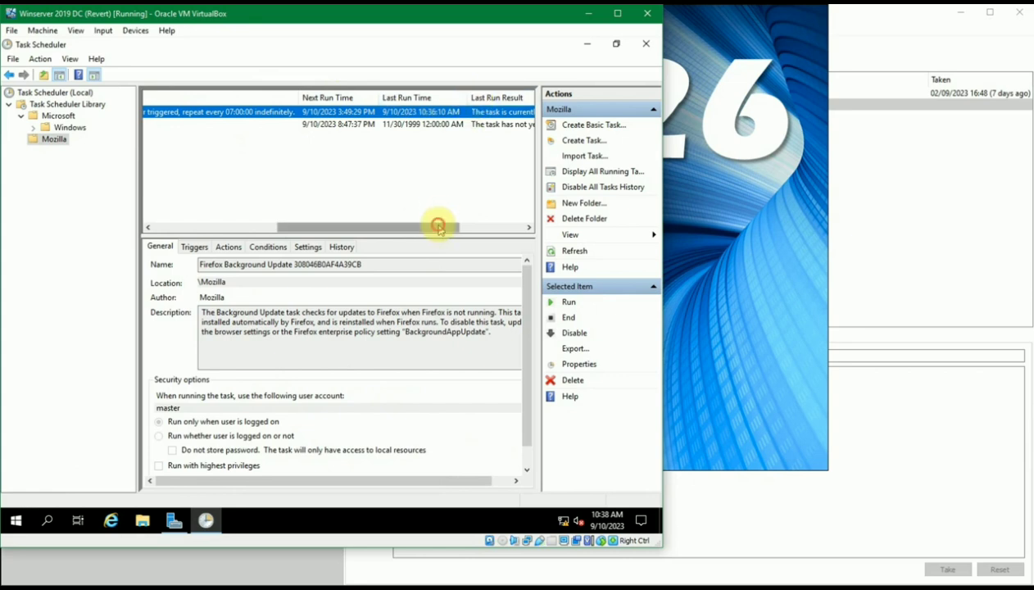
{"action": "left_click_drag", "start_coordinate": [438, 226], "coordinate": [517, 246]}
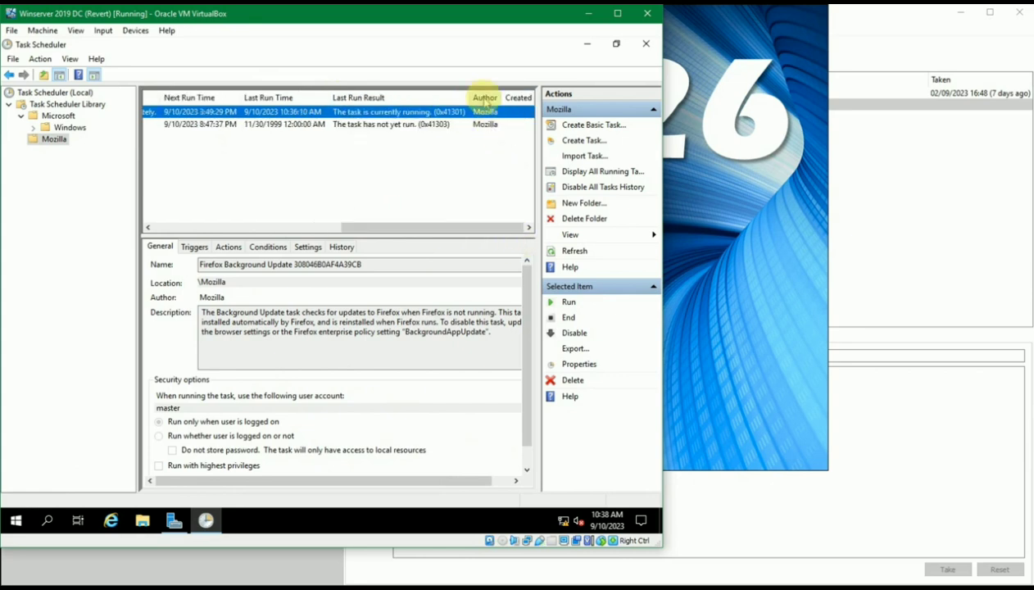
{"action": "left_click_drag", "start_coordinate": [463, 226], "coordinate": [190, 245]}
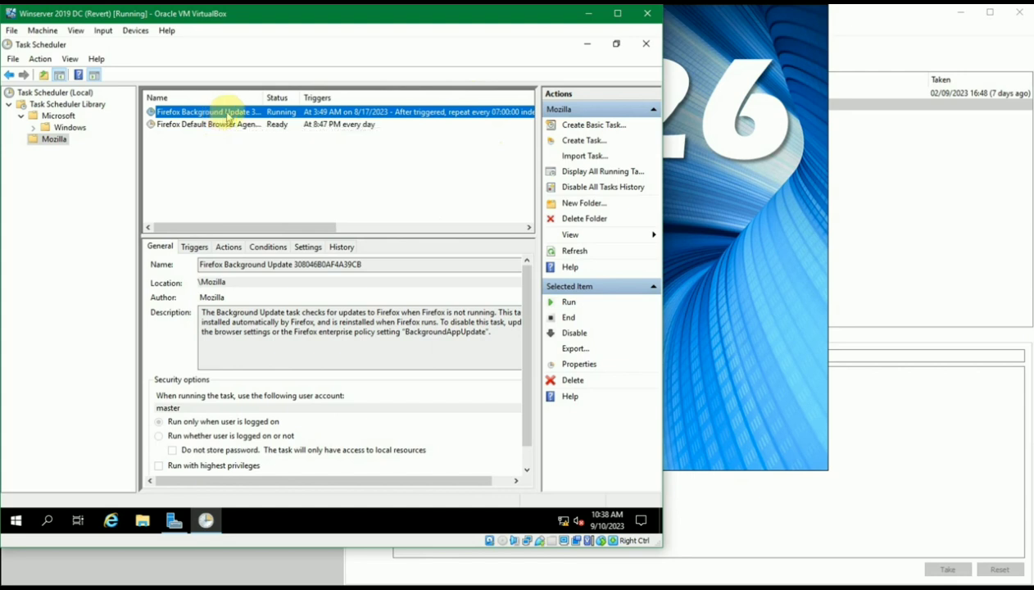
{"action": "left_click_drag", "start_coordinate": [262, 96], "coordinate": [277, 97]}
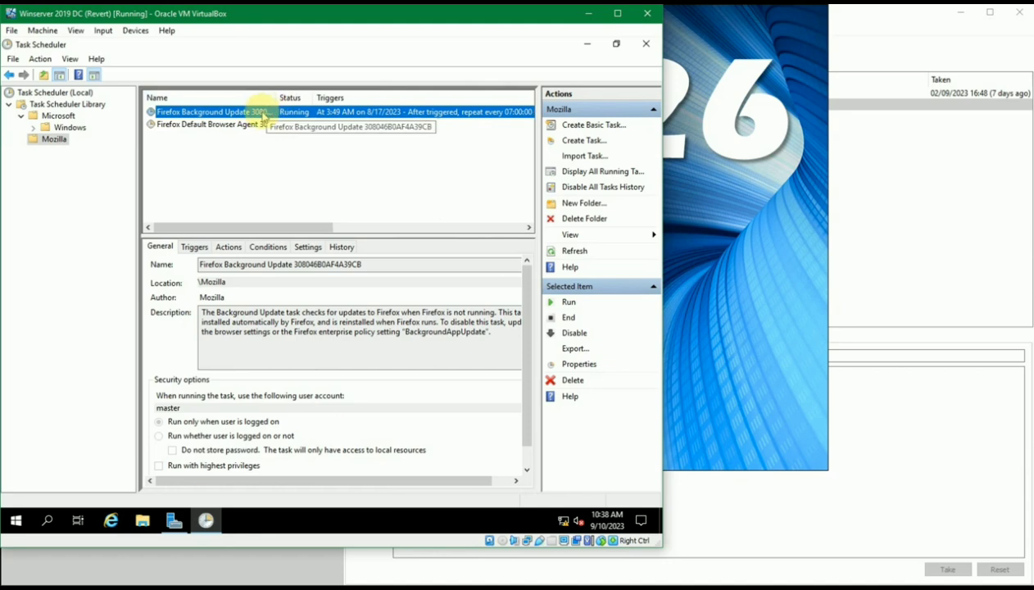
Select Firefox Background Update and scroll across its run-time and result columns back to Name
{"action": "left_click", "coordinate": [211, 265]}
{"action": "left_click_drag", "start_coordinate": [183, 266], "coordinate": [356, 261]}
{"action": "left_click", "coordinate": [355, 261]}
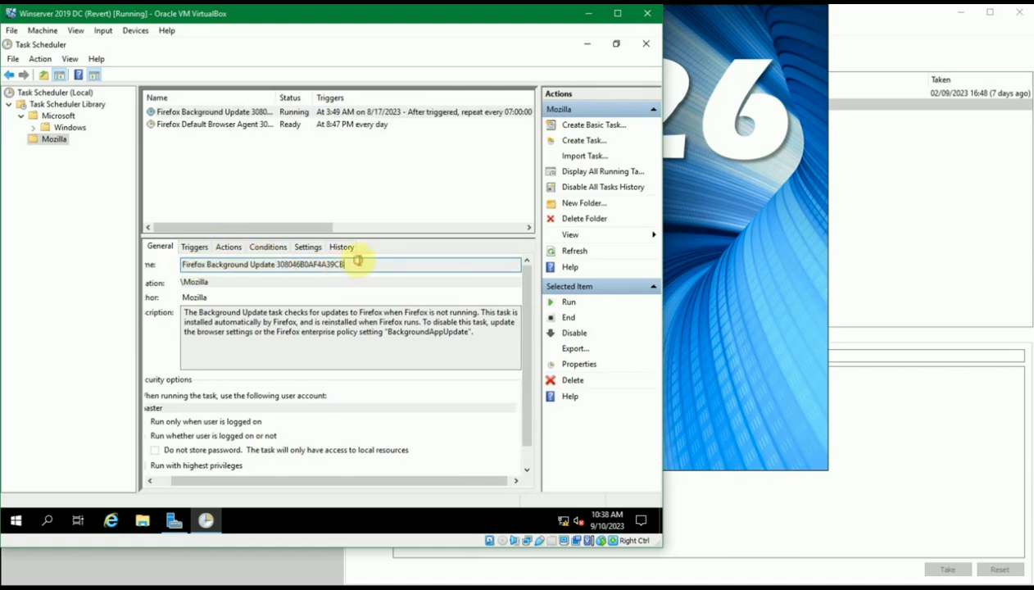
{"action": "left_click", "coordinate": [342, 113]}
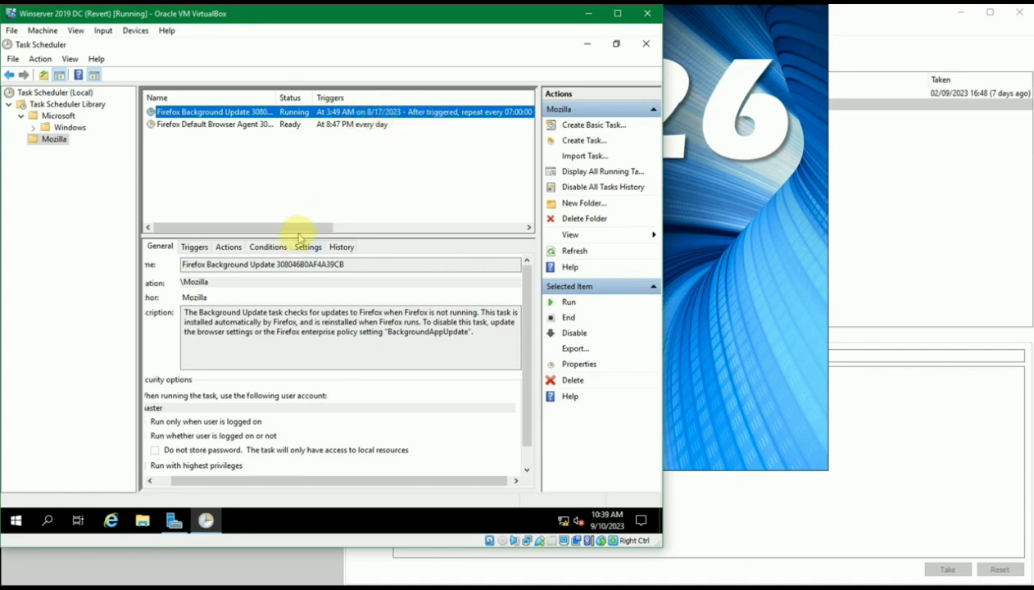
{"action": "left_click_drag", "start_coordinate": [302, 227], "coordinate": [377, 219]}
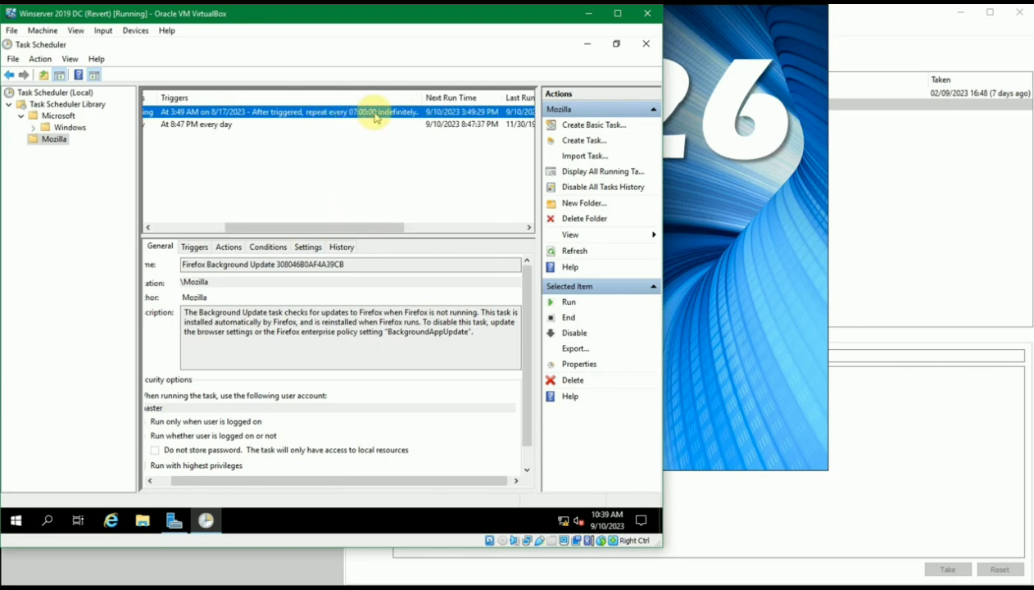
{"action": "left_click_drag", "start_coordinate": [364, 224], "coordinate": [424, 223]}
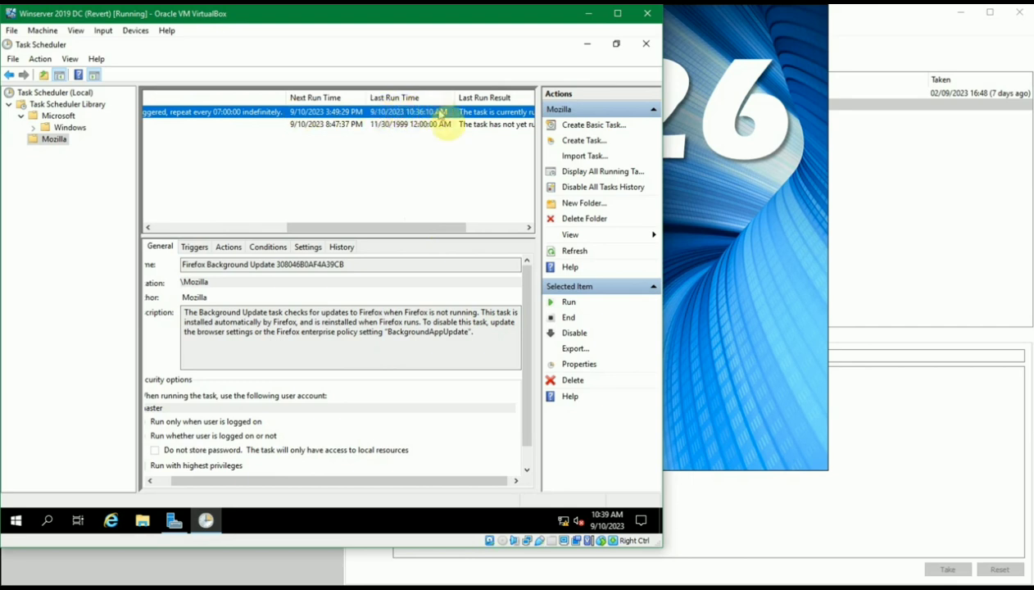
{"action": "left_click_drag", "start_coordinate": [443, 229], "coordinate": [501, 232]}
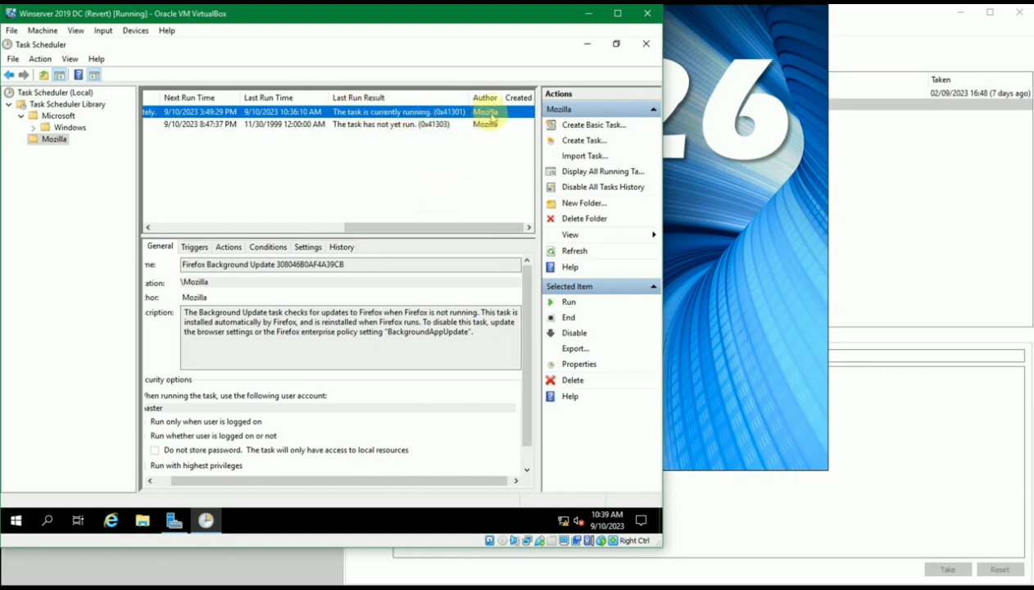
{"action": "left_click_drag", "start_coordinate": [423, 222], "coordinate": [197, 242]}
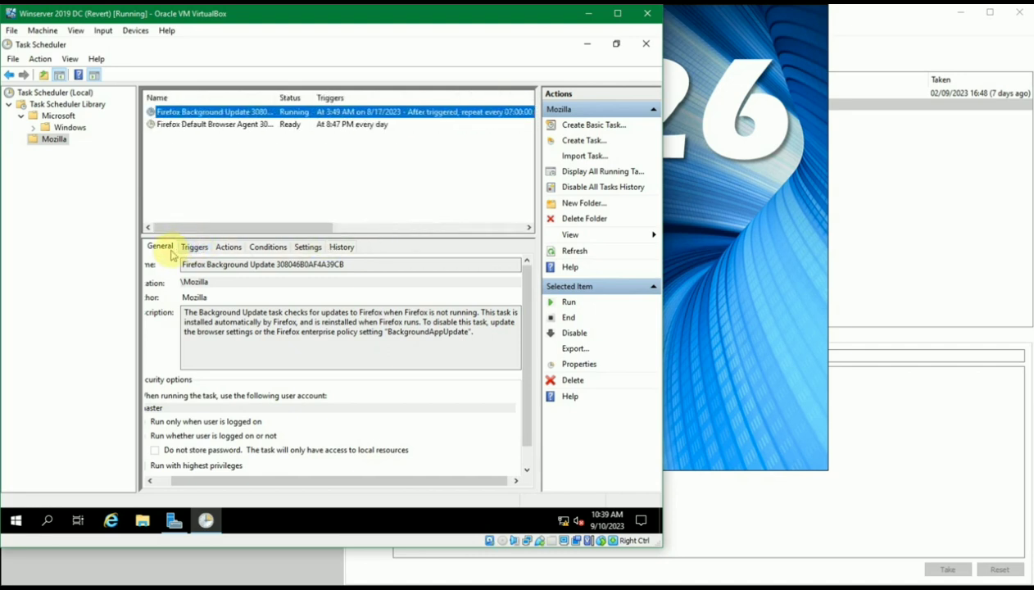
{"action": "left_click", "coordinate": [168, 247]}
{"action": "left_click_drag", "start_coordinate": [256, 475], "coordinate": [173, 421]}
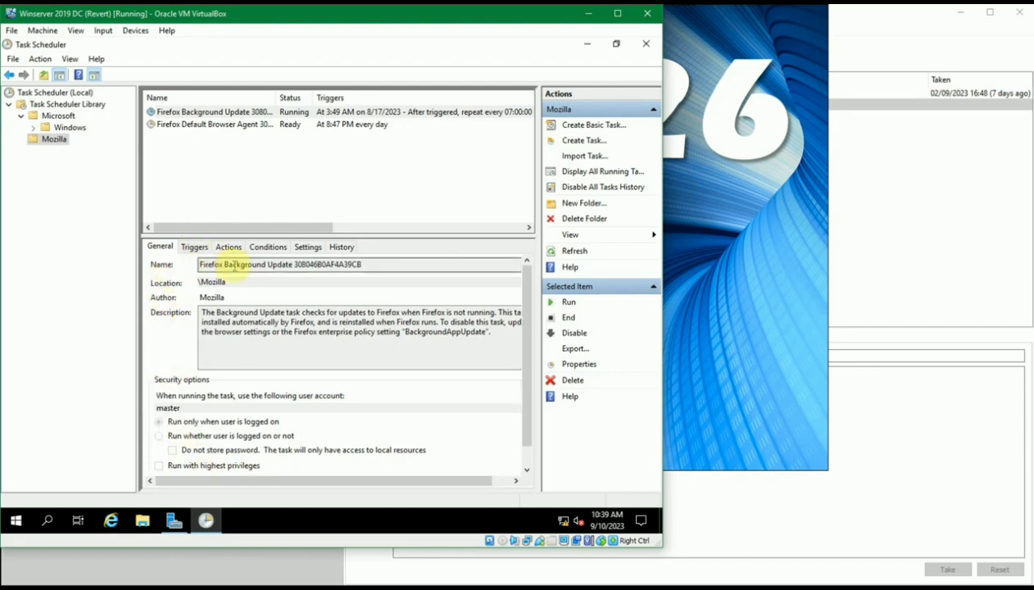
{"action": "left_click_drag", "start_coordinate": [210, 282], "coordinate": [271, 288]}
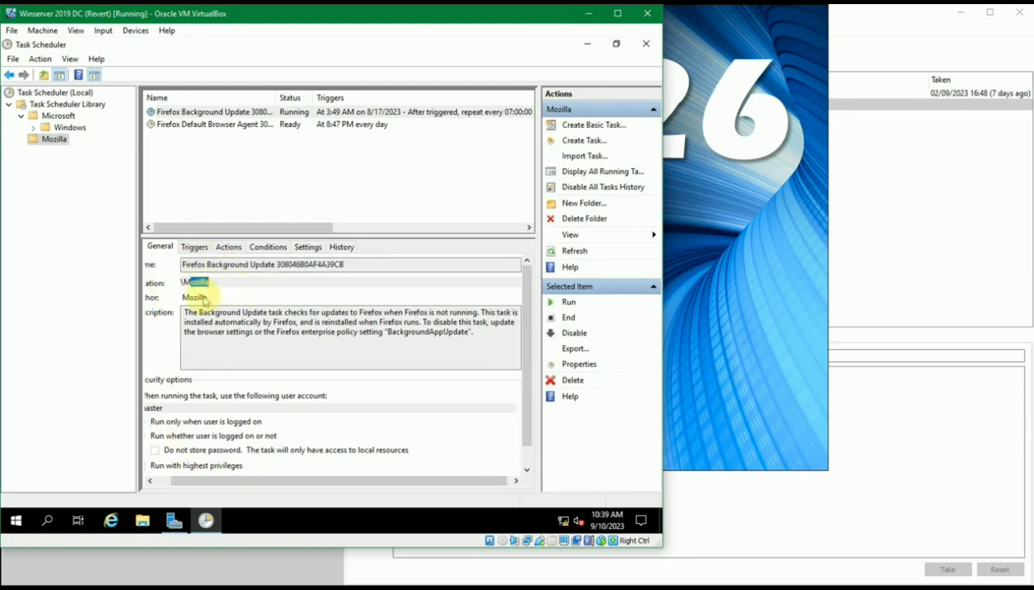
{"action": "left_click", "coordinate": [157, 484]}
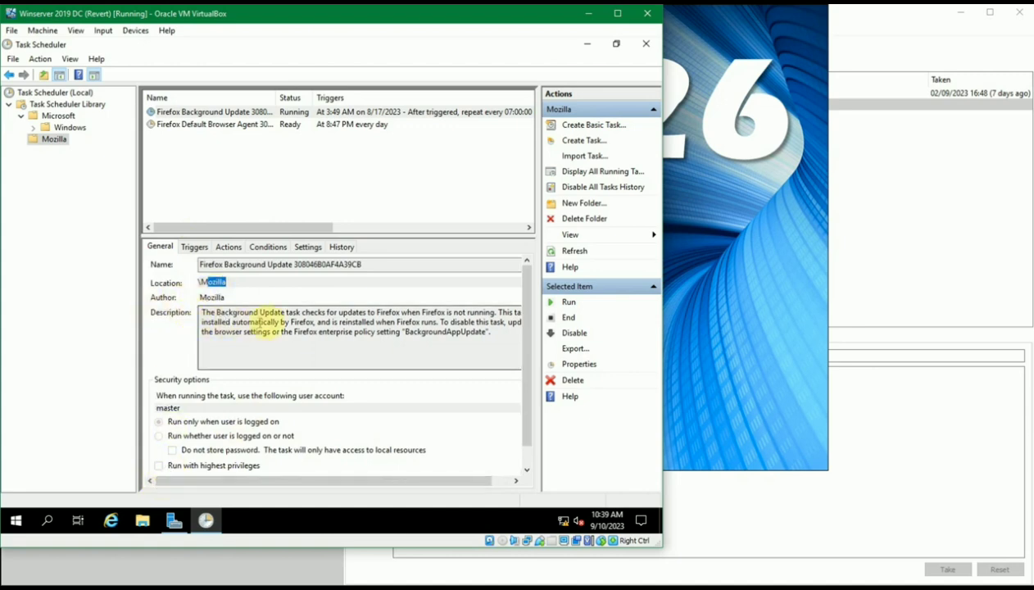
{"action": "left_click_drag", "start_coordinate": [217, 322], "coordinate": [303, 349]}
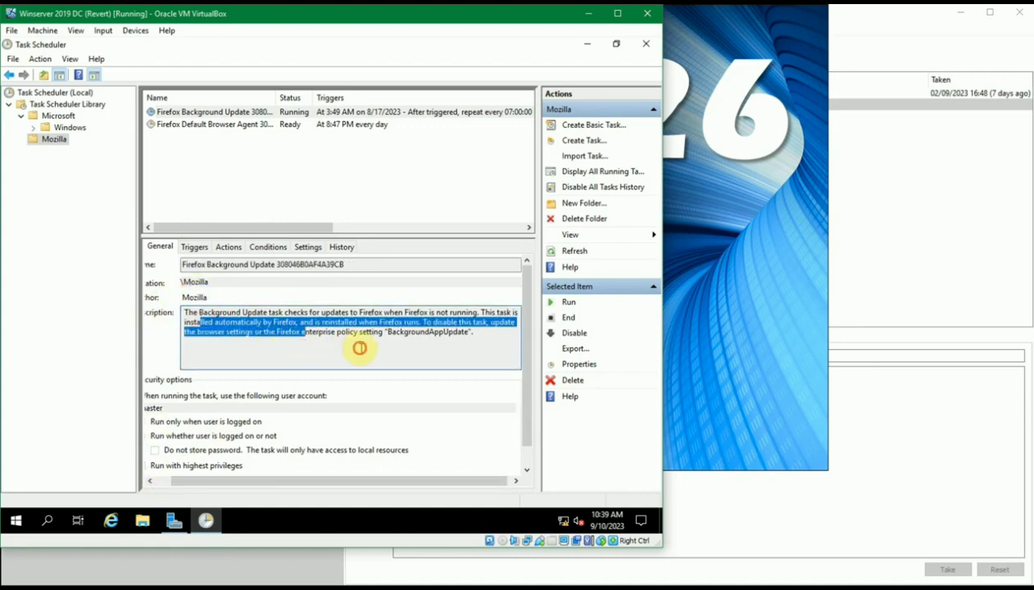
{"action": "left_click", "coordinate": [360, 348]}
{"action": "mouse_move", "coordinate": [476, 335]}
{"action": "left_mouse_down"}
{"action": "mouse_move", "coordinate": [181, 301]}
{"action": "mouse_move", "coordinate": [197, 318]}
{"action": "mouse_move", "coordinate": [484, 339]}
{"action": "left_mouse_up"}
{"action": "left_click", "coordinate": [484, 339]}
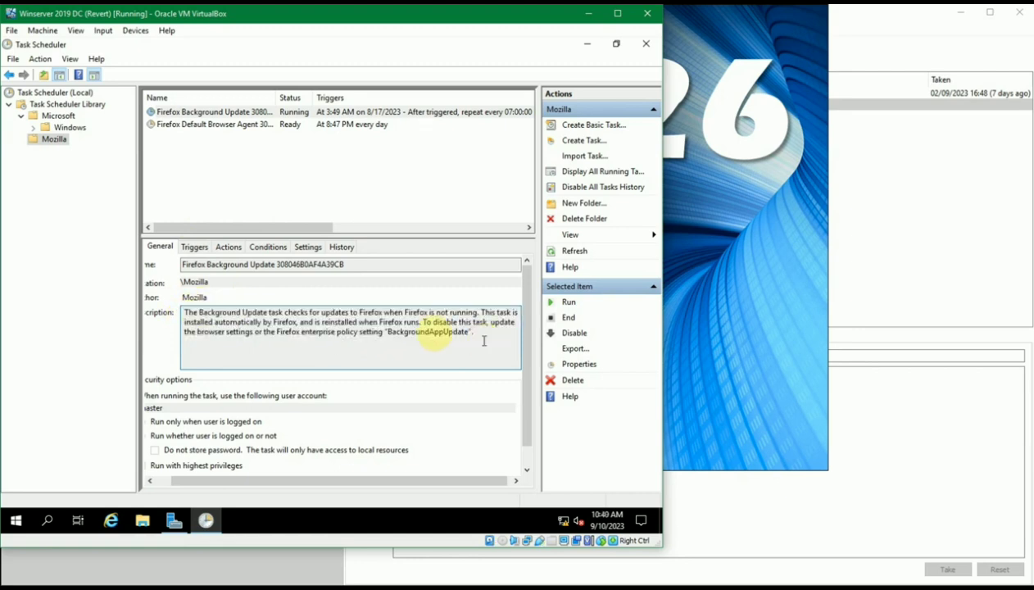
Check the task's One time trigger, Start a program action path, conditions and settings
{"action": "left_click", "coordinate": [195, 246]}
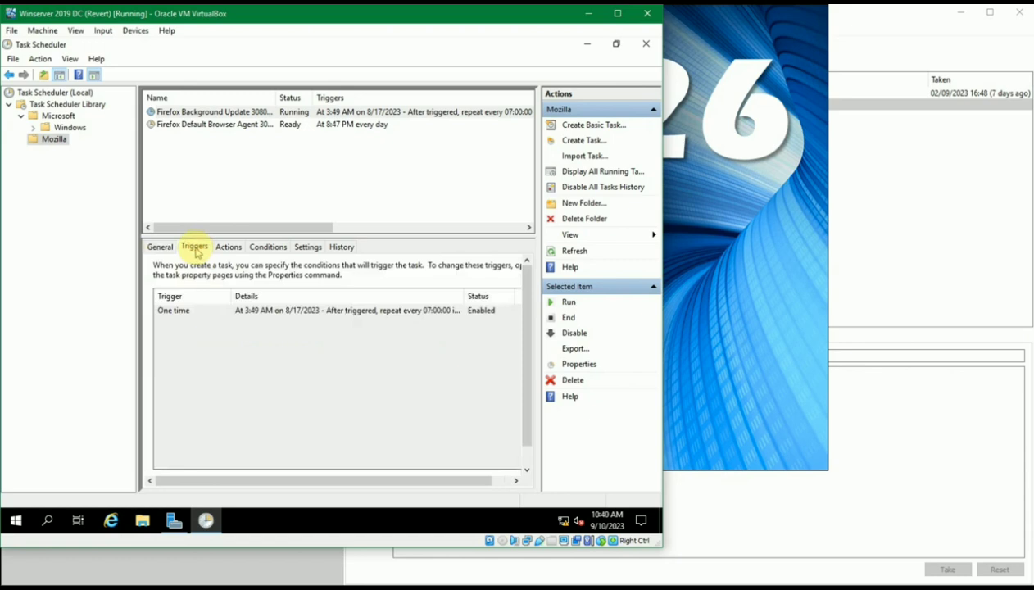
{"action": "left_click", "coordinate": [203, 315]}
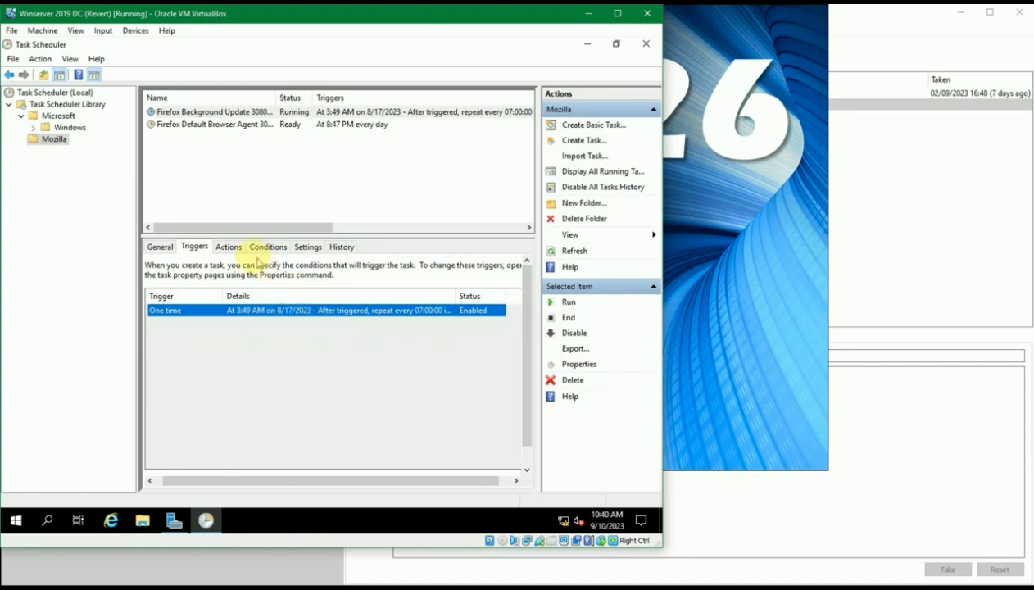
{"action": "left_click", "coordinate": [234, 249]}
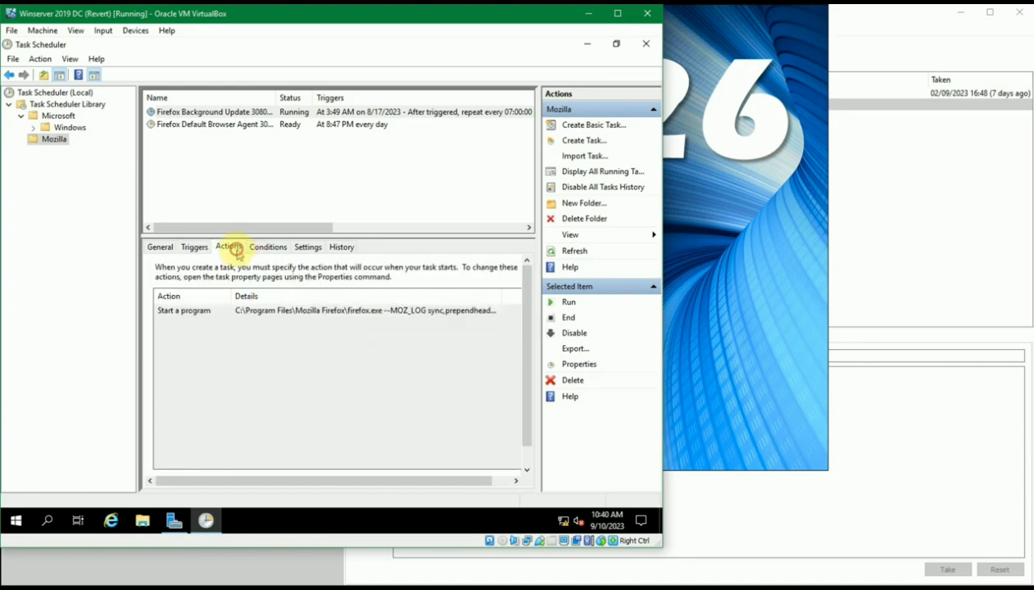
{"action": "left_click", "coordinate": [233, 315]}
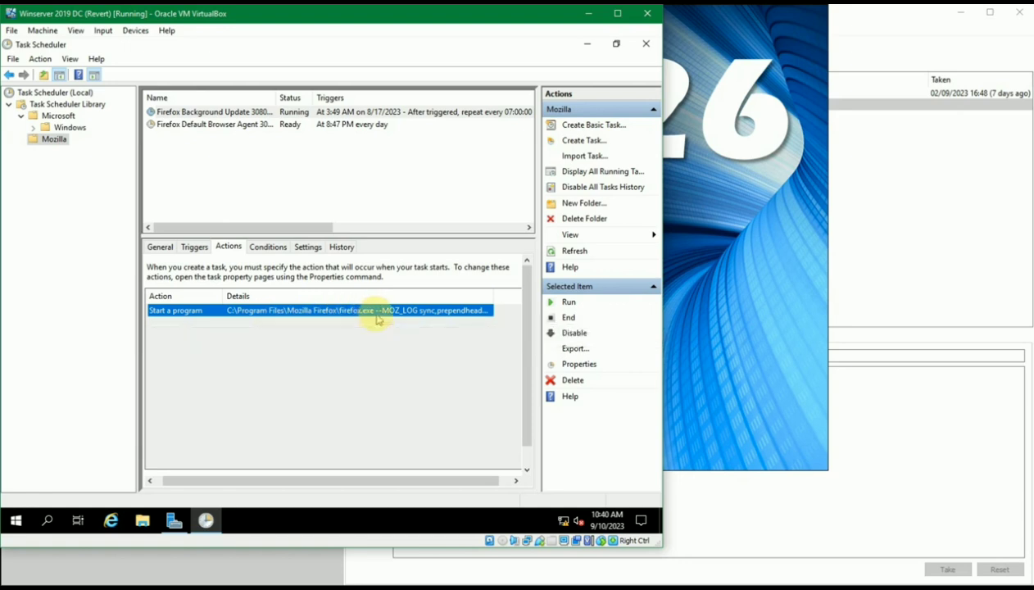
{"action": "left_click_drag", "start_coordinate": [492, 294], "coordinate": [513, 294]}
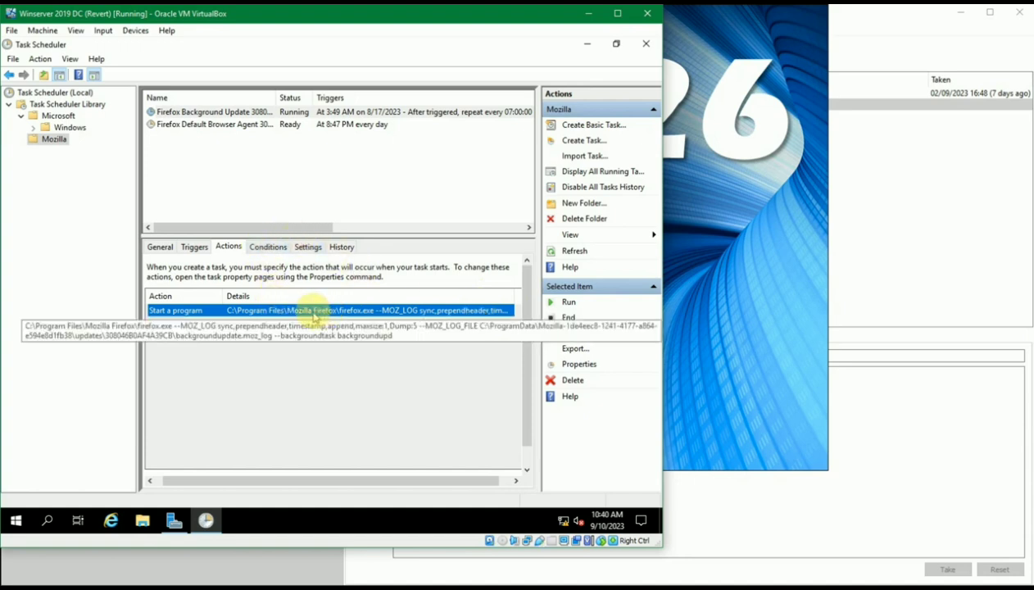
{"action": "left_click", "coordinate": [267, 247]}
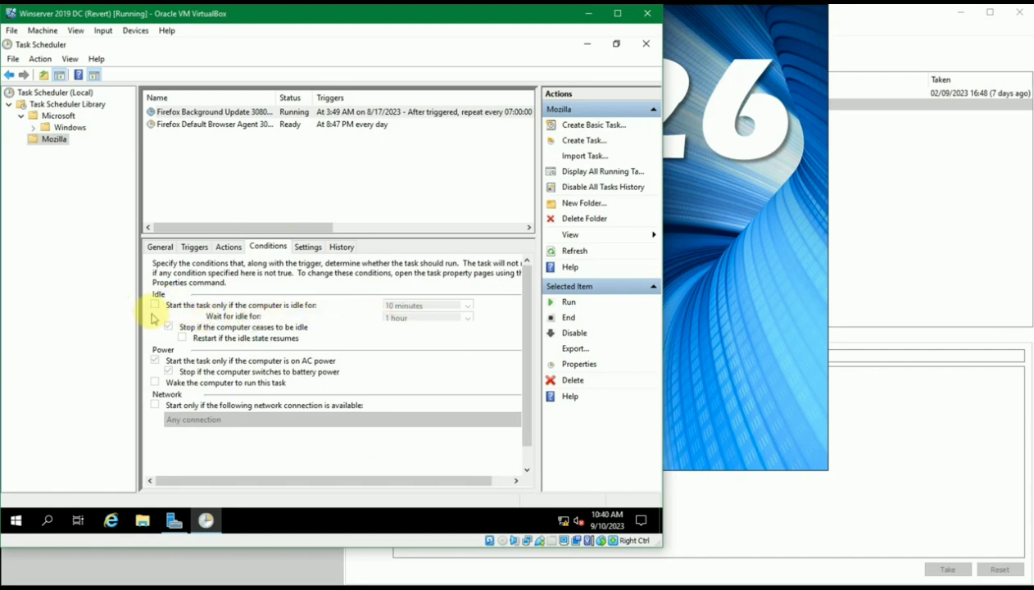
{"action": "left_click", "coordinate": [307, 247]}
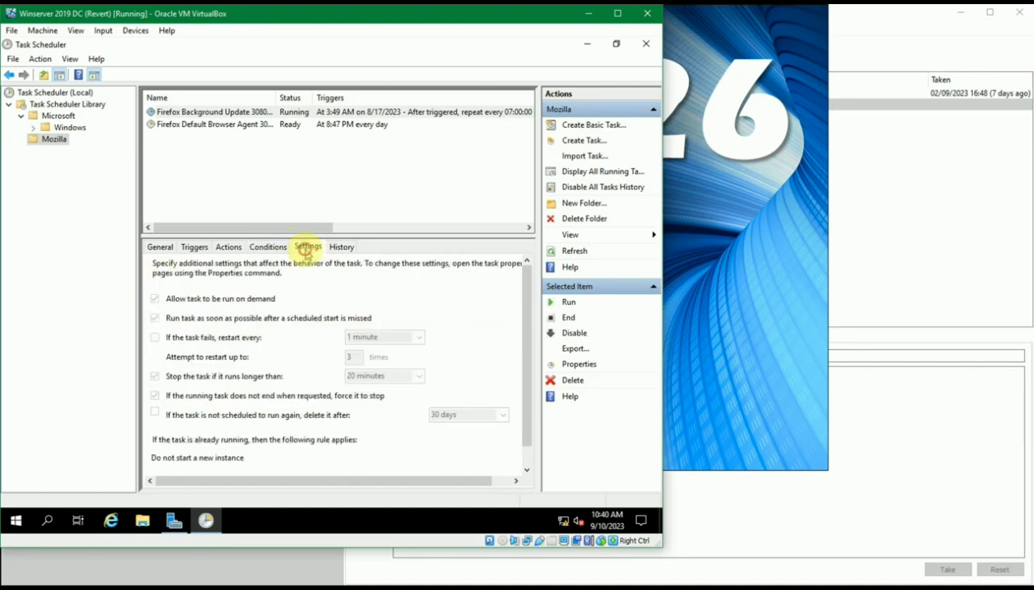
Inspect the Task completed and Action completed events in History, then deselect the task
{"action": "left_click", "coordinate": [341, 247]}
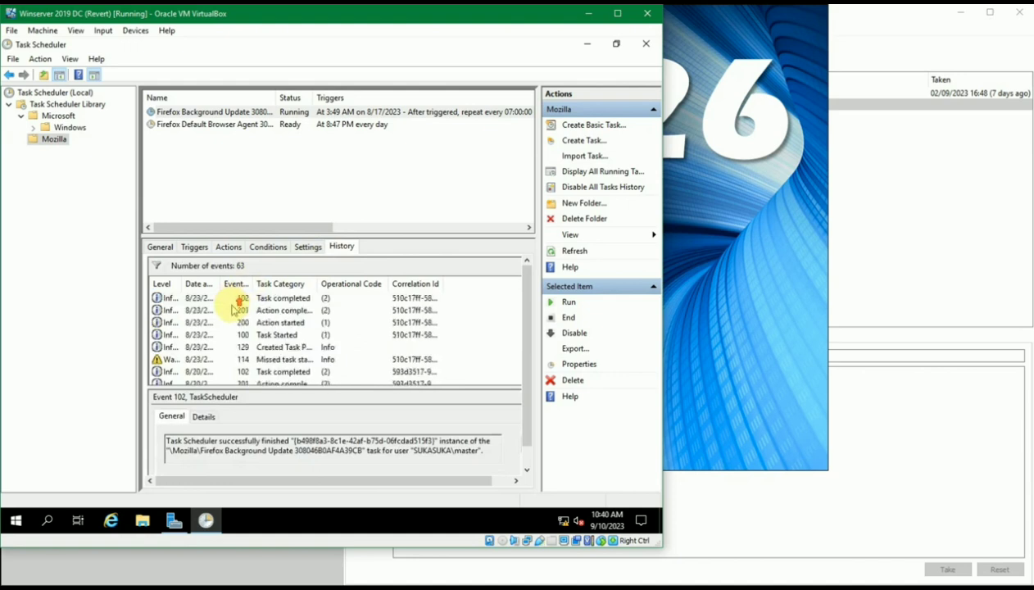
{"action": "left_click", "coordinate": [234, 298]}
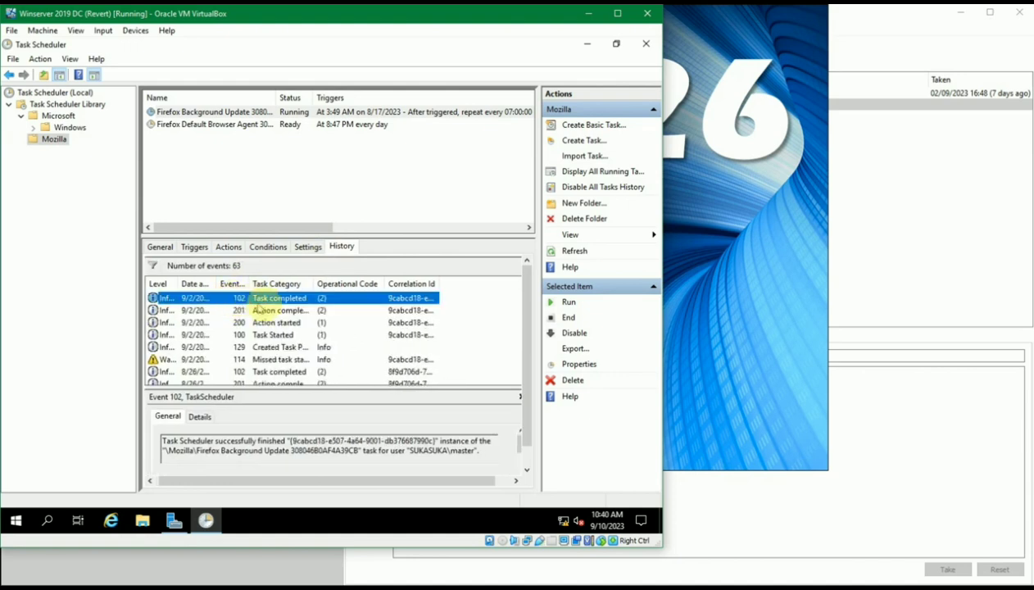
{"action": "left_click", "coordinate": [304, 347]}
{"action": "left_click", "coordinate": [280, 373]}
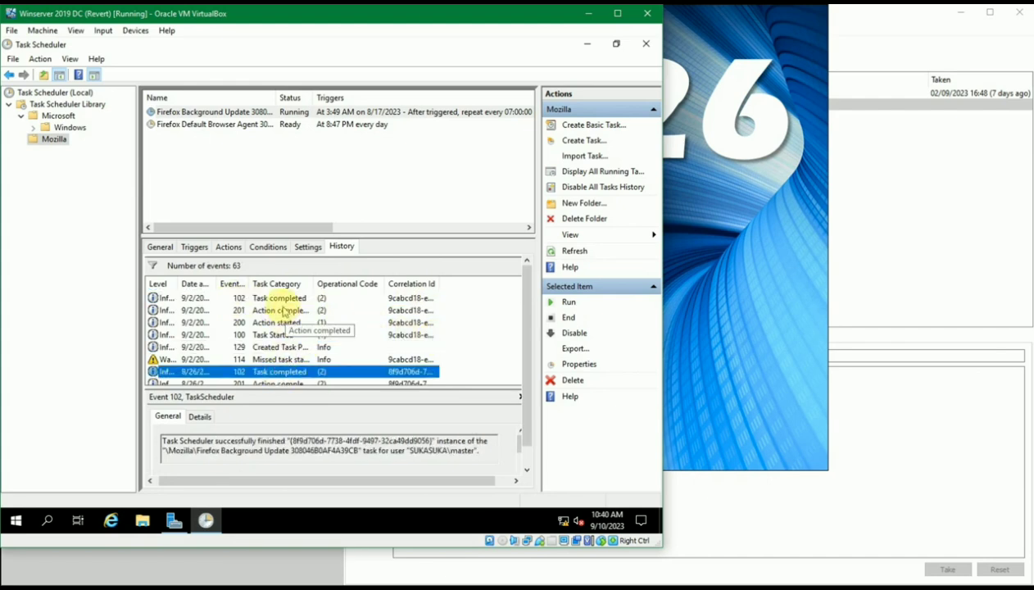
{"action": "left_click", "coordinate": [283, 310]}
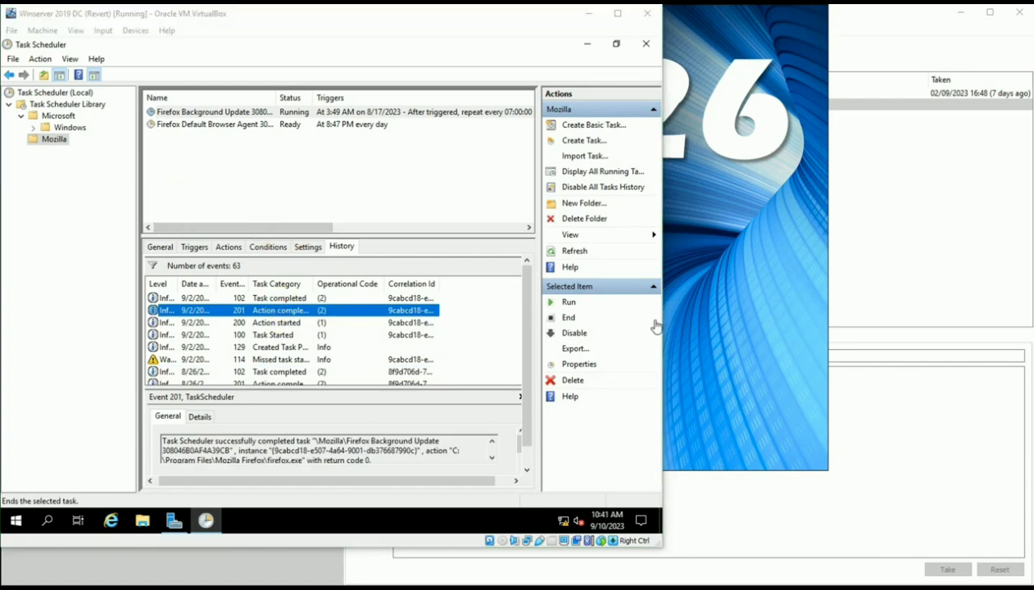
{"action": "left_click", "coordinate": [356, 184]}
{"action": "left_click", "coordinate": [356, 184]}
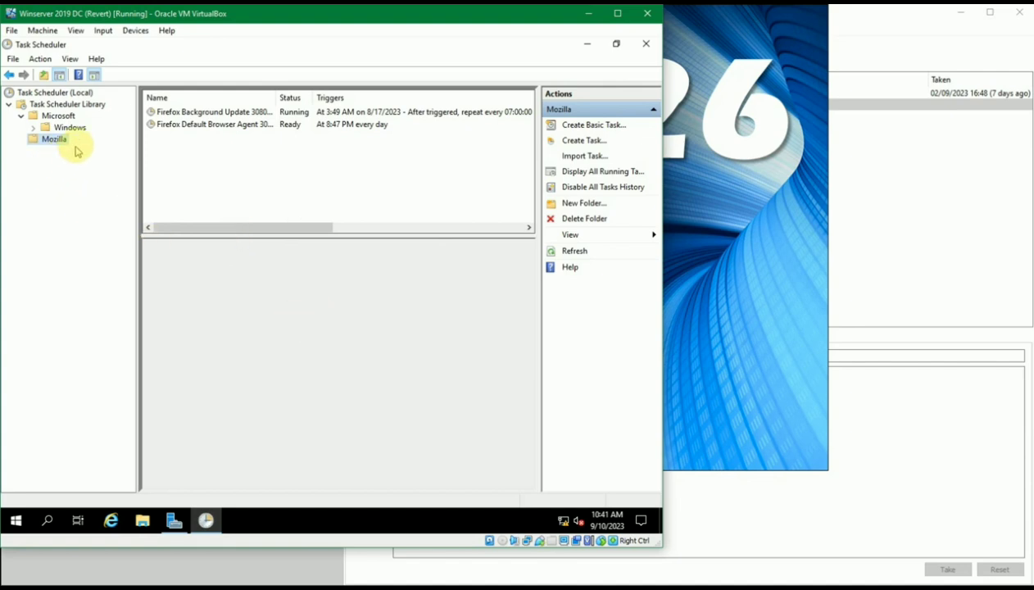
Add an 'Admin' folder under Task Scheduler Library via New Folder and open it
{"action": "right_click", "coordinate": [49, 109]}
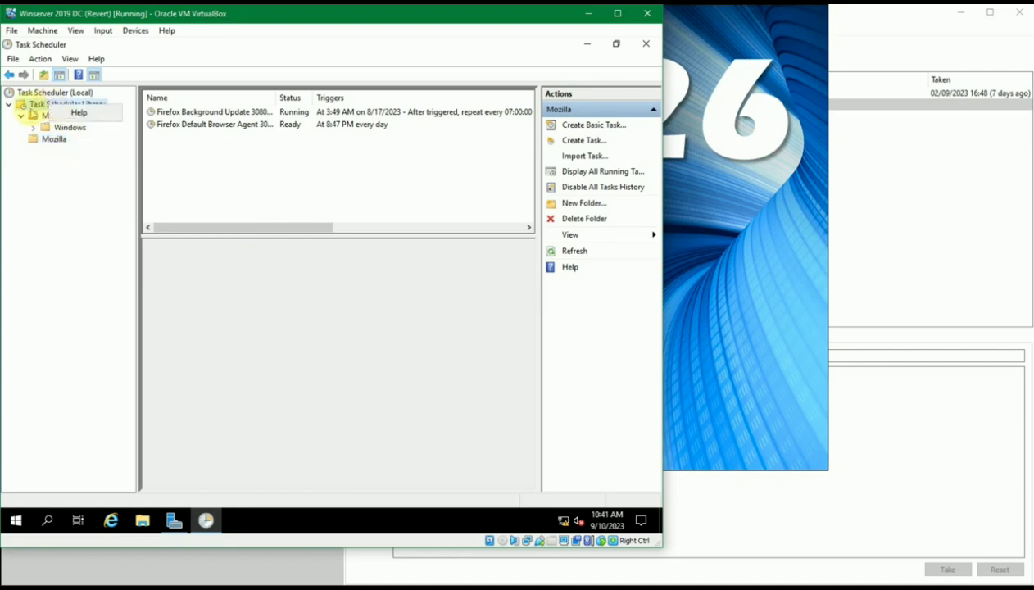
{"action": "left_click", "coordinate": [51, 108]}
{"action": "right_click", "coordinate": [53, 107]}
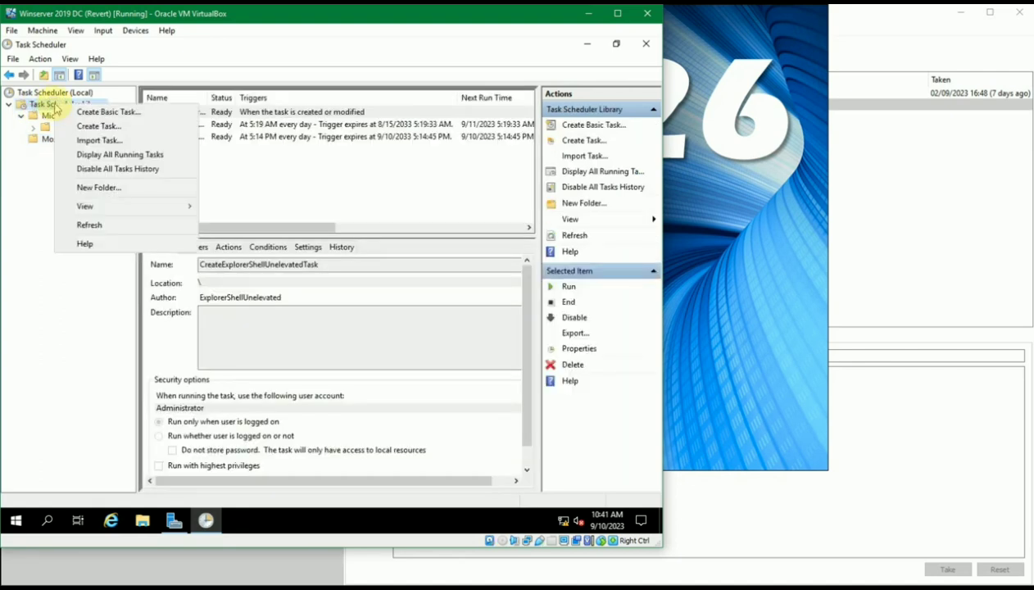
{"action": "left_click", "coordinate": [48, 109]}
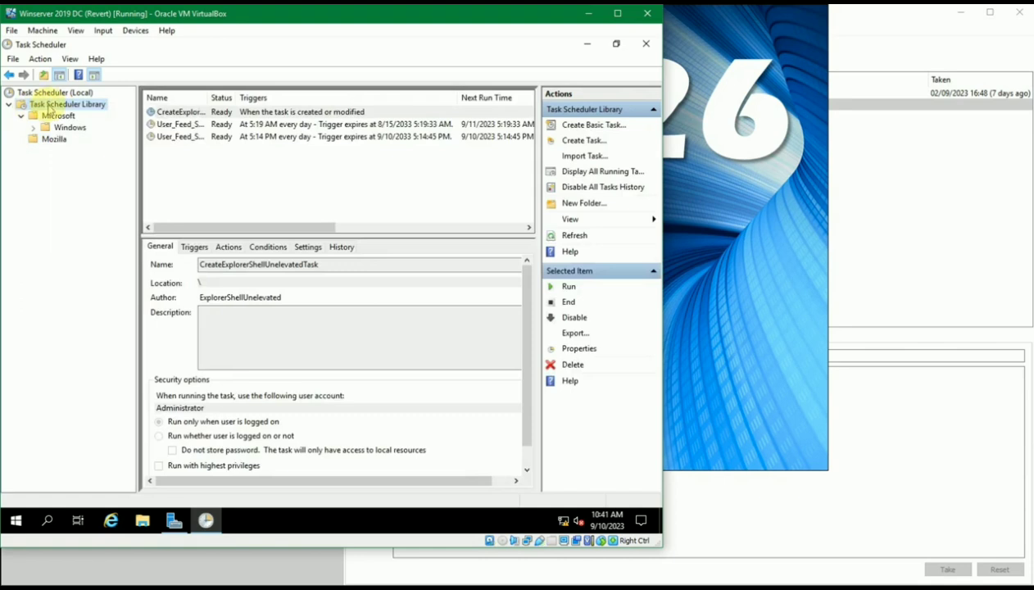
{"action": "right_click", "coordinate": [63, 107]}
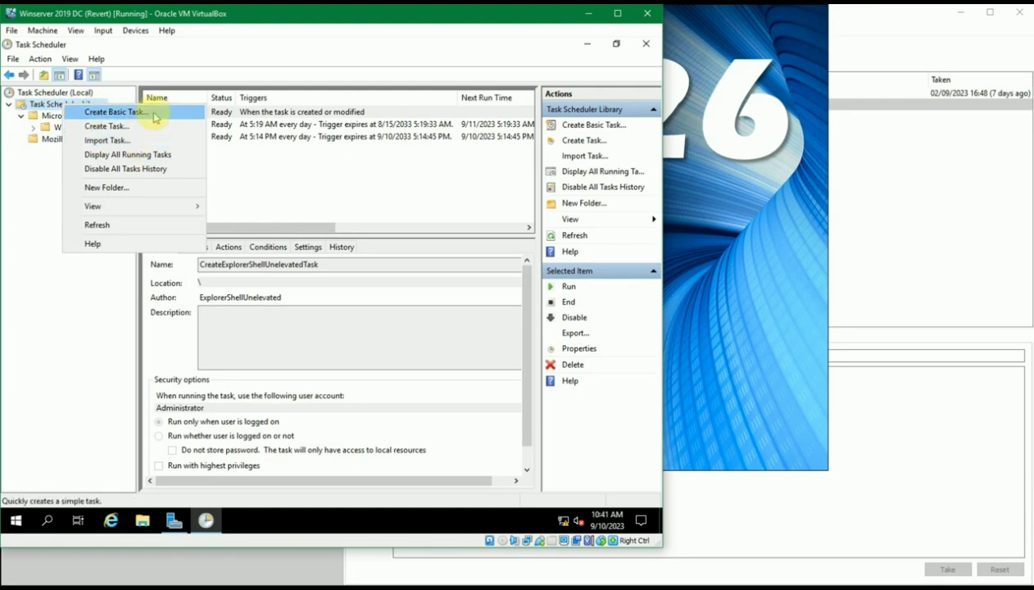
{"action": "left_click", "coordinate": [139, 187]}
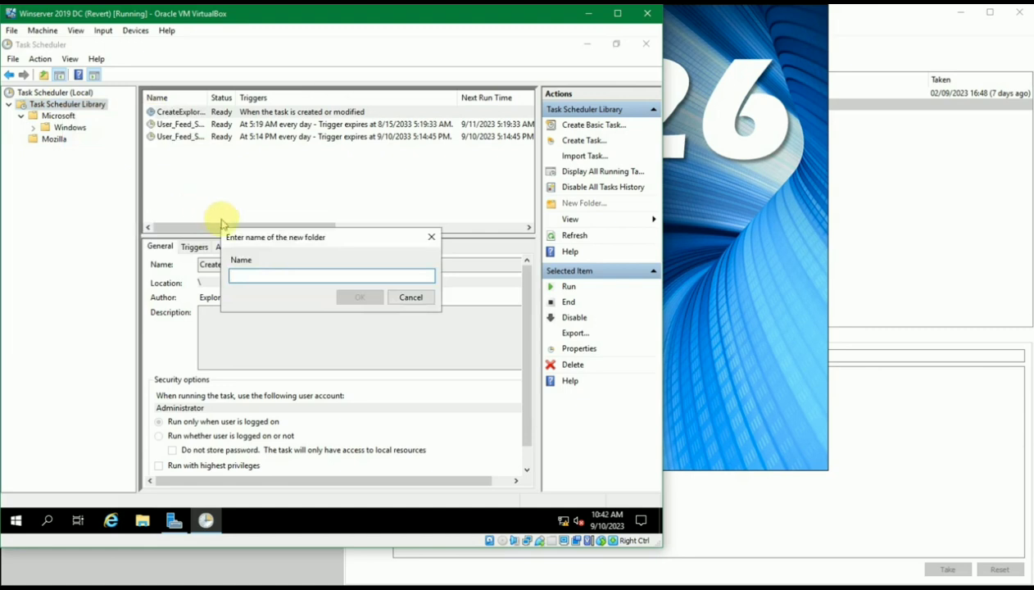
{"action": "left_click", "coordinate": [268, 275]}
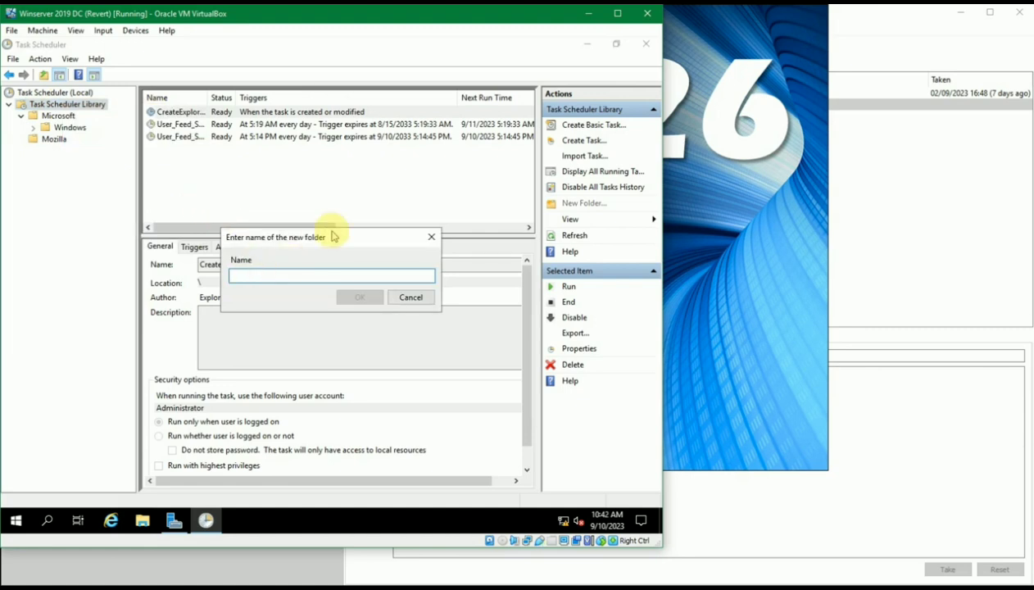
{"action": "type", "text": "Admin"}
{"action": "key", "text": "Return"}
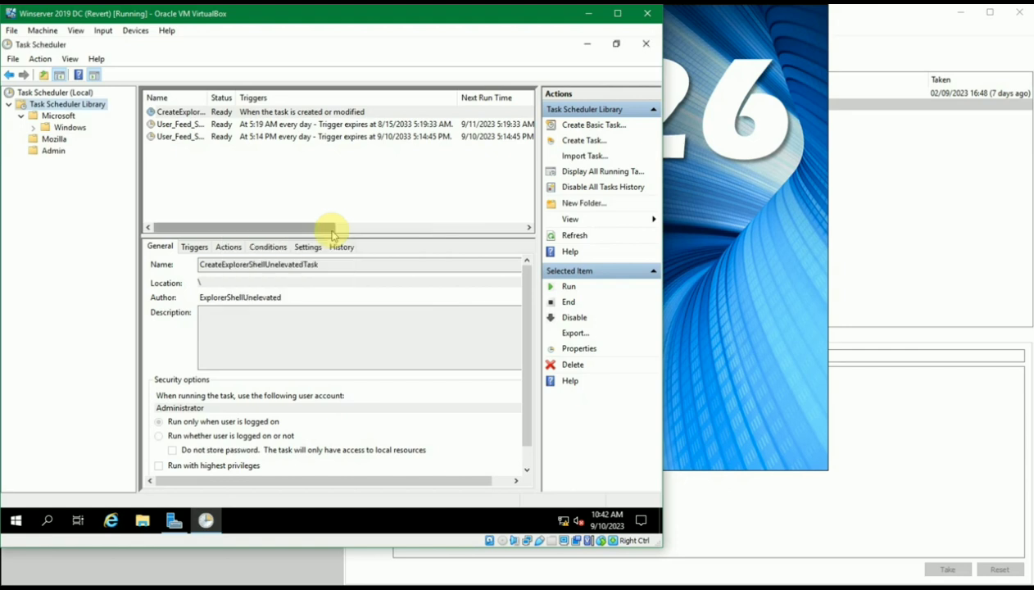
{"action": "left_click", "coordinate": [53, 152]}
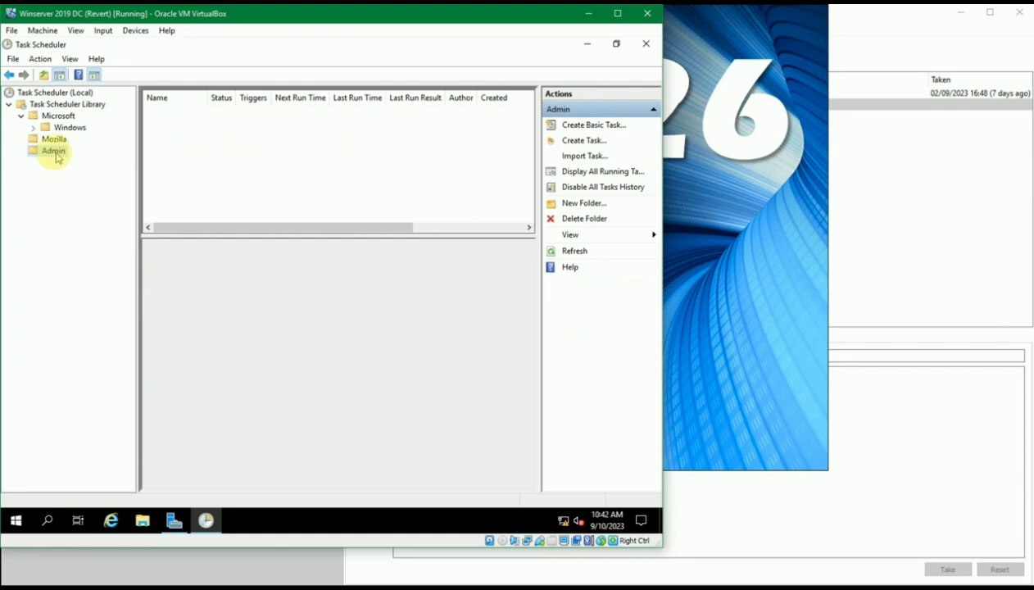
Name the basic task 'Jalankan Notepad' with description 'Jalankan notepad setiap baru login ke server'
{"action": "right_click", "coordinate": [54, 154]}
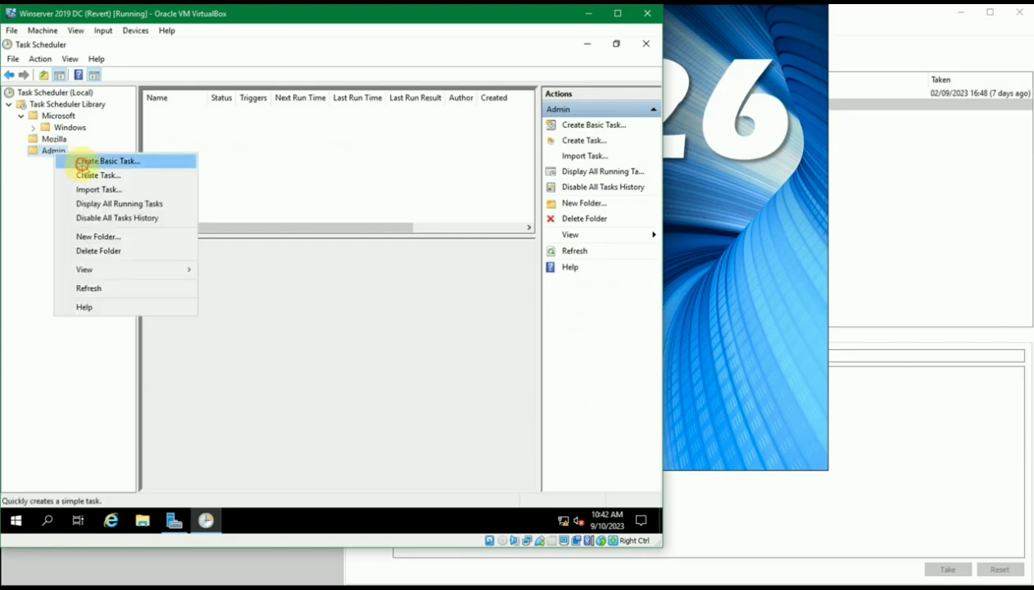
{"action": "left_click", "coordinate": [80, 161]}
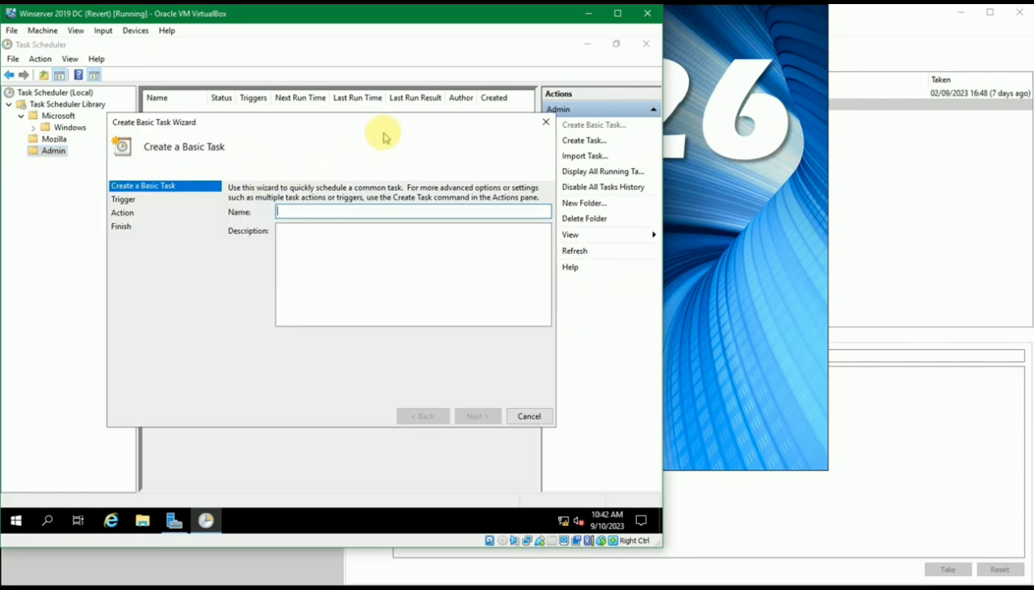
{"action": "left_click", "coordinate": [545, 122]}
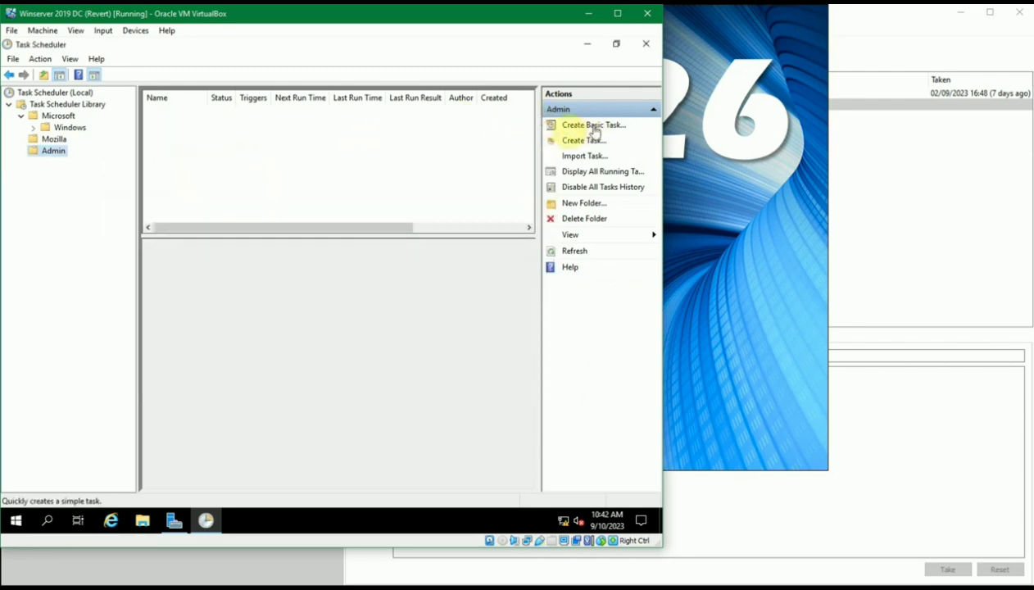
{"action": "right_click", "coordinate": [50, 152]}
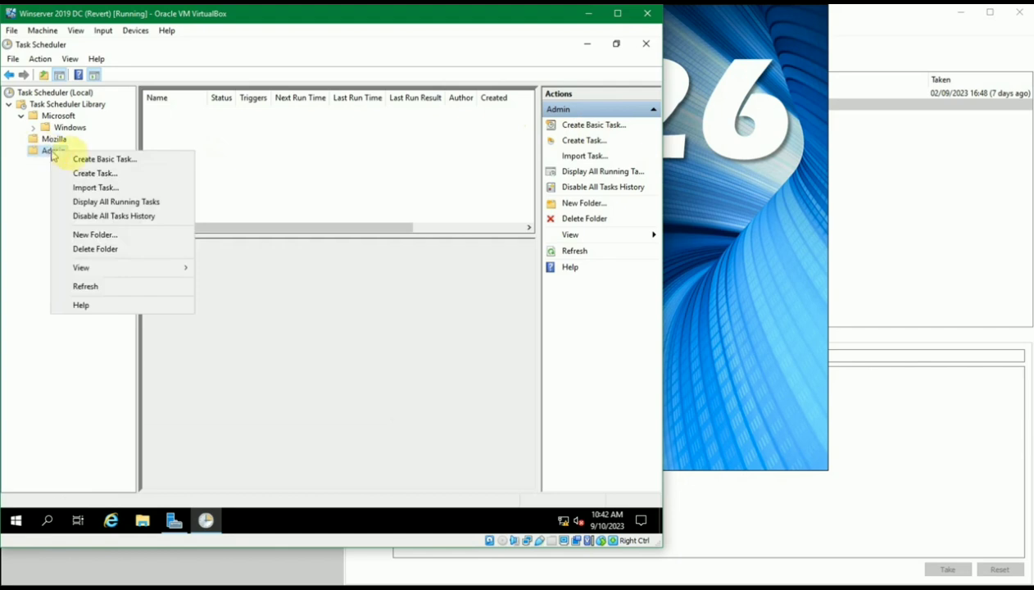
{"action": "left_click", "coordinate": [88, 159]}
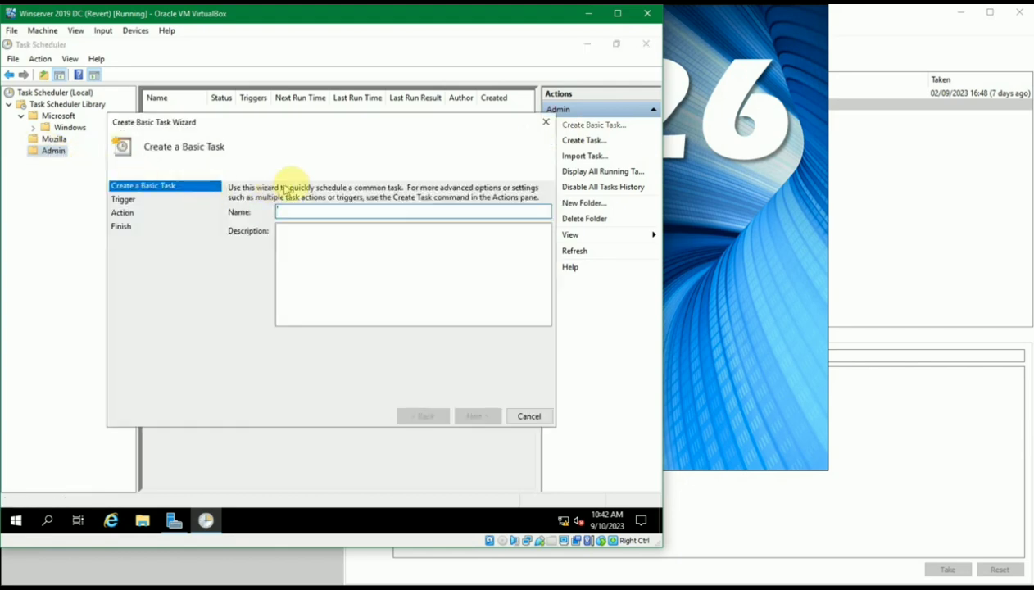
{"action": "type", "text": "Jalankan Not"}
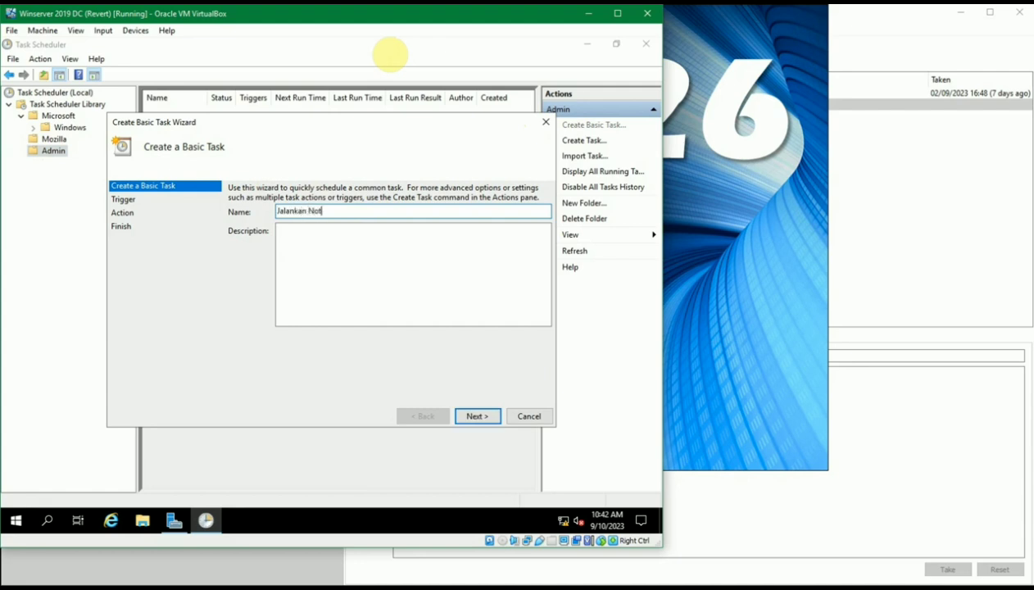
{"action": "key", "text": "Tab"}
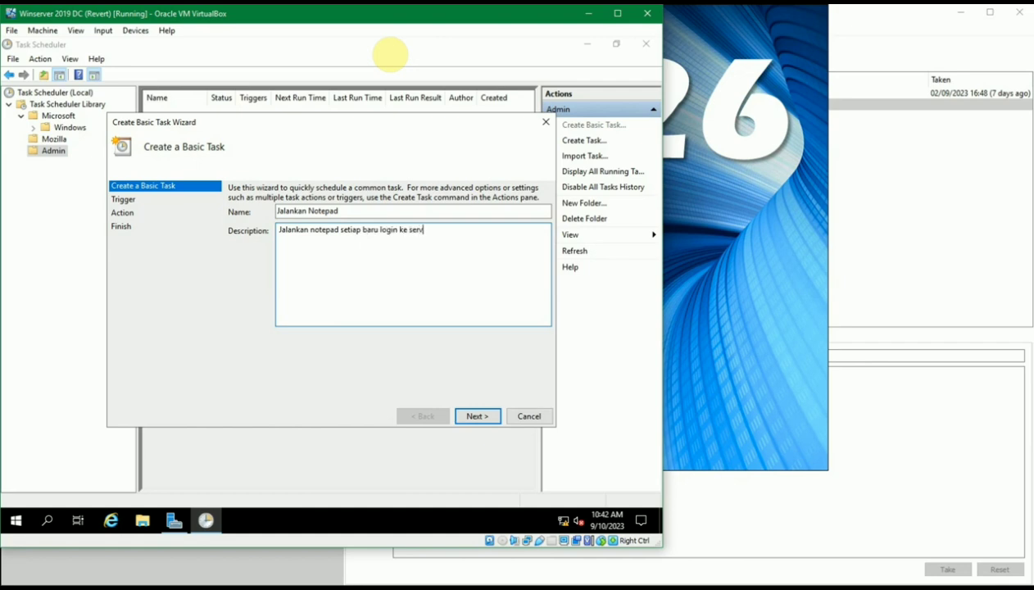
{"action": "left_click", "coordinate": [474, 418]}
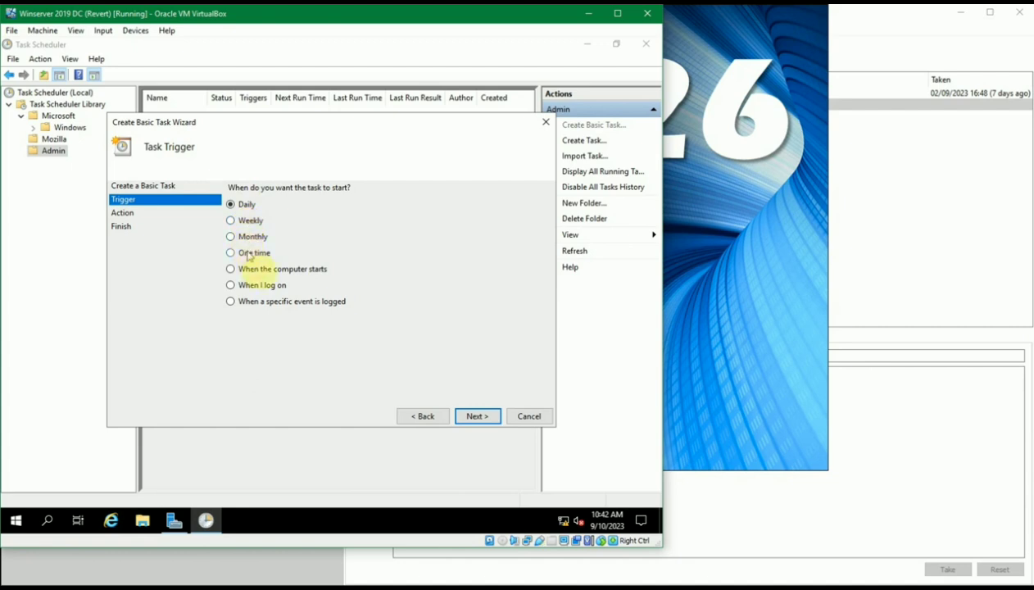
Choose 'When I log on' as the task trigger after comparing the startup and event options
{"action": "left_click", "coordinate": [267, 274]}
{"action": "left_click", "coordinate": [268, 285]}
{"action": "left_click", "coordinate": [282, 299]}
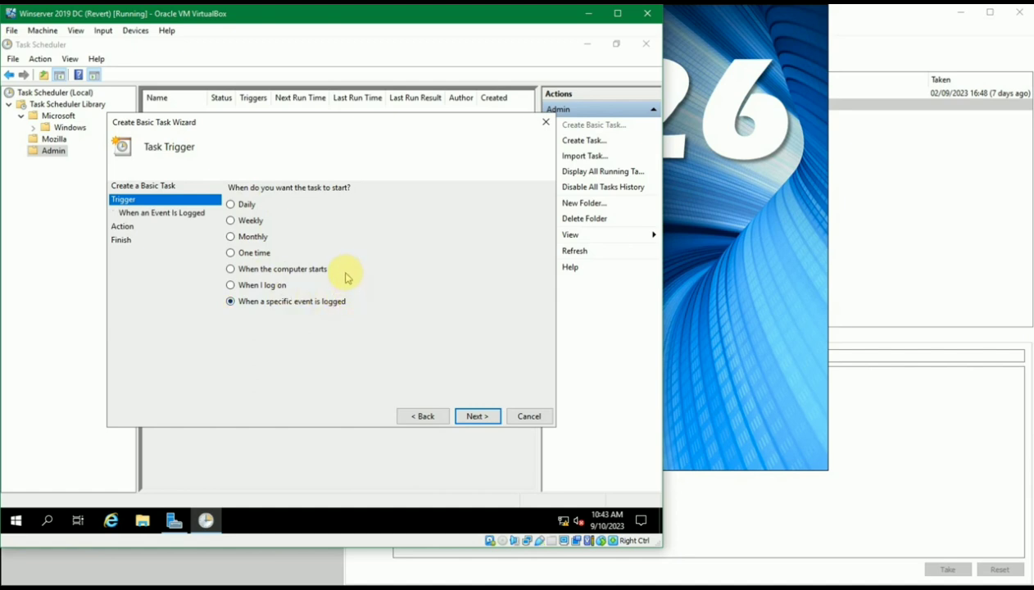
{"action": "left_click", "coordinate": [281, 284]}
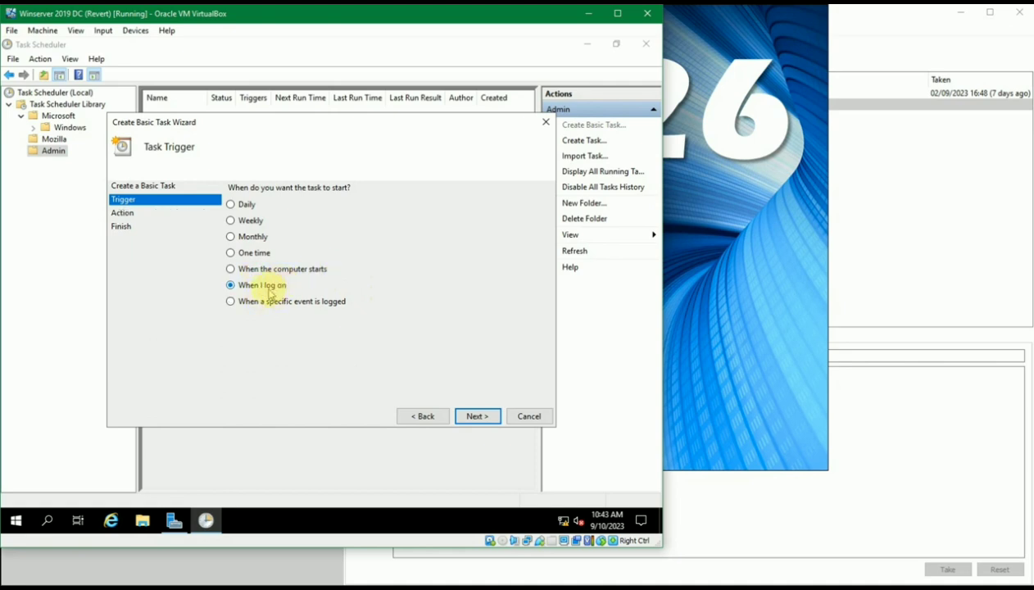
{"action": "left_click", "coordinate": [479, 422]}
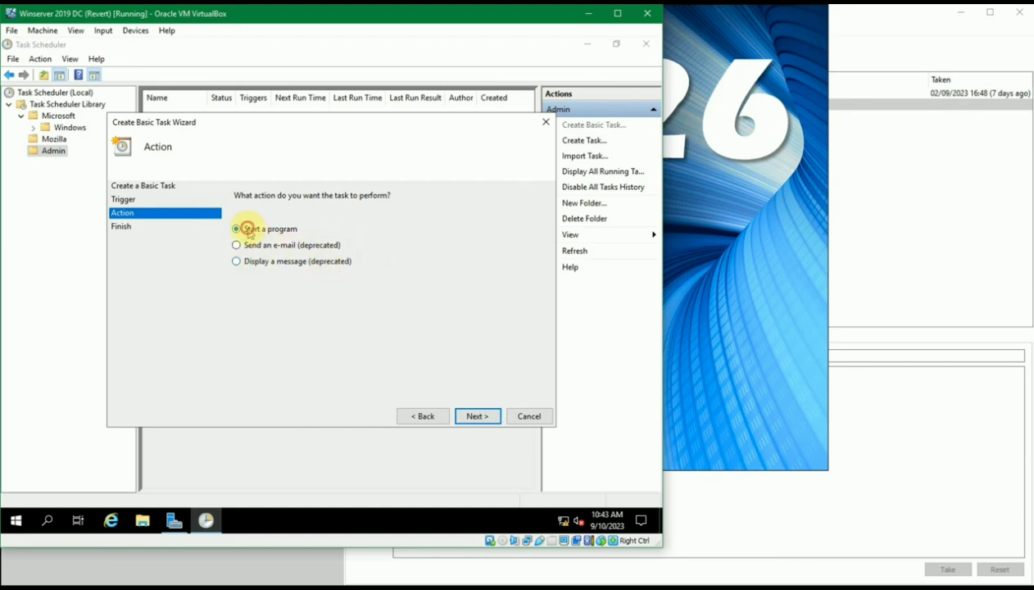
Keep 'Start a program' as the task's action and continue
{"action": "left_click", "coordinate": [469, 418]}
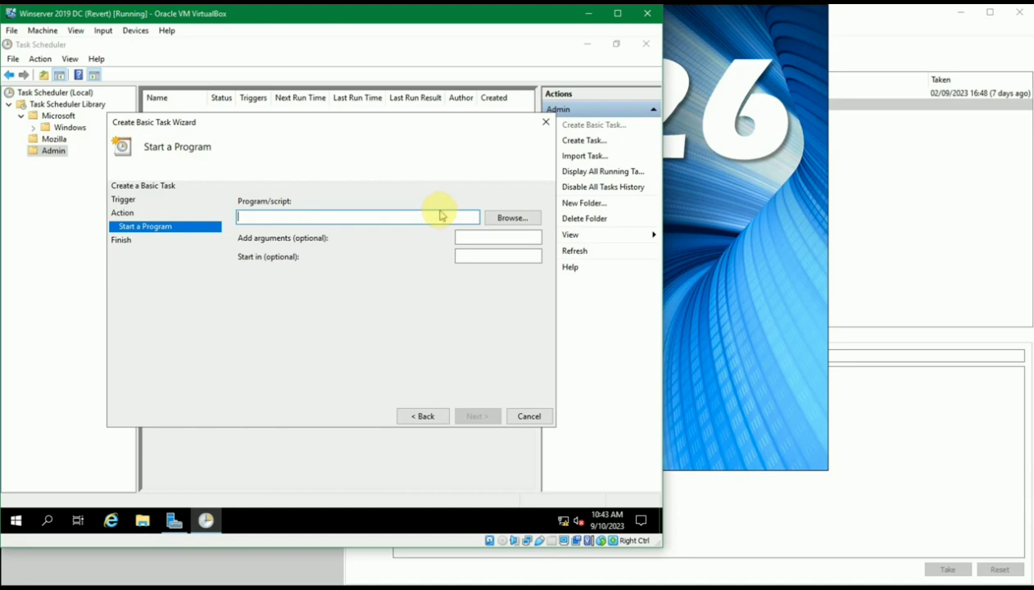
Browse to C:\Windows\notepad.exe as the program, leaving arguments and start-in folder empty
{"action": "left_click", "coordinate": [512, 218]}
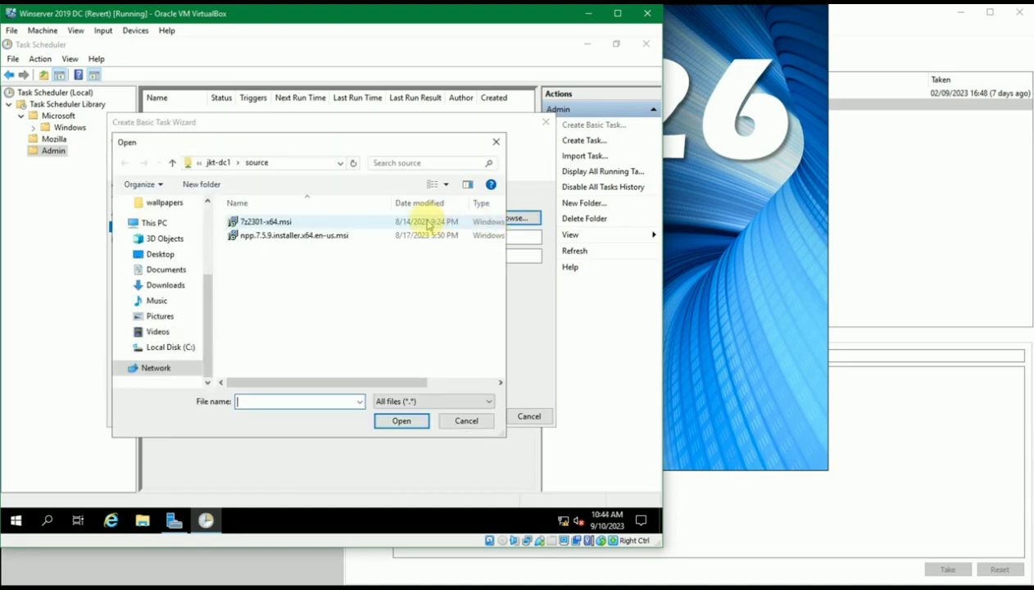
{"action": "mouse_move", "coordinate": [207, 281]}
{"action": "left_mouse_down"}
{"action": "mouse_move", "coordinate": [206, 202]}
{"action": "mouse_move", "coordinate": [205, 293]}
{"action": "left_mouse_up"}
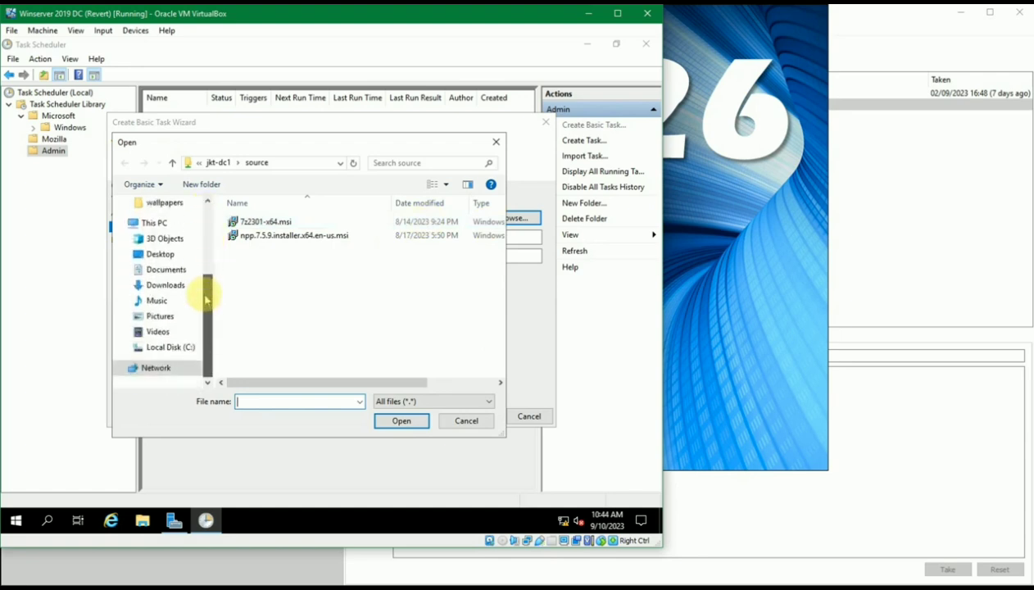
{"action": "left_click", "coordinate": [177, 347]}
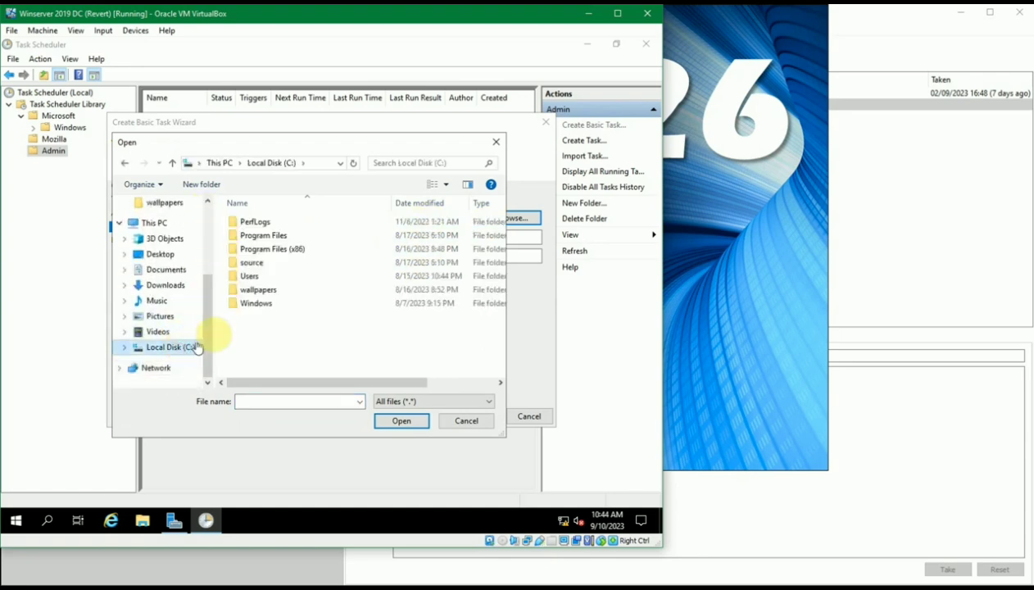
{"action": "double_click", "coordinate": [254, 303]}
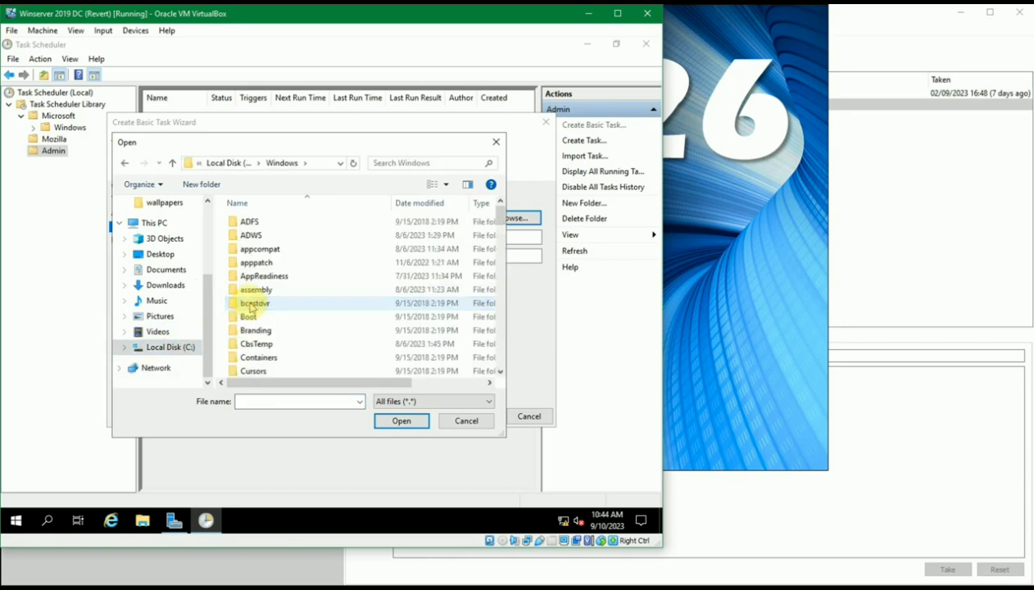
{"action": "type", "text": "notepad.exe"}
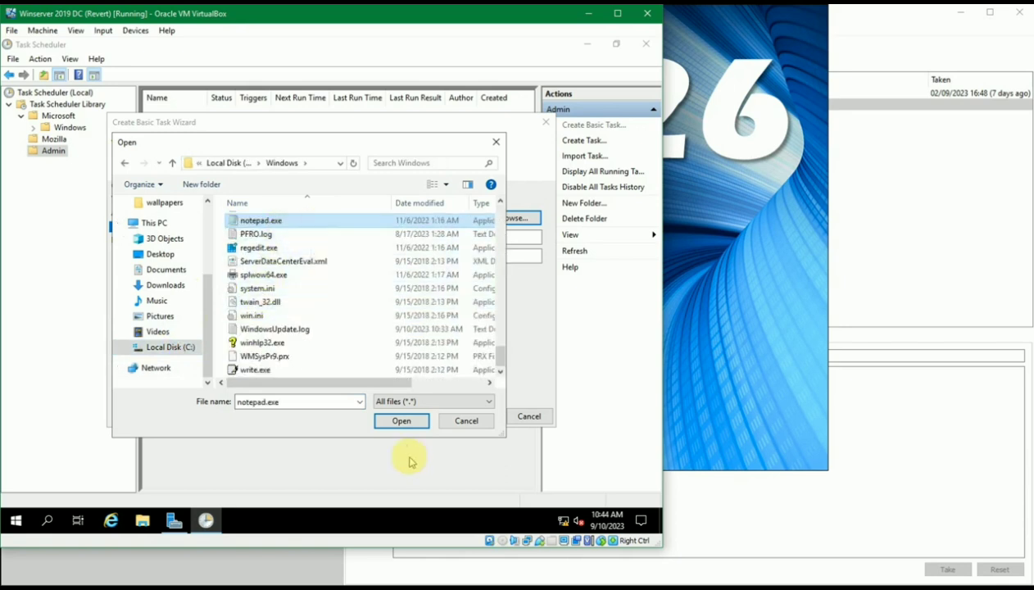
{"action": "left_click", "coordinate": [398, 420]}
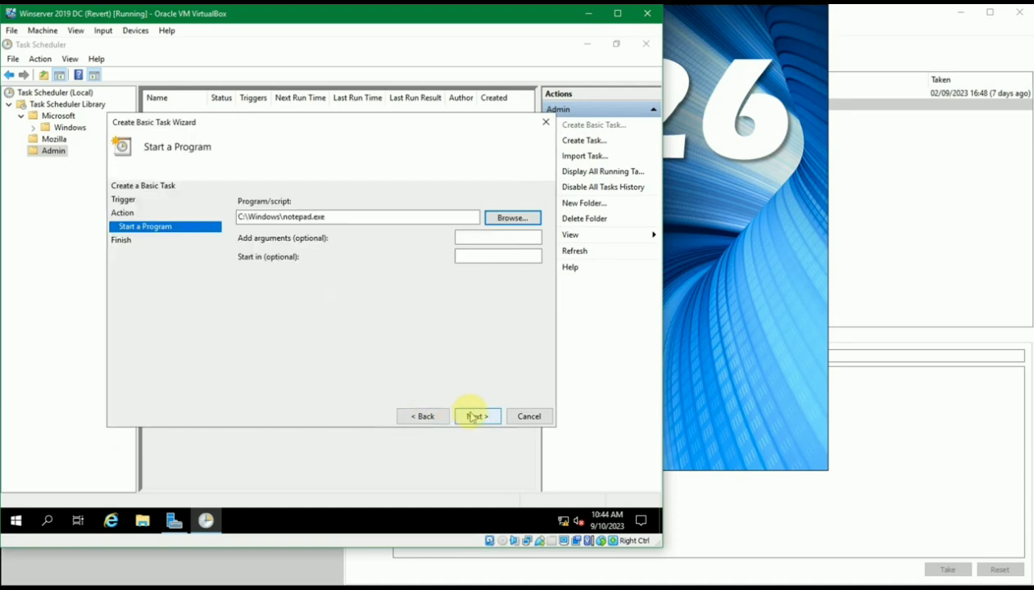
{"action": "left_click", "coordinate": [497, 235]}
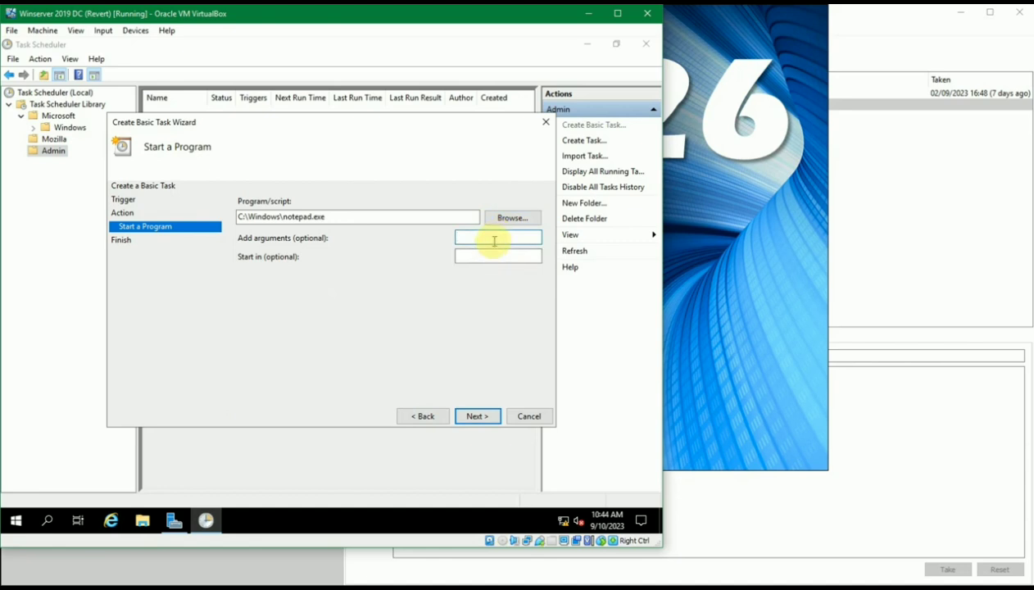
{"action": "left_click", "coordinate": [486, 255]}
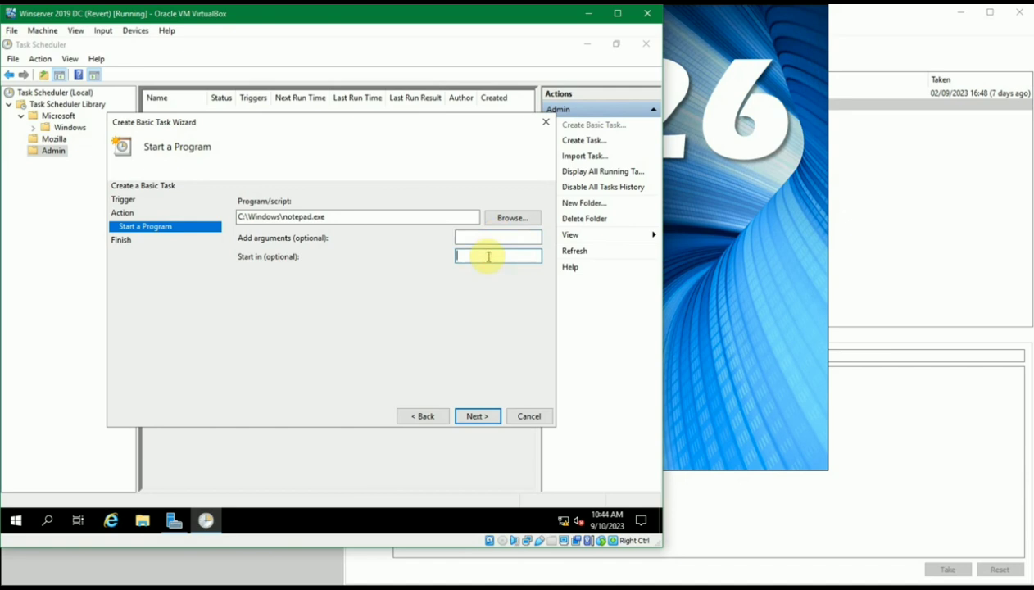
{"action": "left_click", "coordinate": [479, 417]}
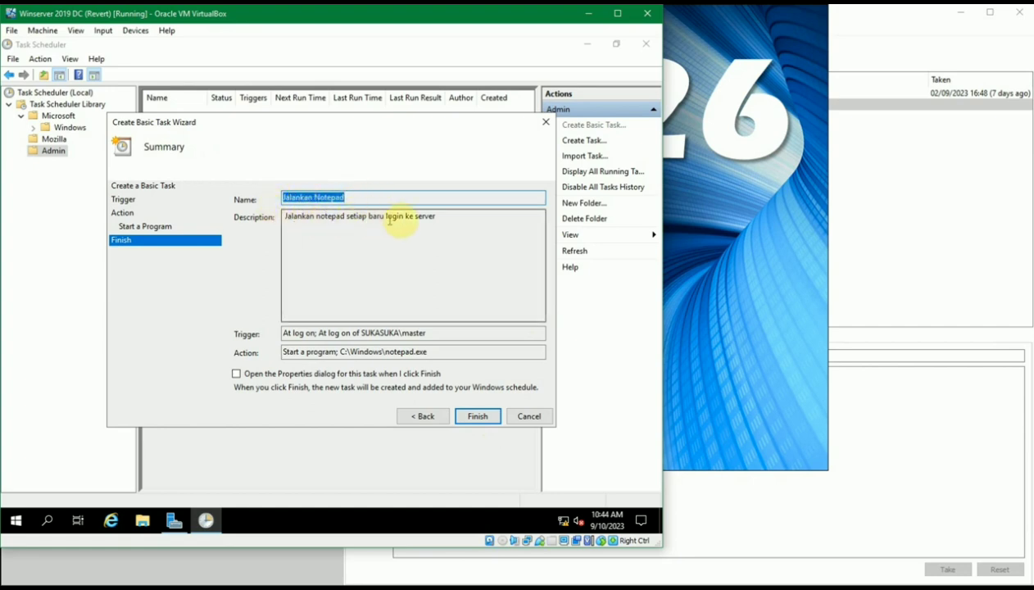
Review the summary's description and At log on trigger, then finish the Jalankan Notepad task
{"action": "left_click_drag", "start_coordinate": [466, 228], "coordinate": [204, 203]}
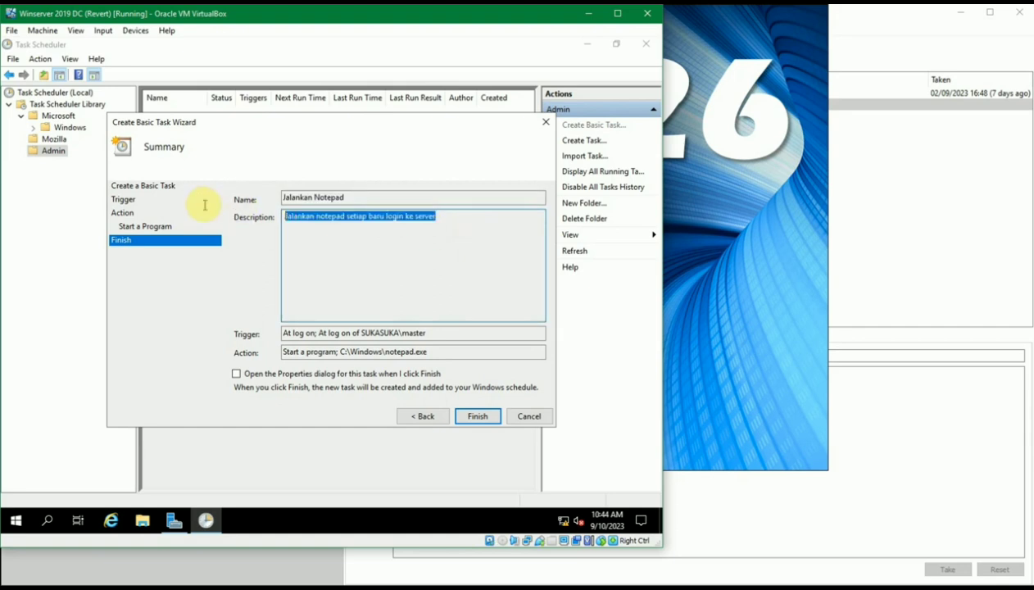
{"action": "left_click", "coordinate": [385, 233]}
{"action": "left_click", "coordinate": [435, 332]}
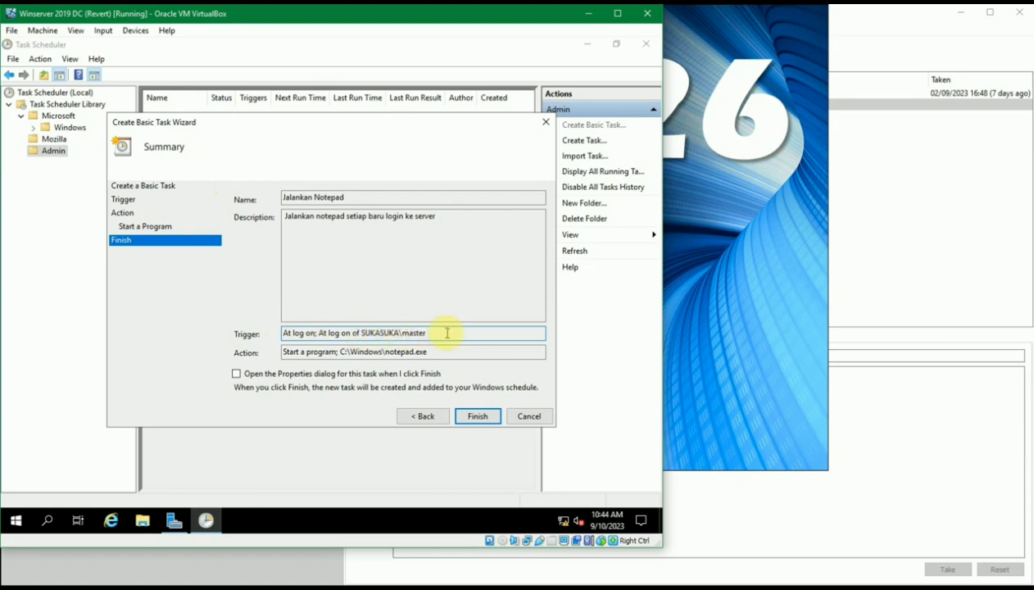
{"action": "left_click_drag", "start_coordinate": [401, 334], "coordinate": [434, 332]}
{"action": "left_click", "coordinate": [434, 331]}
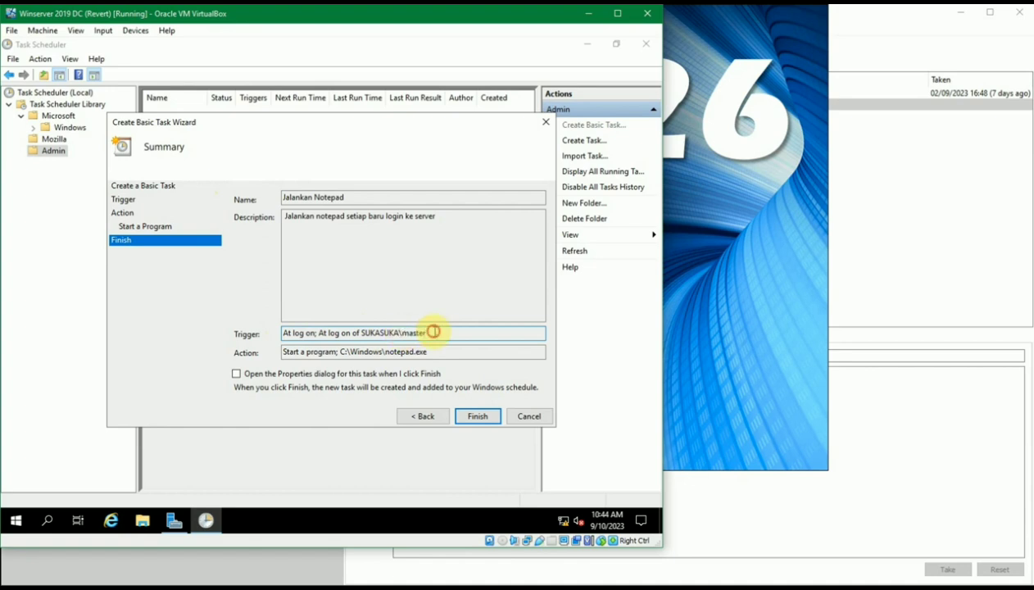
{"action": "left_click", "coordinate": [478, 416]}
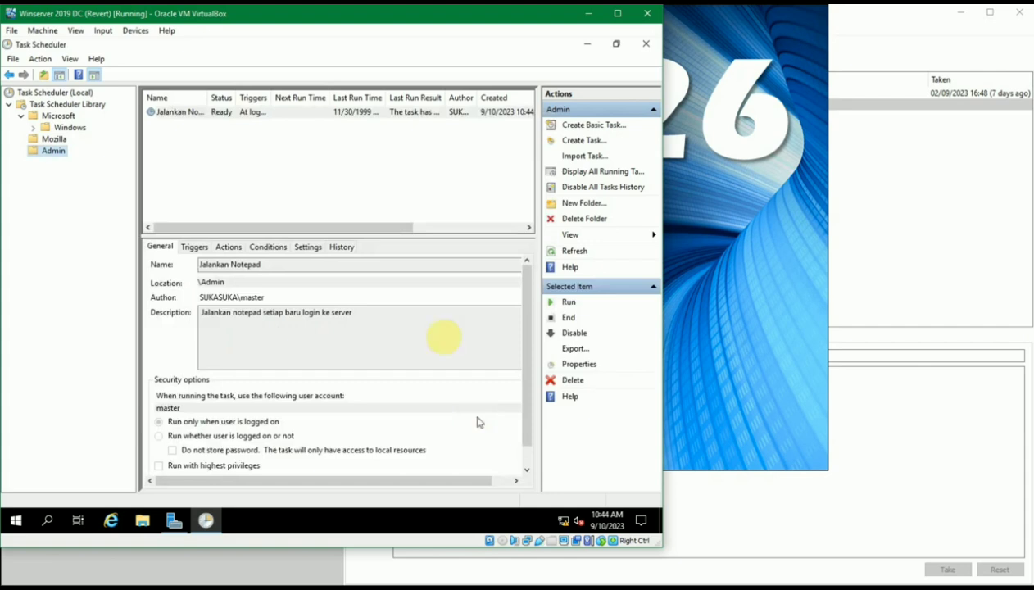
Select Jalankan Notepad and widen the Name, Triggers and Author columns in the task list
{"action": "left_click", "coordinate": [242, 112]}
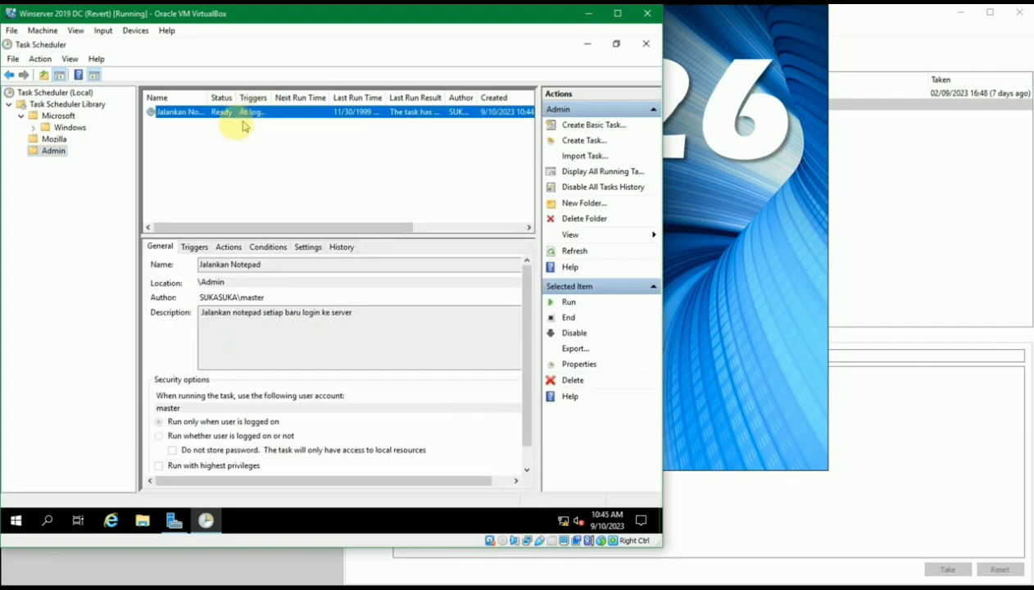
{"action": "left_click_drag", "start_coordinate": [210, 98], "coordinate": [231, 98]}
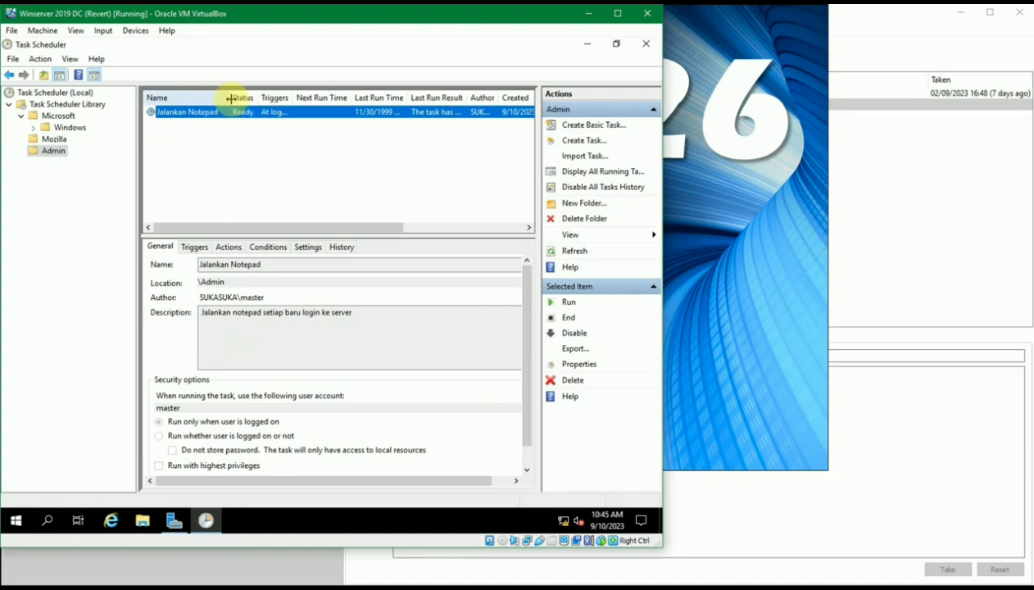
{"action": "left_click_drag", "start_coordinate": [293, 97], "coordinate": [377, 99]}
{"action": "left_click", "coordinate": [378, 90]}
{"action": "left_click_drag", "start_coordinate": [332, 226], "coordinate": [418, 226]}
{"action": "left_click_drag", "start_coordinate": [339, 93], "coordinate": [367, 98]}
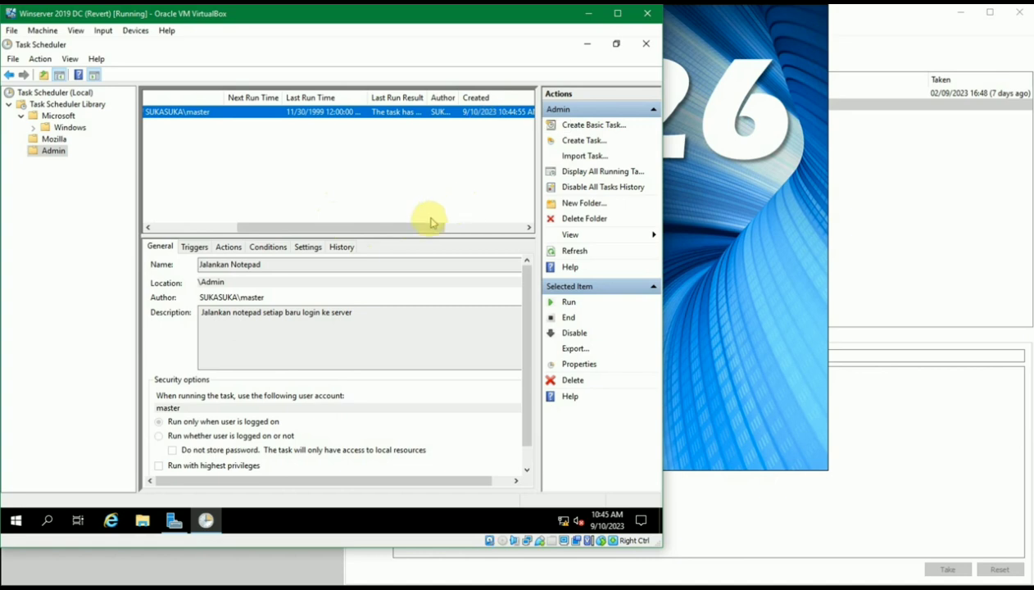
{"action": "left_click_drag", "start_coordinate": [426, 229], "coordinate": [508, 227]}
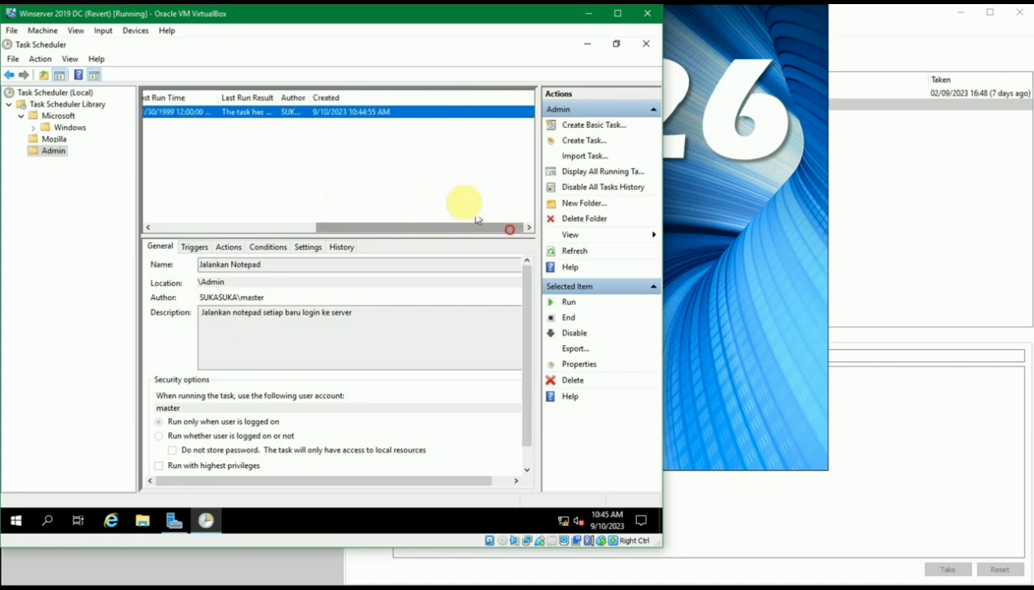
{"action": "left_click_drag", "start_coordinate": [310, 98], "coordinate": [350, 96]}
{"action": "left_click_drag", "start_coordinate": [344, 229], "coordinate": [152, 228]}
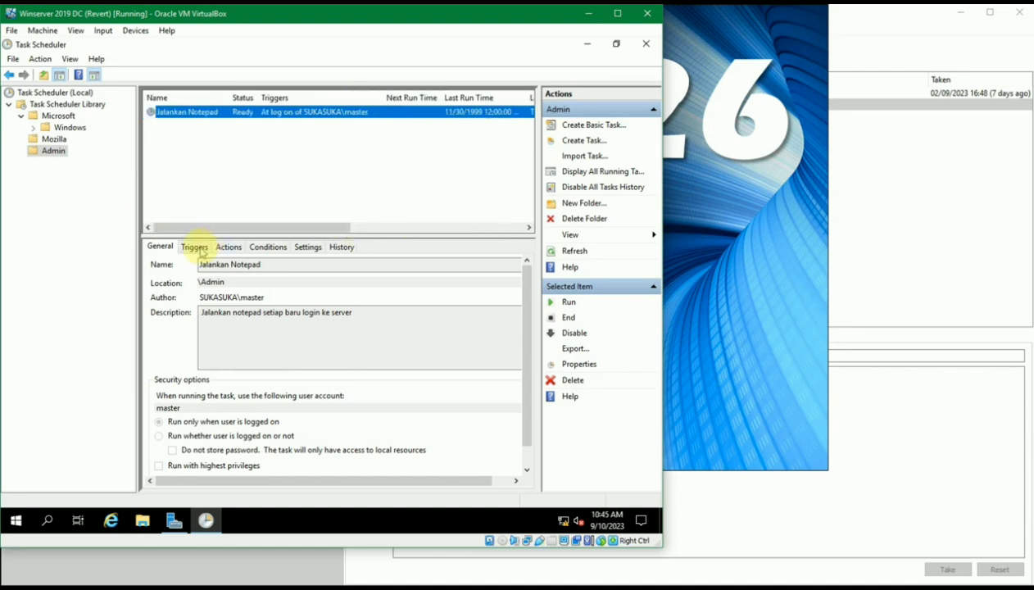
Review the Jalankan Notepad task's trigger, action and condition details in the lower pane
{"action": "left_click", "coordinate": [200, 247]}
{"action": "left_click", "coordinate": [229, 248]}
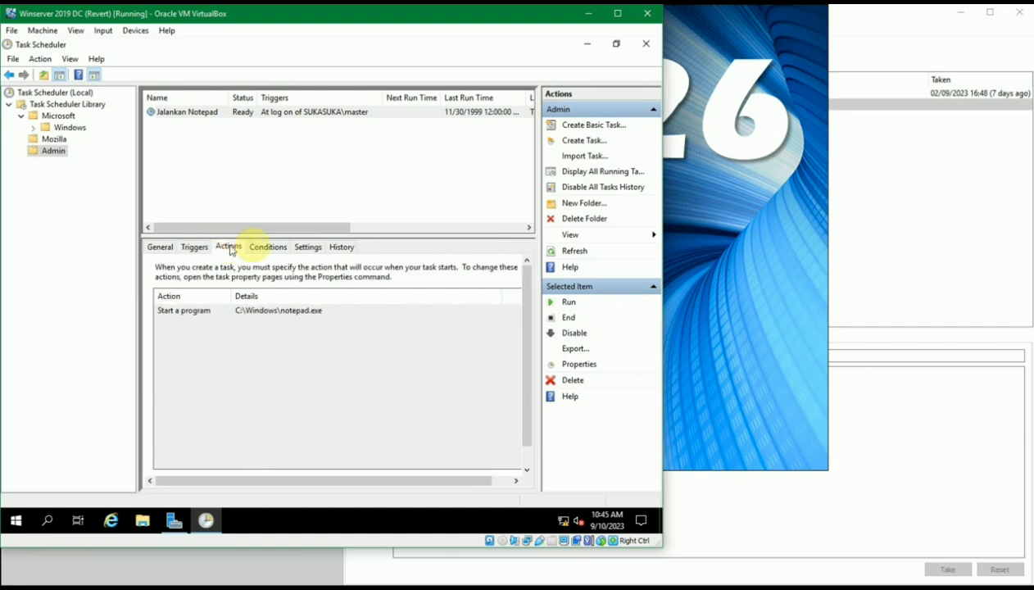
{"action": "left_click", "coordinate": [266, 245]}
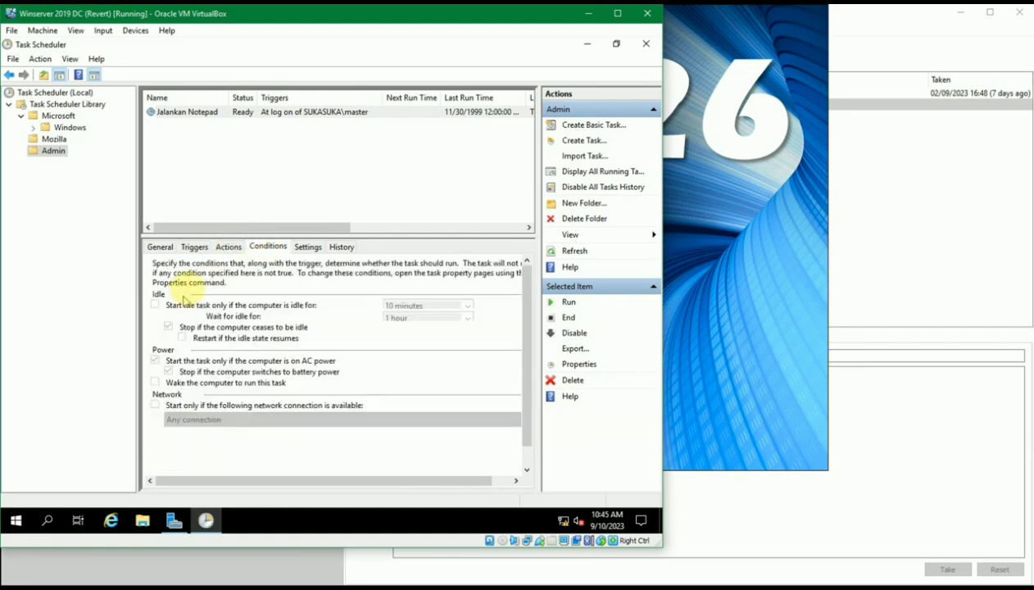
{"action": "right_click", "coordinate": [231, 113]}
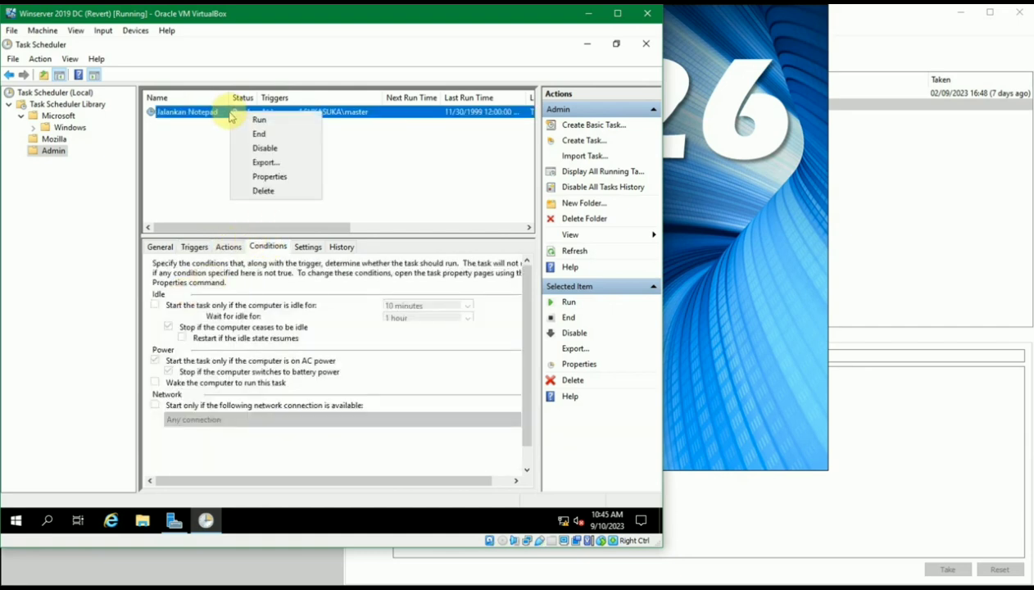
Open the Jalankan Notepad properties and review its Triggers, Actions and Conditions tabs
{"action": "left_click", "coordinate": [285, 179]}
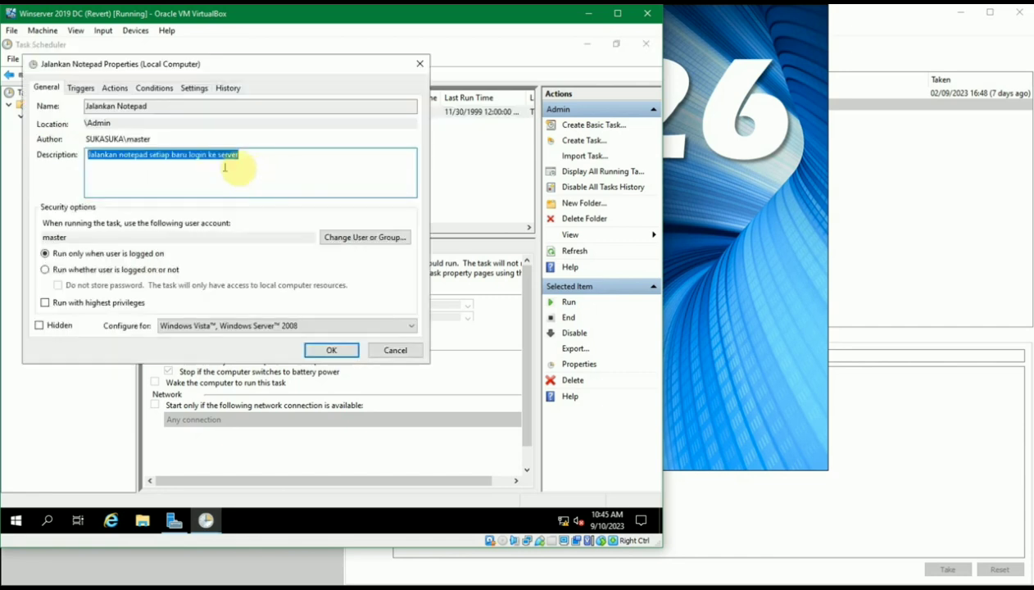
{"action": "left_click_drag", "start_coordinate": [148, 65], "coordinate": [254, 139]}
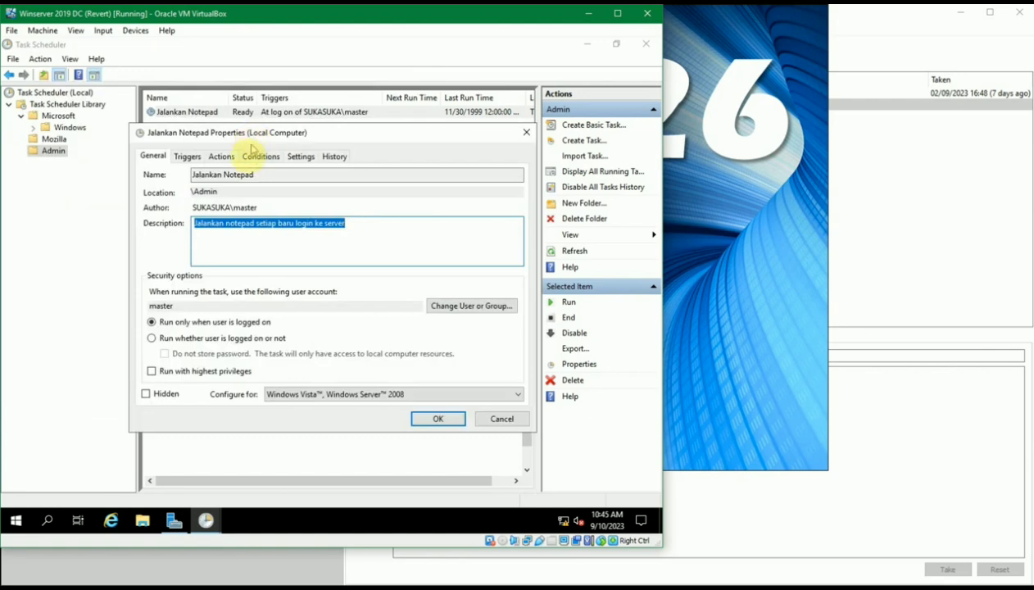
{"action": "left_click", "coordinate": [192, 156]}
{"action": "left_click", "coordinate": [232, 156]}
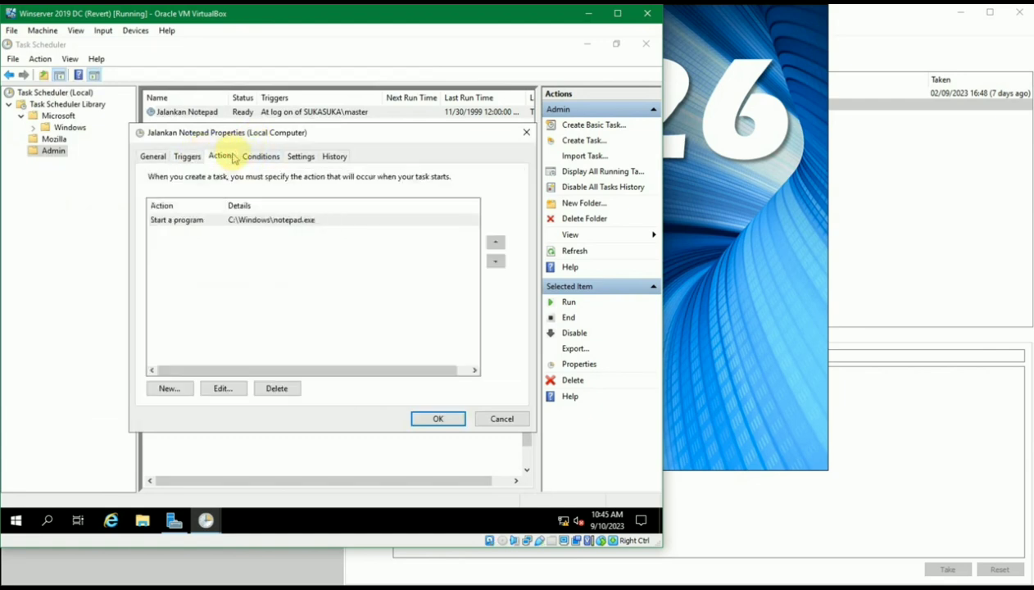
{"action": "left_click", "coordinate": [271, 160]}
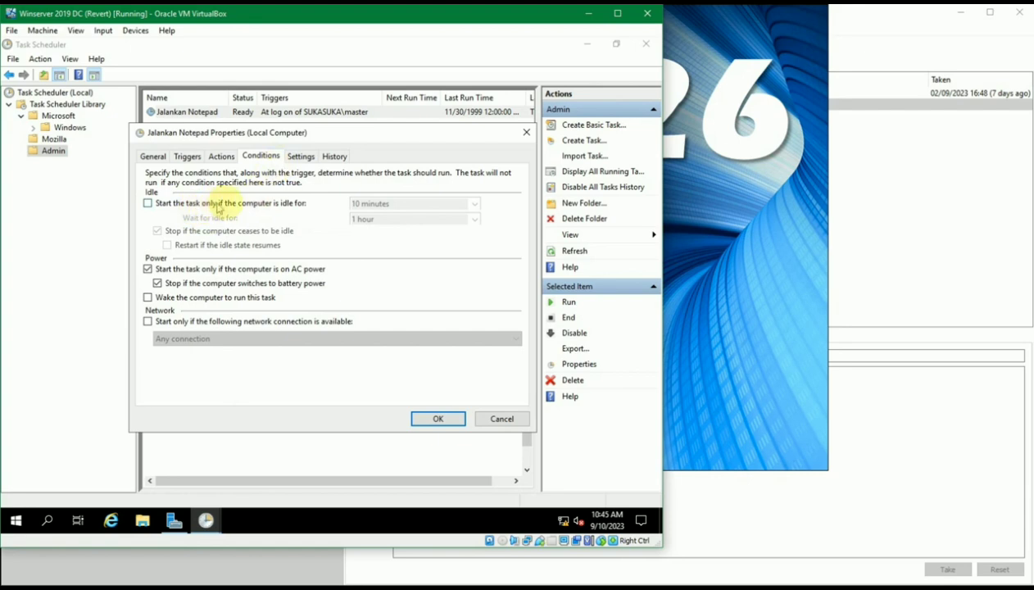
Try the idle-computer condition and its duration list, turn it back off, then view Settings
{"action": "left_click", "coordinate": [264, 205]}
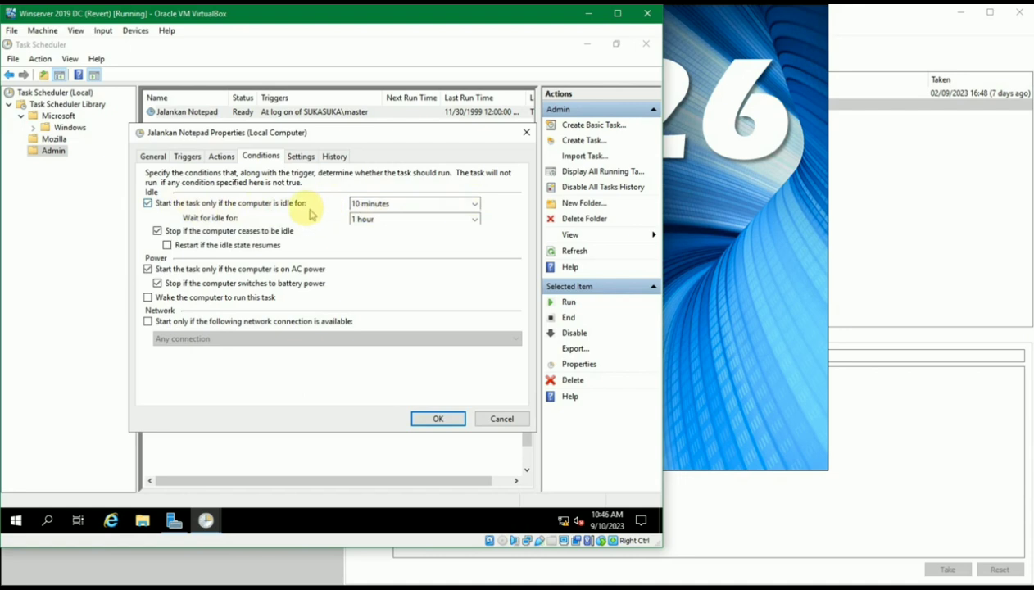
{"action": "left_click", "coordinate": [474, 206]}
{"action": "left_click", "coordinate": [474, 205]}
{"action": "left_click", "coordinate": [474, 206]}
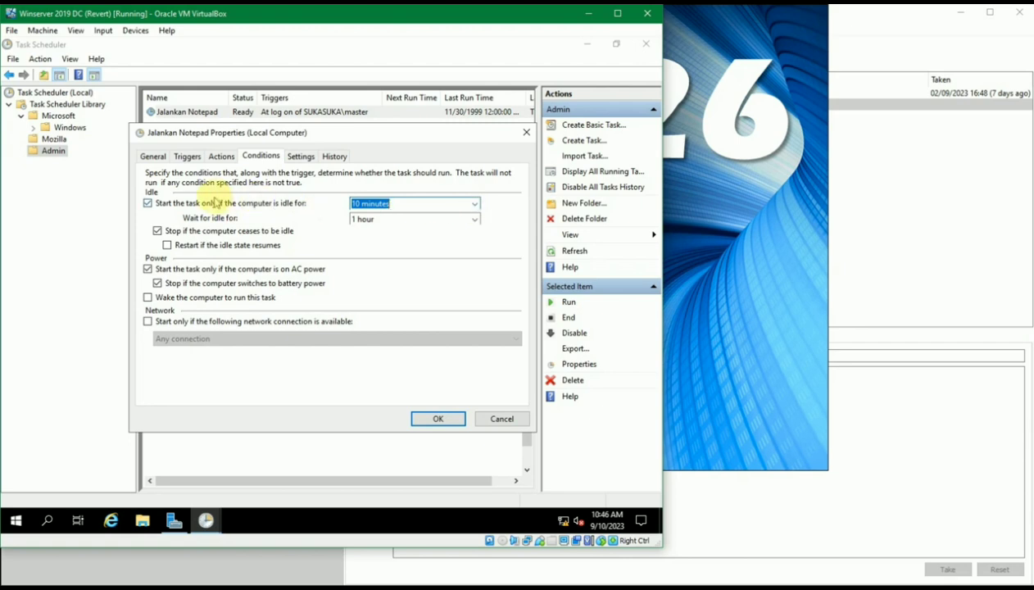
{"action": "left_click", "coordinate": [210, 204]}
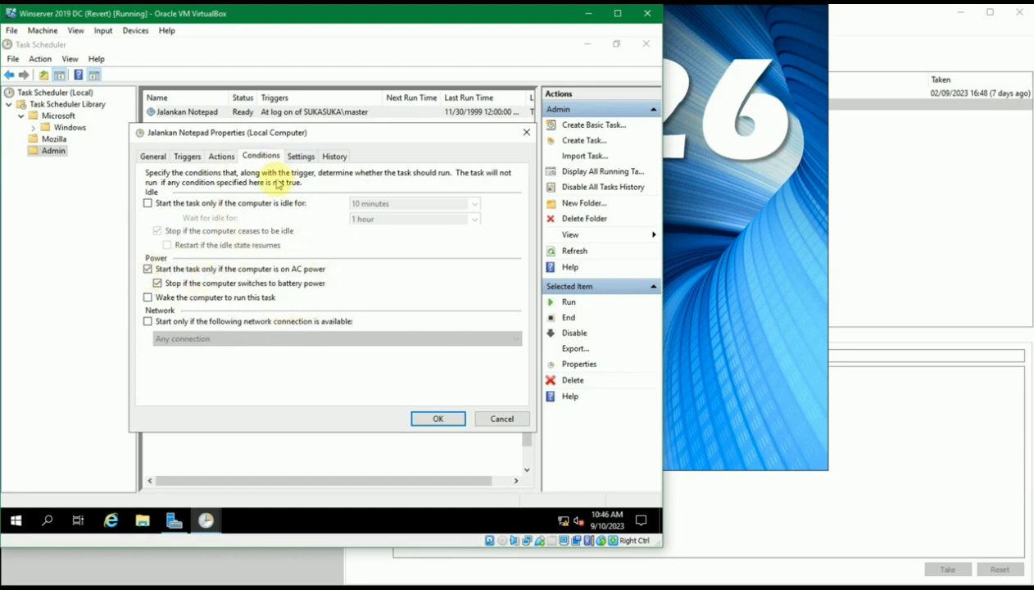
{"action": "left_click", "coordinate": [300, 157]}
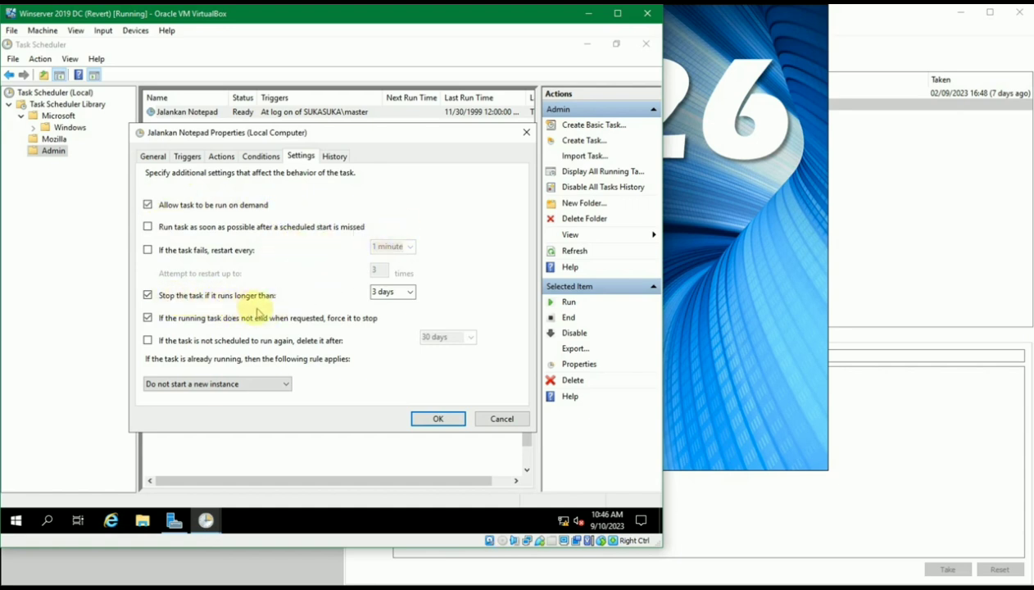
Inspect the Task registered event in History, widening Date and Time, then return to Conditions
{"action": "left_click", "coordinate": [379, 290]}
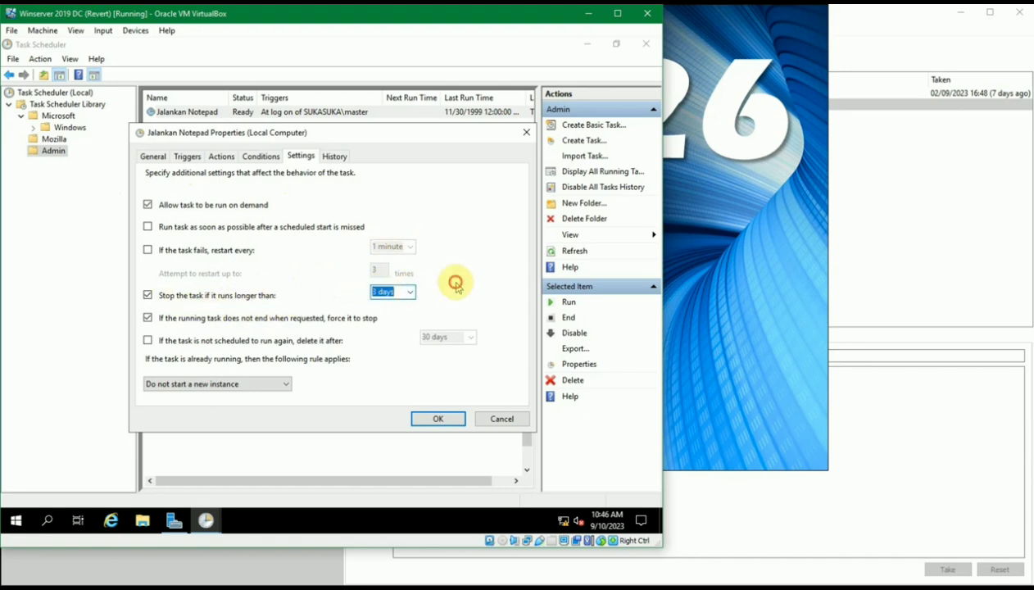
{"action": "left_click", "coordinate": [331, 157]}
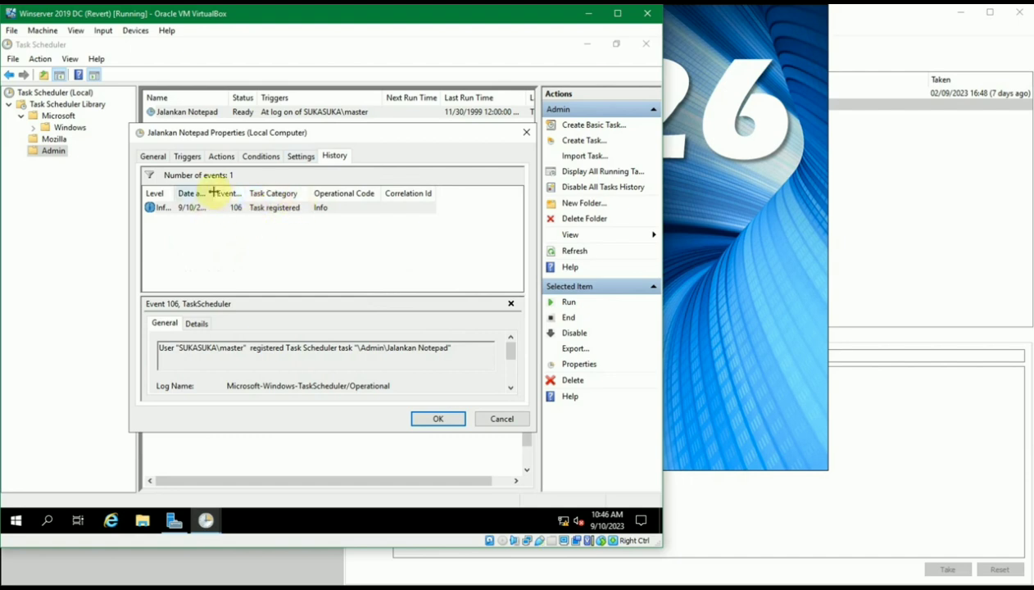
{"action": "left_click_drag", "start_coordinate": [212, 193], "coordinate": [309, 195]}
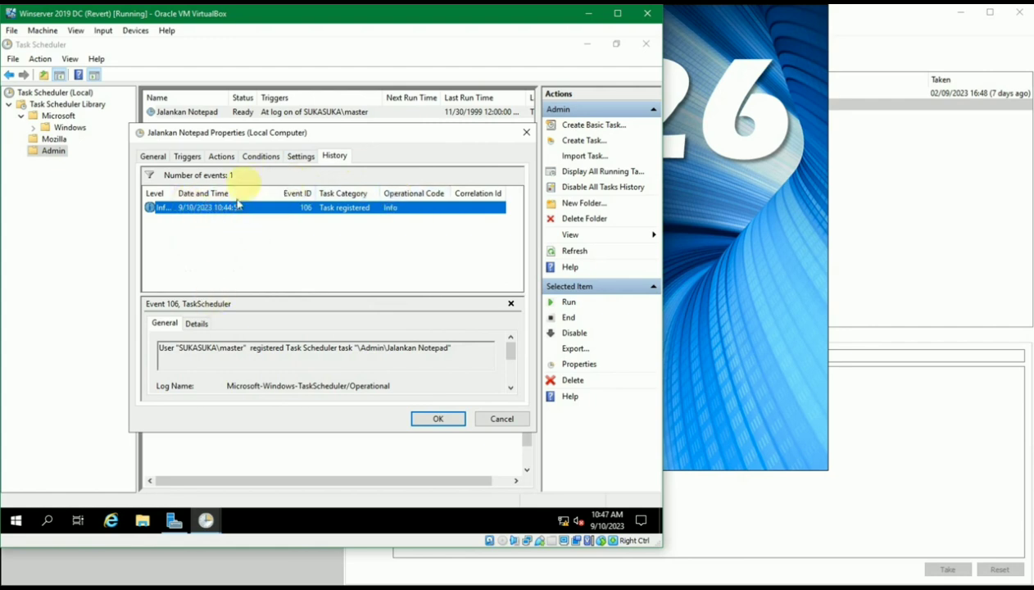
{"action": "left_click", "coordinate": [194, 326]}
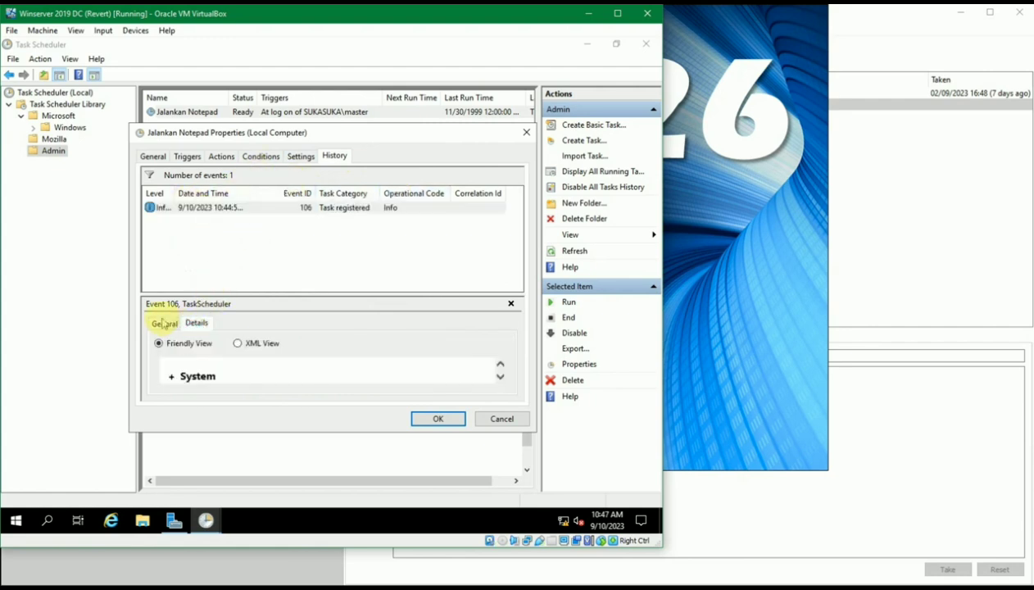
{"action": "scroll", "coordinate": [369, 364], "scroll_direction": "down", "scroll_amount": 4}
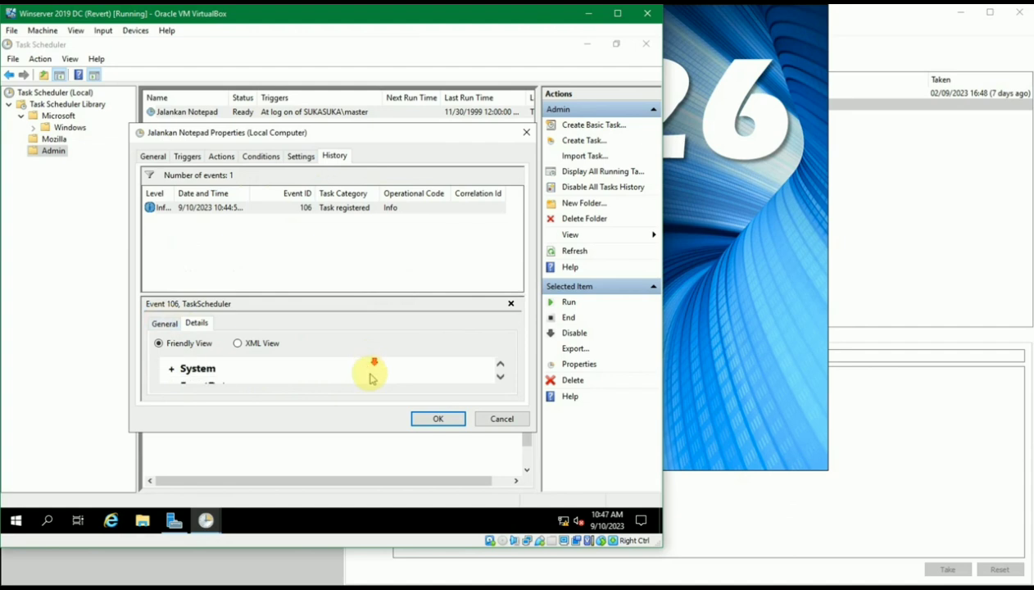
{"action": "scroll", "coordinate": [343, 378], "scroll_direction": "down", "scroll_amount": 1}
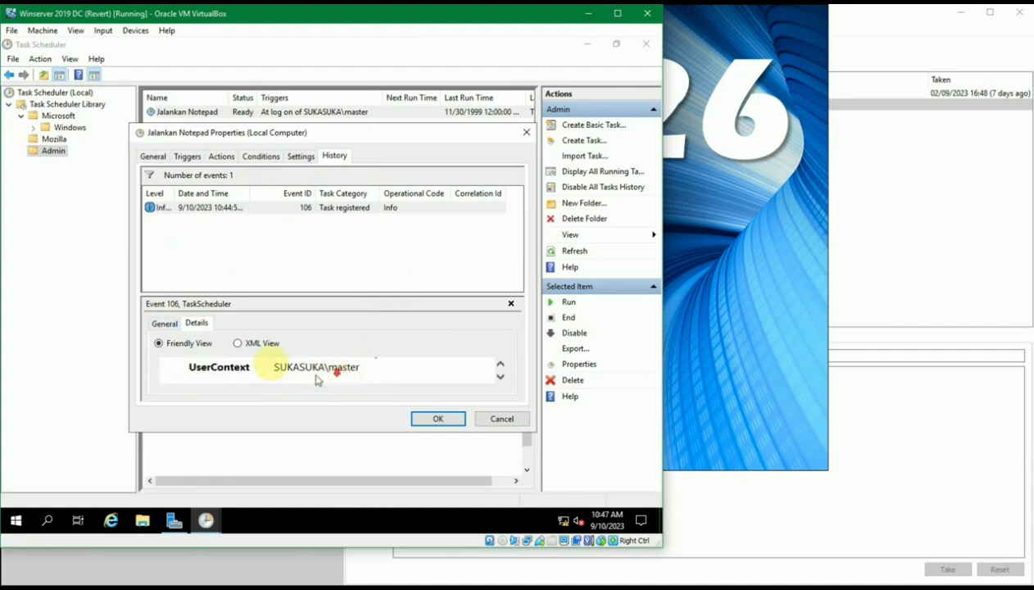
{"action": "left_click", "coordinate": [162, 324]}
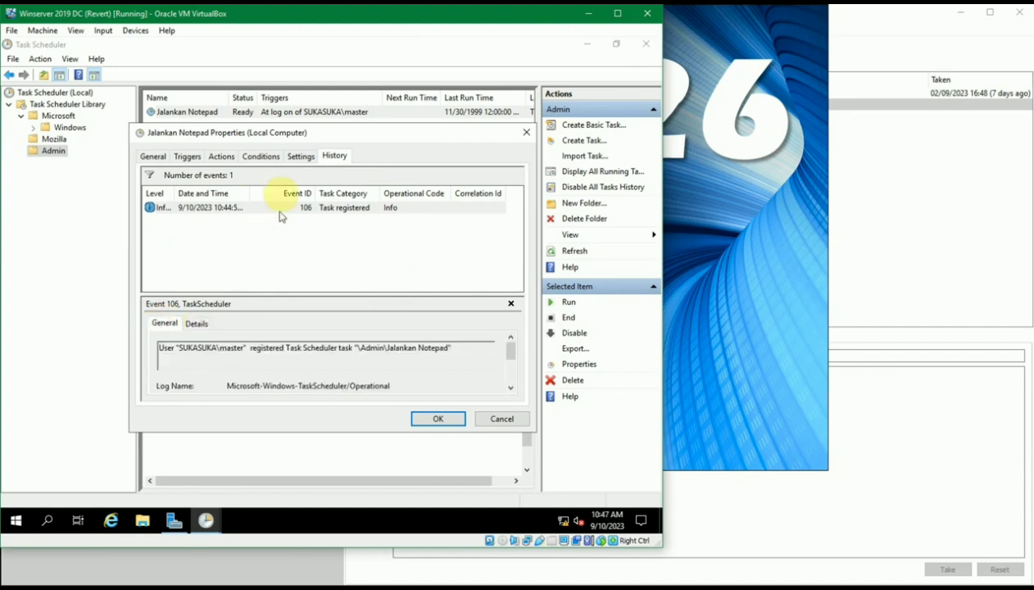
{"action": "left_click", "coordinate": [262, 157]}
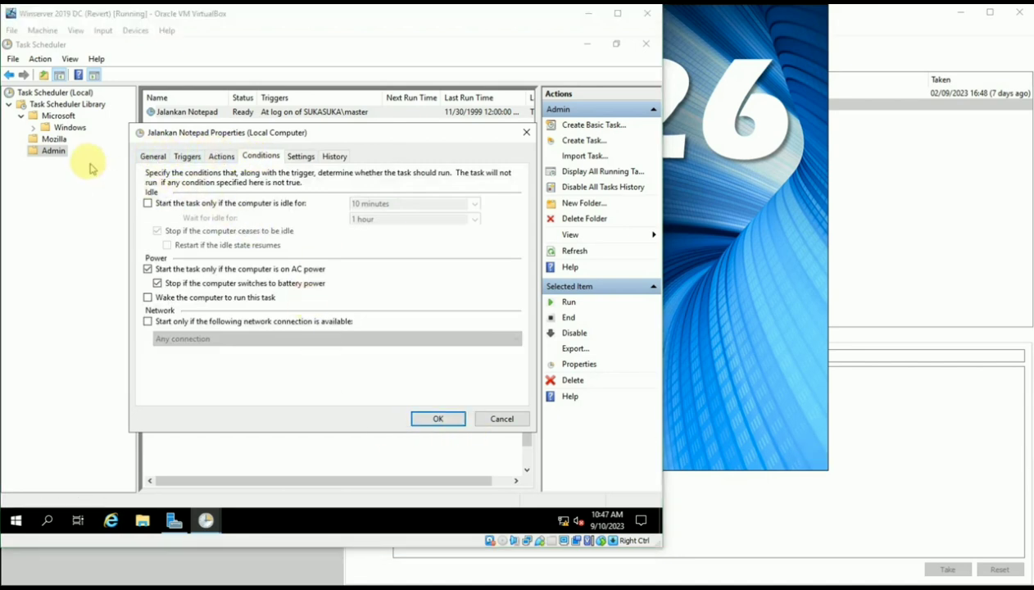
Switch the properties dialog to its General page and nudge it slightly left
{"action": "left_click", "coordinate": [152, 157]}
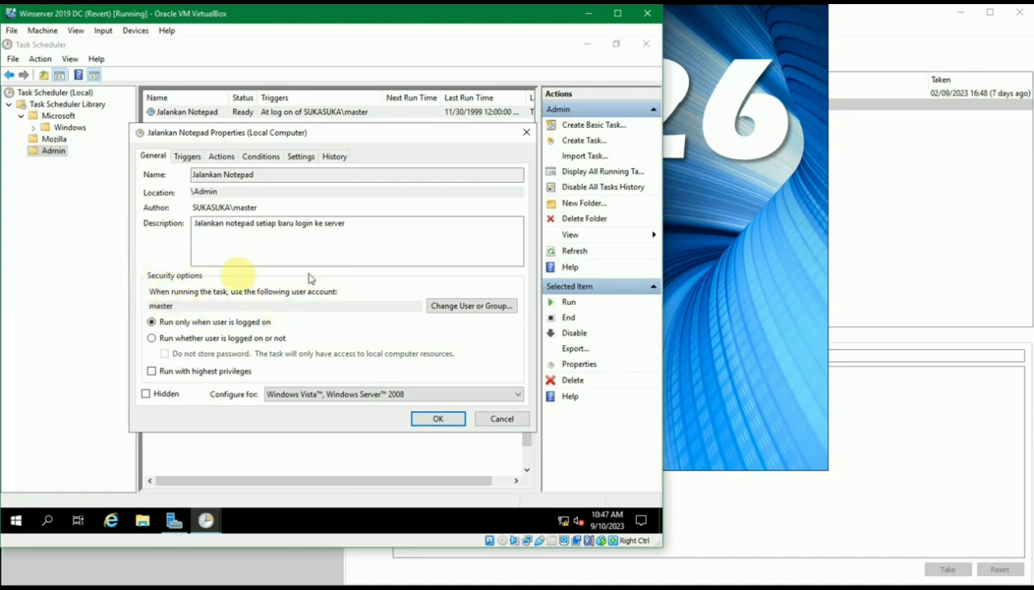
{"action": "left_click_drag", "start_coordinate": [227, 137], "coordinate": [213, 148]}
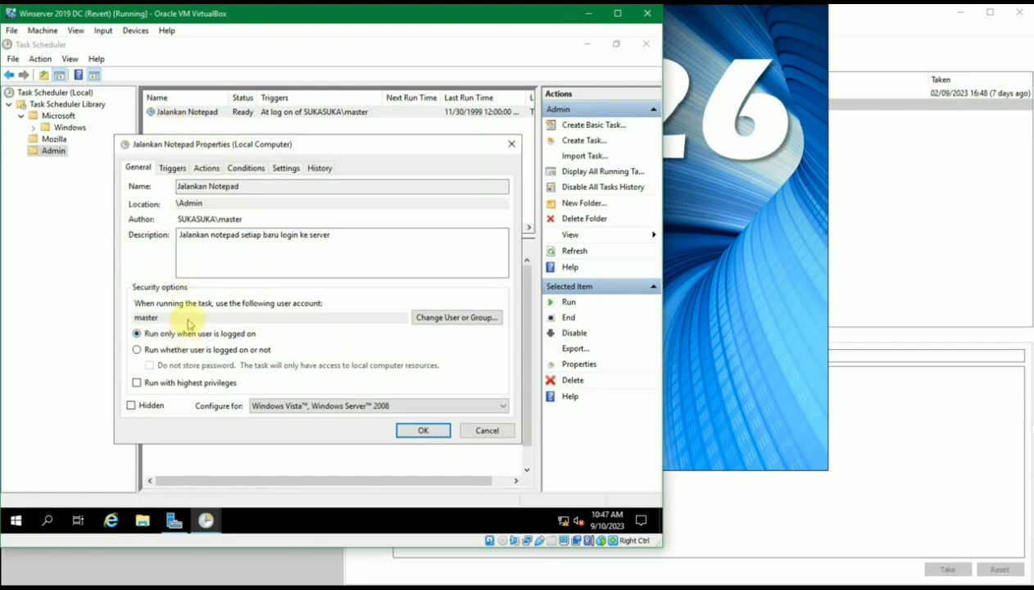
Set the run-as account to domain Administrator, entering 'ad' and choosing Administrator from matches
{"action": "left_click", "coordinate": [431, 322]}
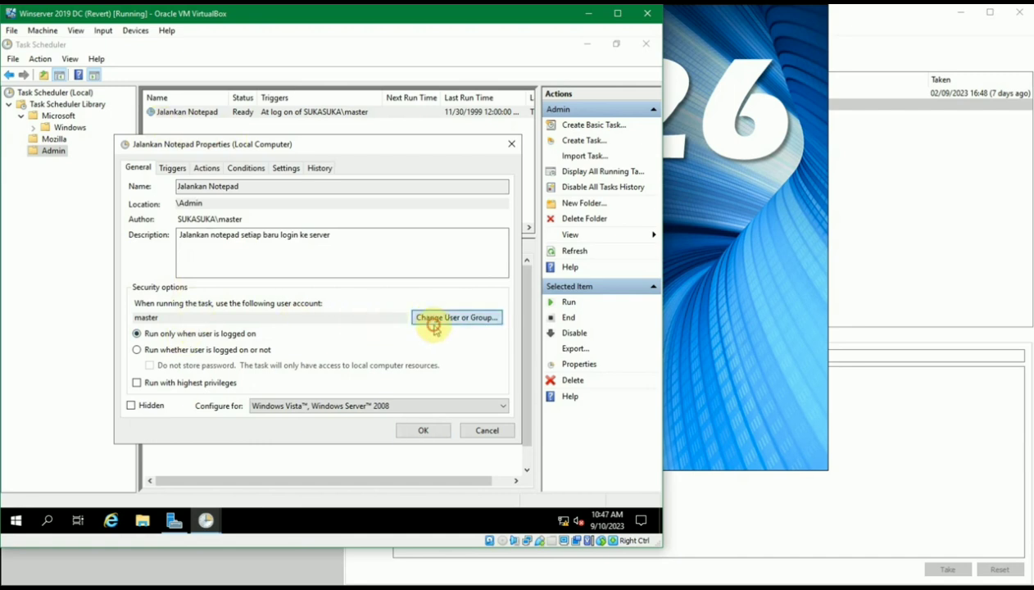
{"action": "left_click_drag", "start_coordinate": [319, 166], "coordinate": [349, 167]}
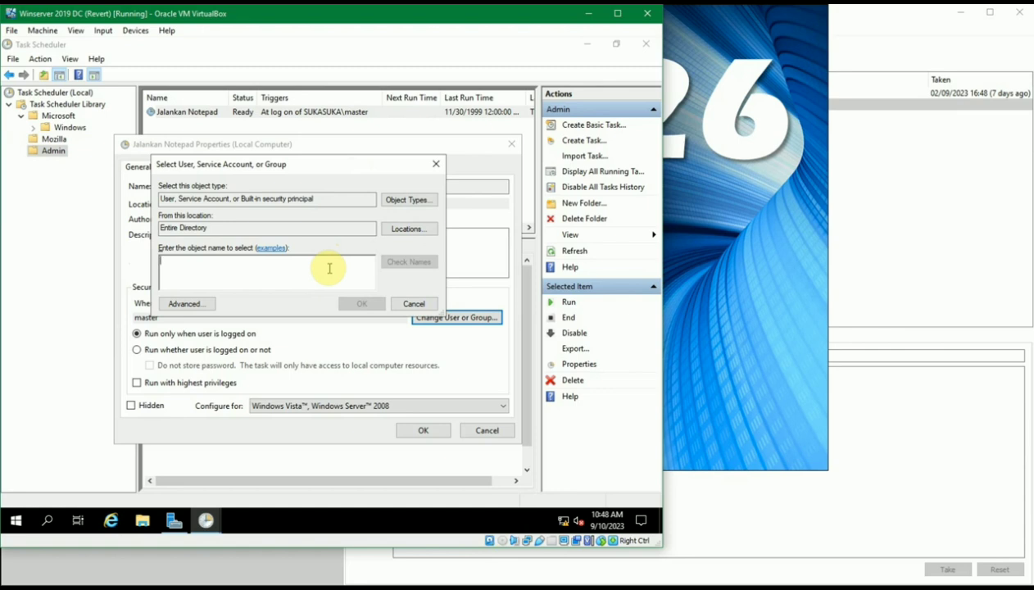
{"action": "type", "text": "administrator"}
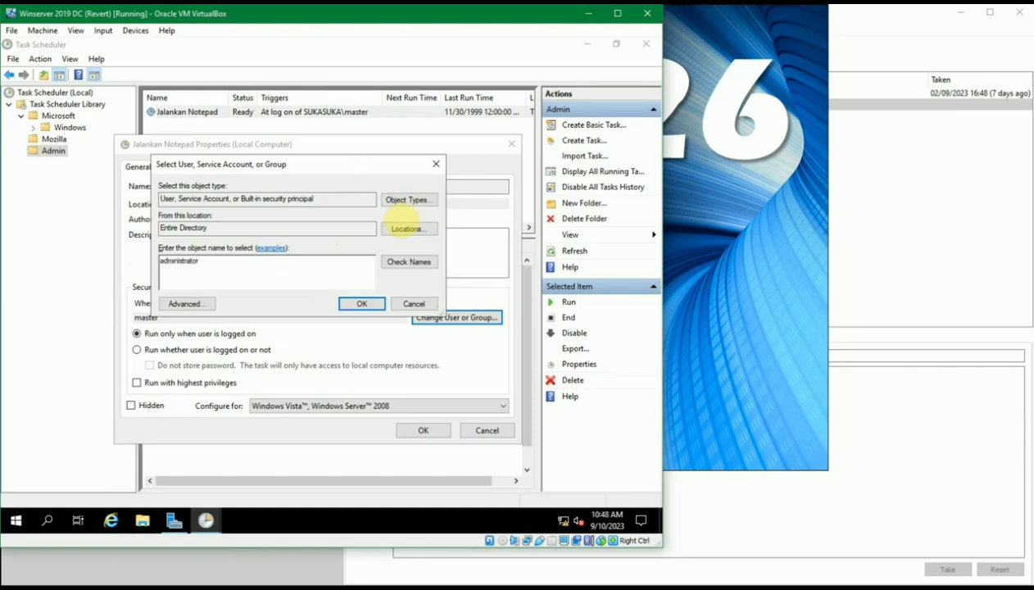
{"action": "left_click", "coordinate": [408, 261]}
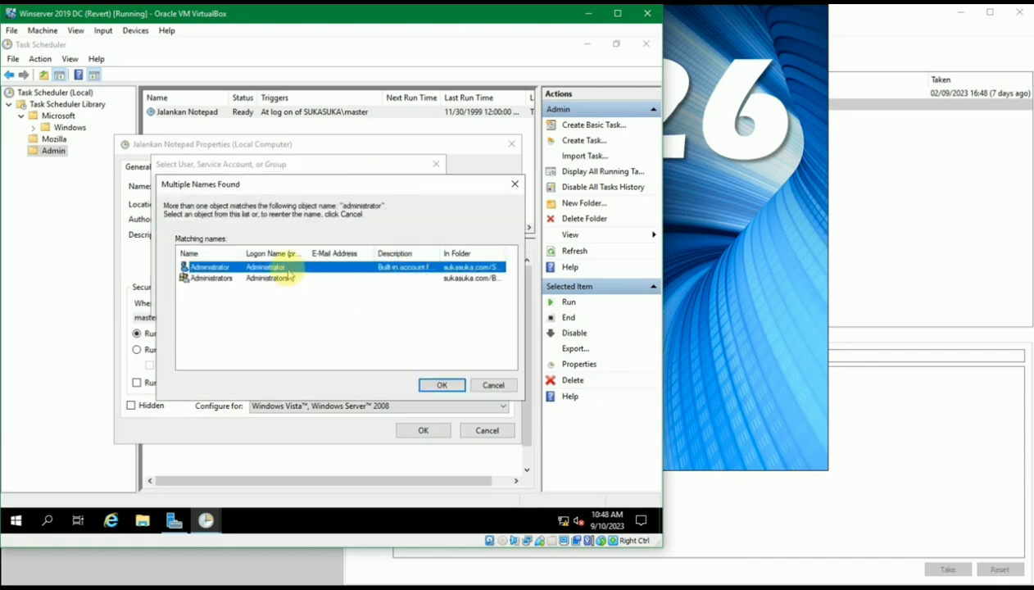
{"action": "left_click", "coordinate": [455, 385]}
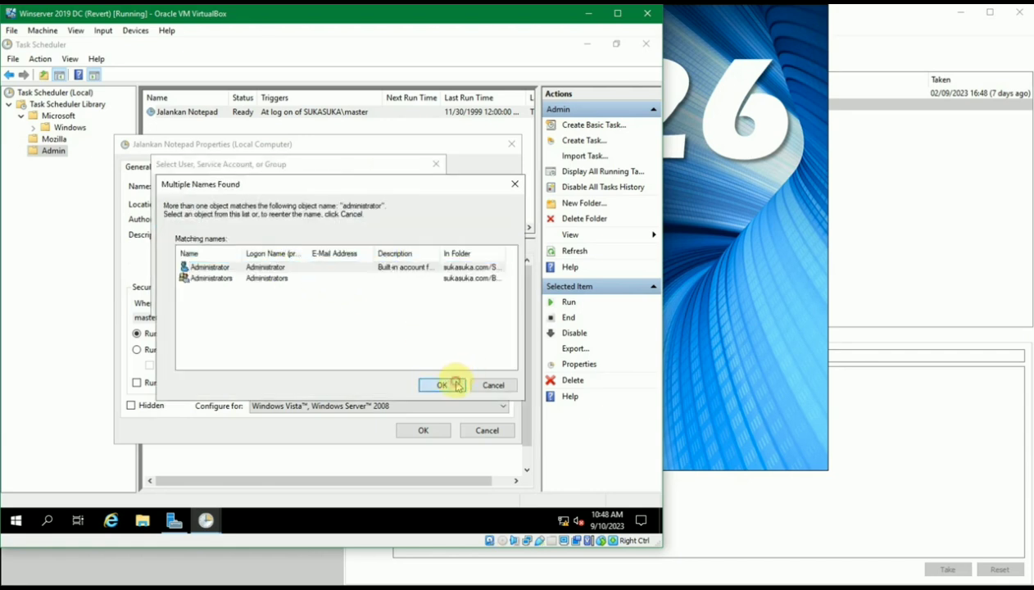
{"action": "double_click", "coordinate": [504, 250]}
{"action": "mouse_move", "coordinate": [414, 360]}
{"action": "left_mouse_down"}
{"action": "mouse_move", "coordinate": [478, 371]}
{"action": "mouse_move", "coordinate": [346, 370]}
{"action": "left_mouse_up"}
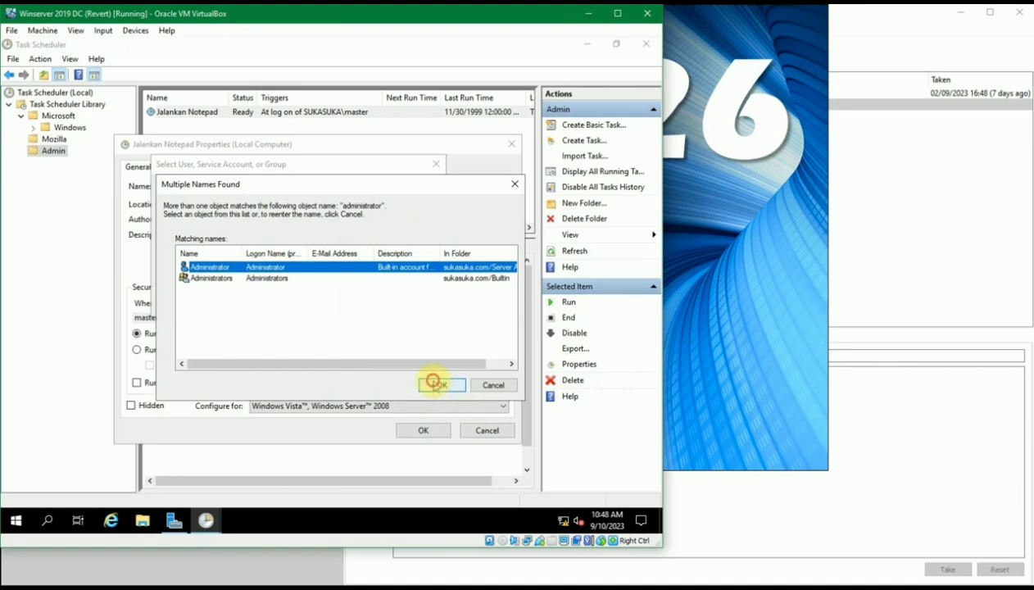
{"action": "left_click", "coordinate": [433, 384]}
{"action": "left_click", "coordinate": [362, 304]}
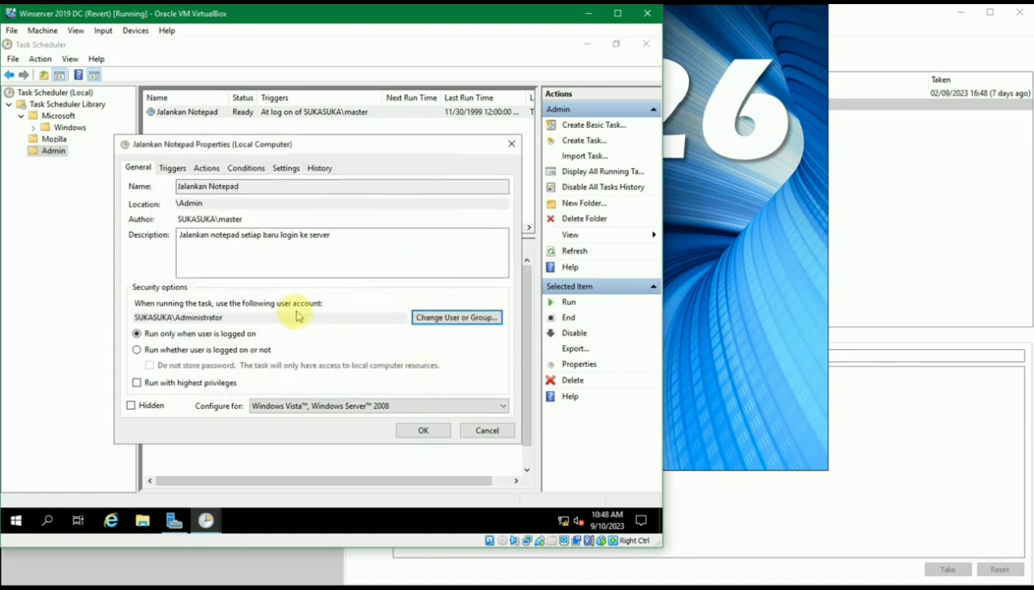
Try the run-as account as the master user, then as the Administrators group
{"action": "left_click", "coordinate": [451, 316]}
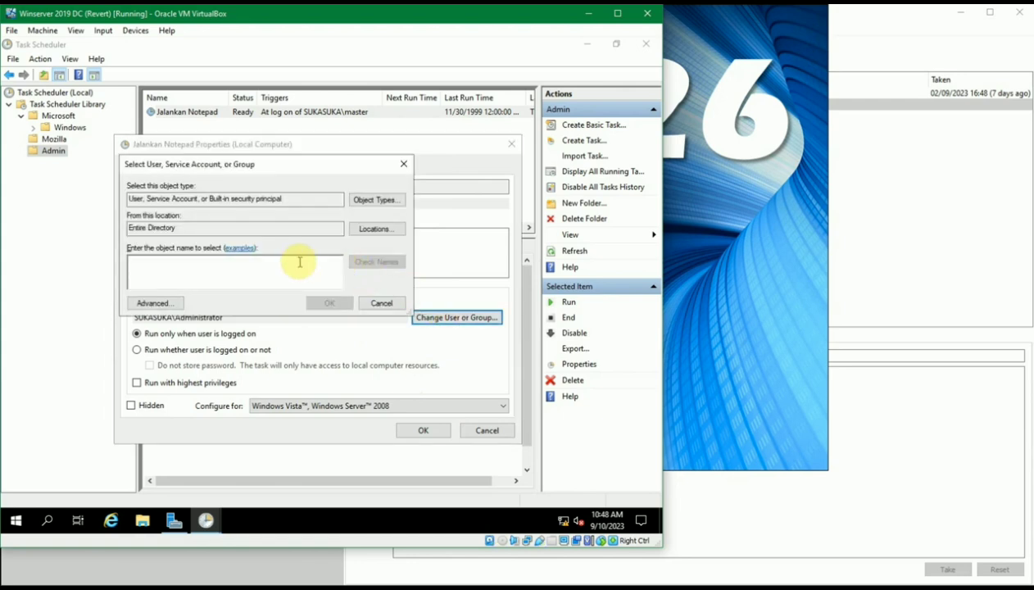
{"action": "type", "text": "master"}
{"action": "left_click", "coordinate": [395, 261]}
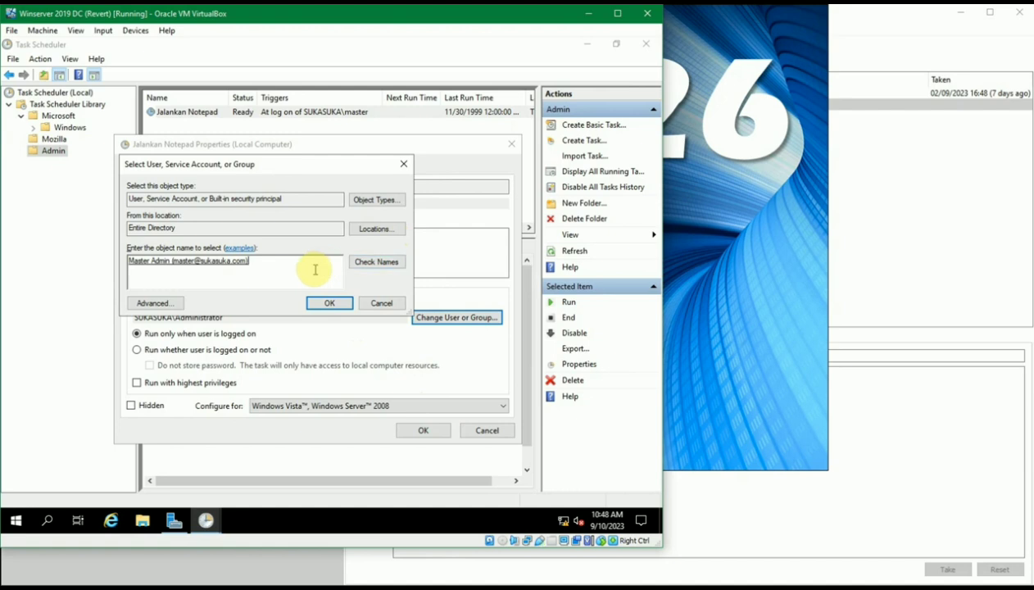
{"action": "left_click", "coordinate": [313, 302]}
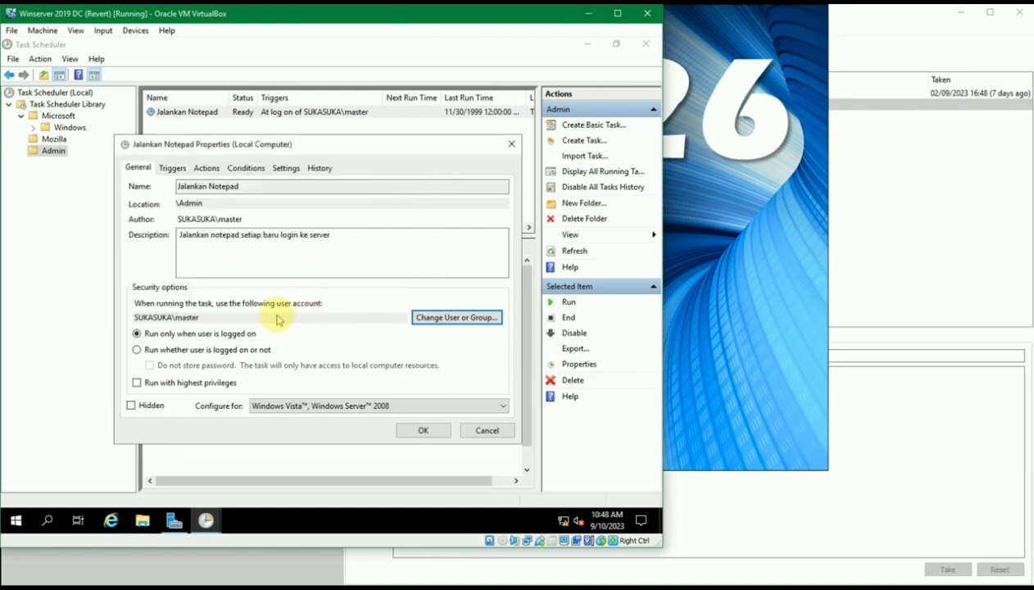
{"action": "left_click", "coordinate": [443, 317]}
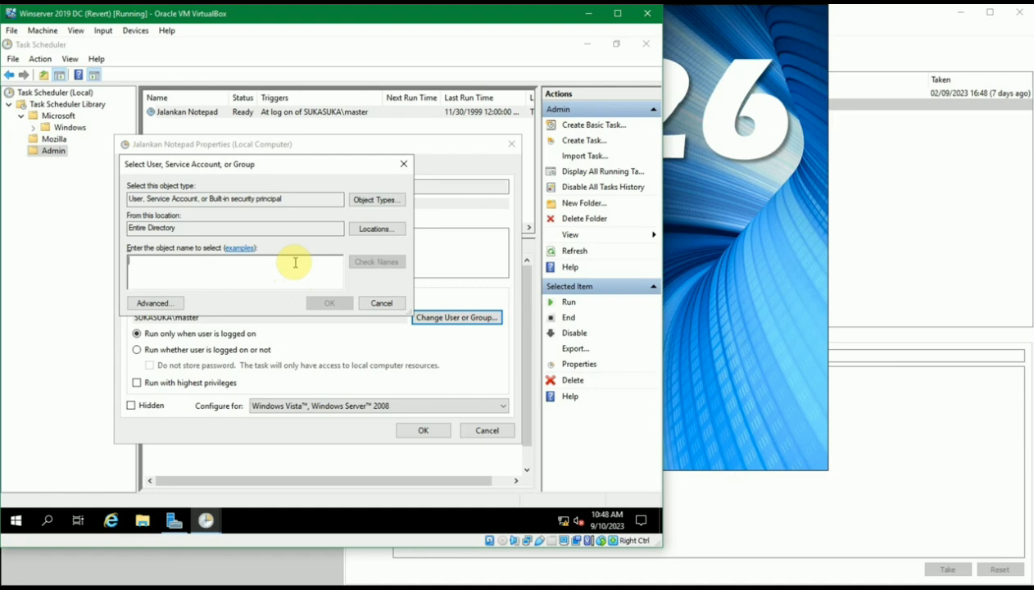
{"action": "type", "text": "administrators"}
{"action": "key", "text": "Tab"}
{"action": "key", "text": "Return"}
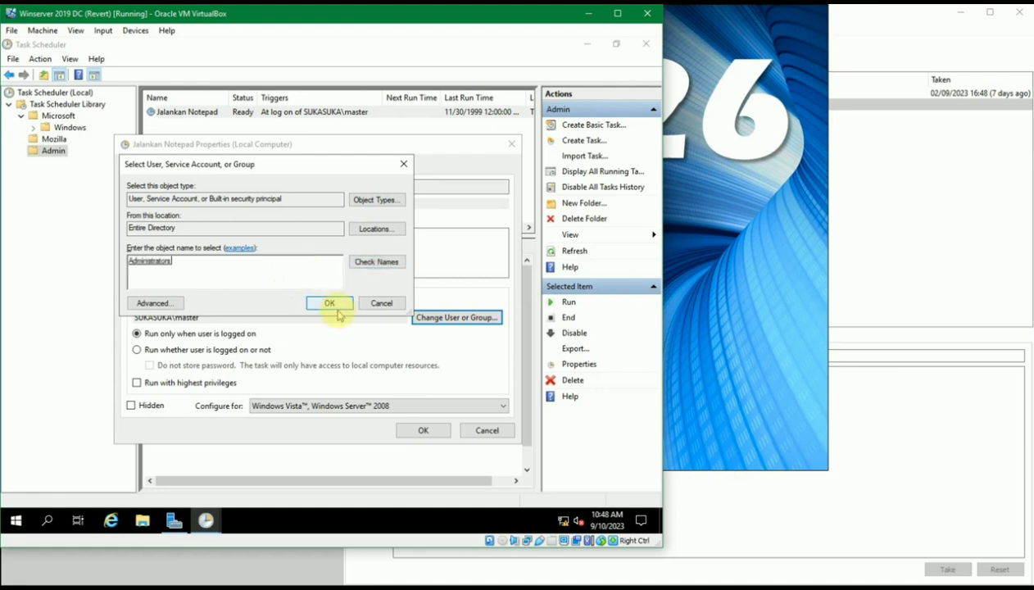
{"action": "left_click", "coordinate": [330, 303]}
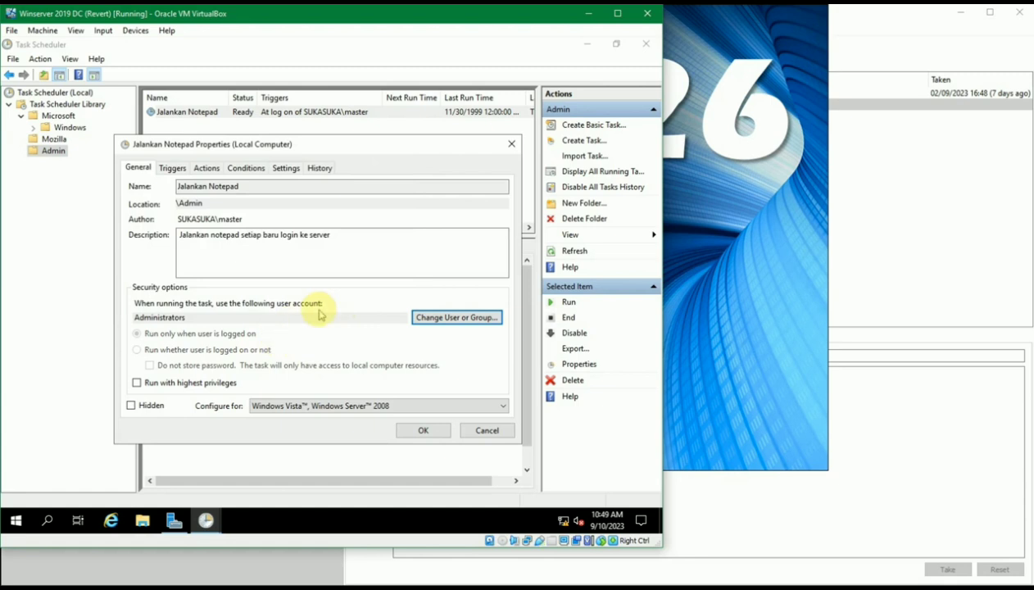
Set the run-as account back to master, leave highest privileges off, and save the task
{"action": "left_click", "coordinate": [427, 316]}
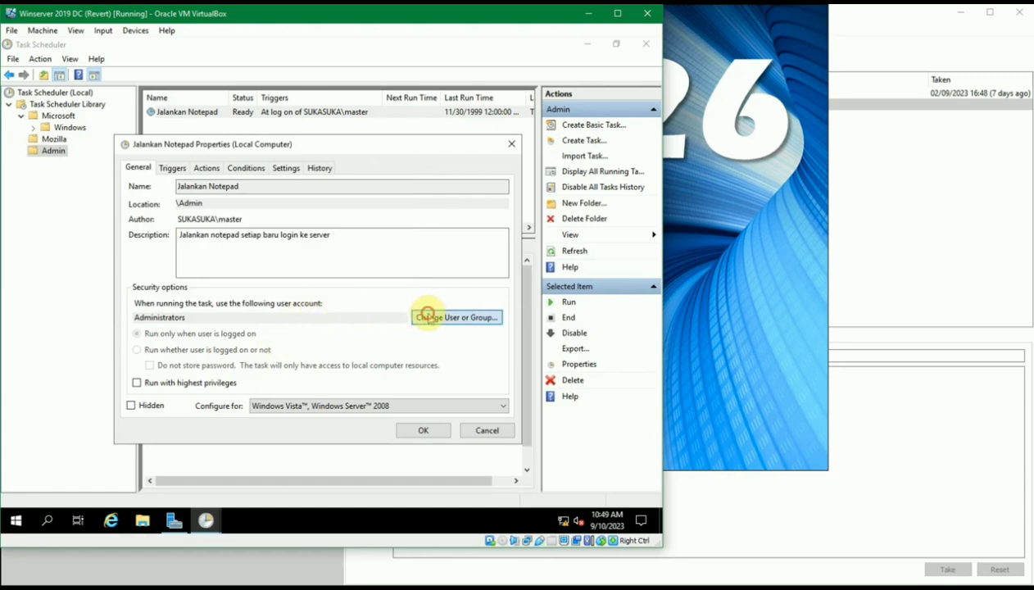
{"action": "type", "text": "mas"}
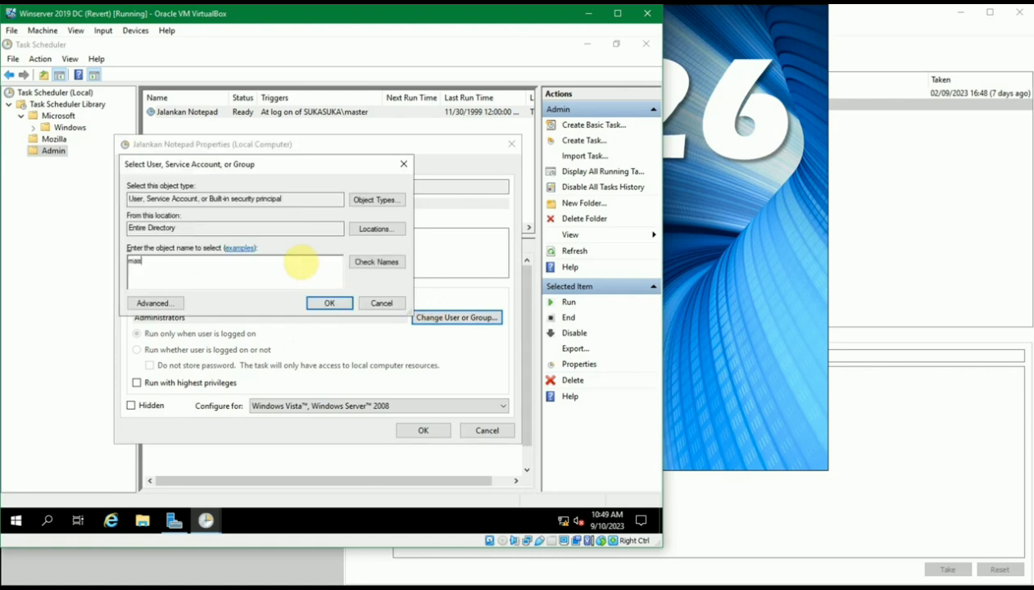
{"action": "left_click", "coordinate": [360, 261]}
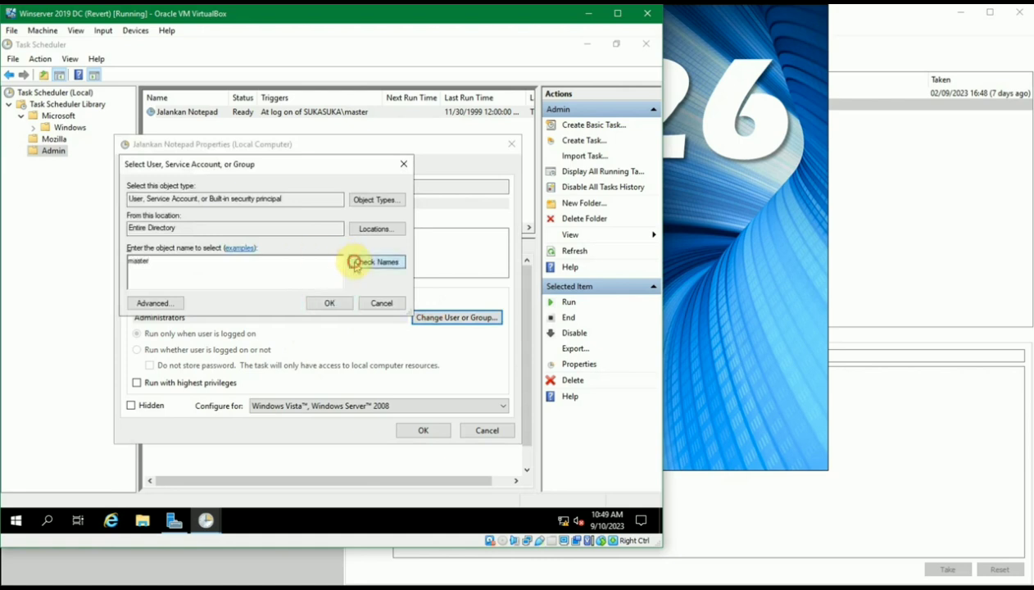
{"action": "left_click", "coordinate": [331, 303]}
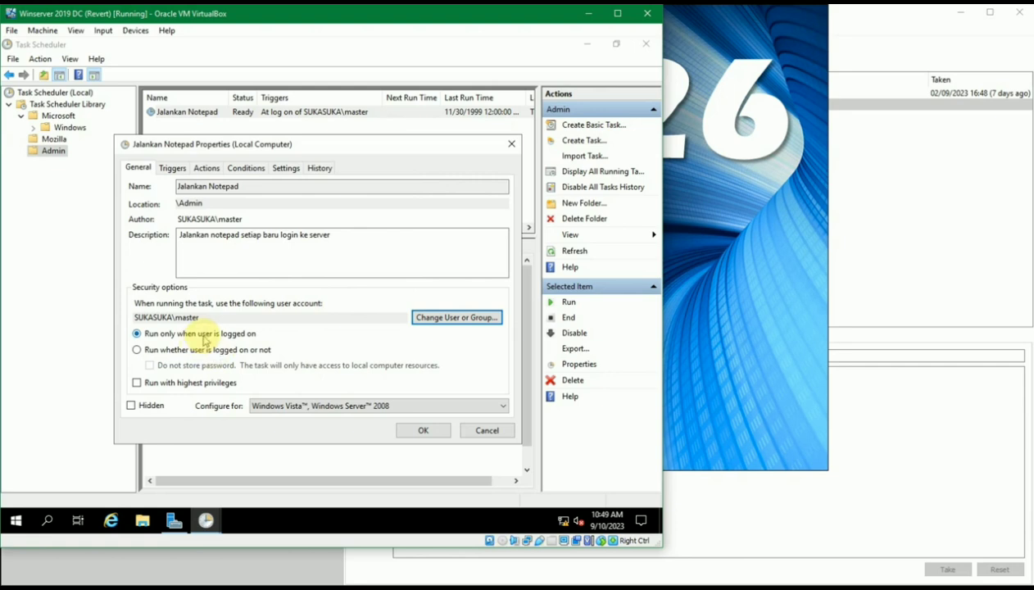
{"action": "left_click", "coordinate": [168, 382]}
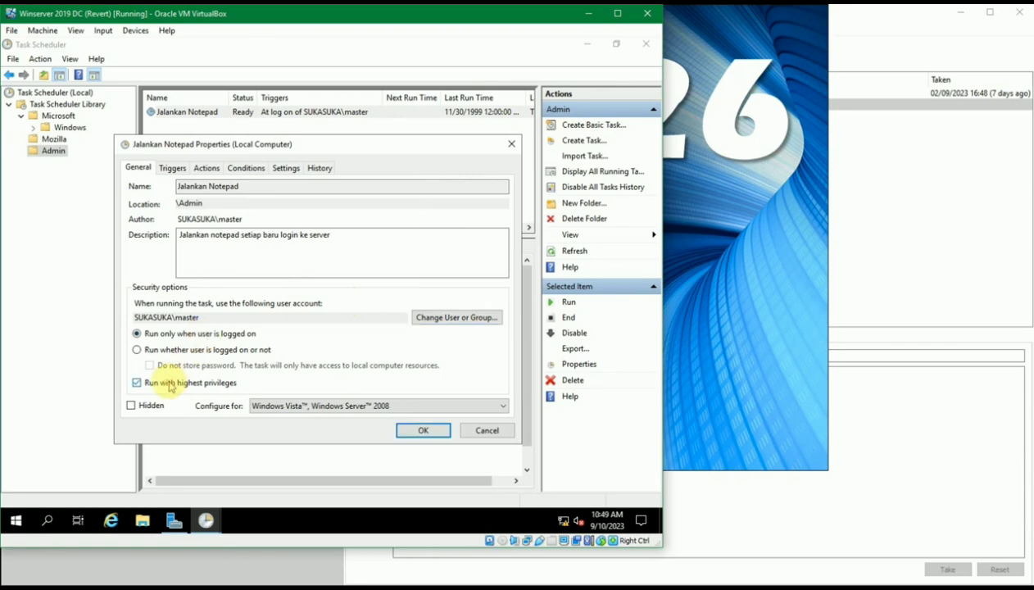
{"action": "left_click", "coordinate": [168, 383]}
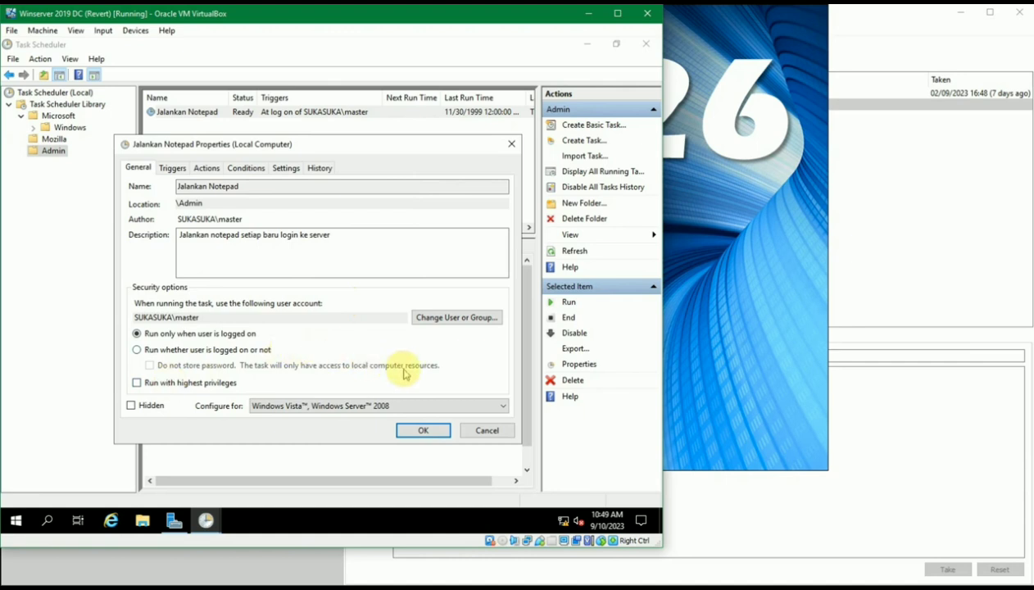
{"action": "left_click", "coordinate": [414, 429]}
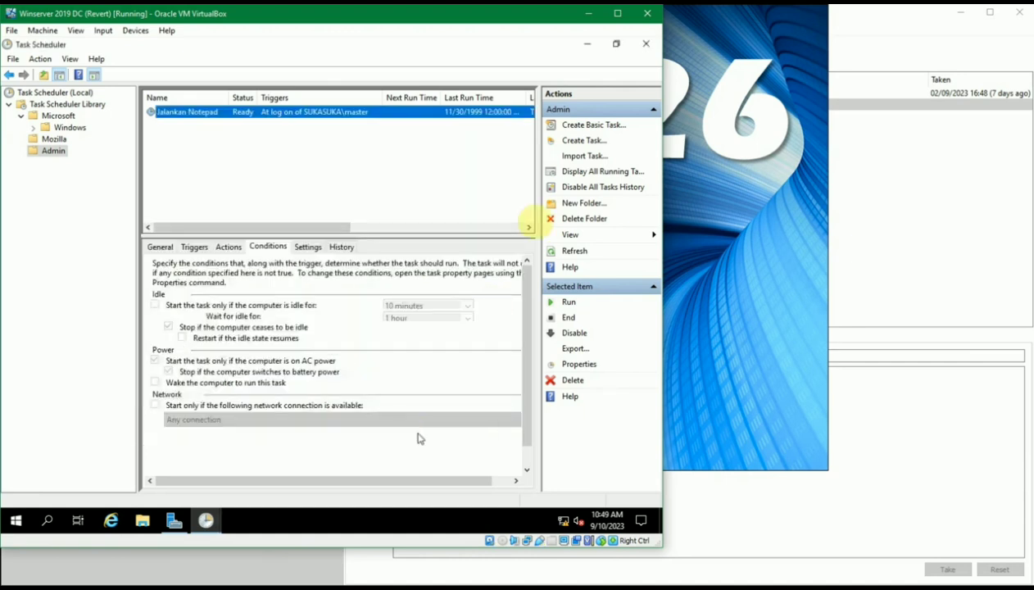
Close Task Scheduler, restart the server with a reason, and press Ctrl+Alt+Delete at the lock screen
{"action": "left_click", "coordinate": [645, 44]}
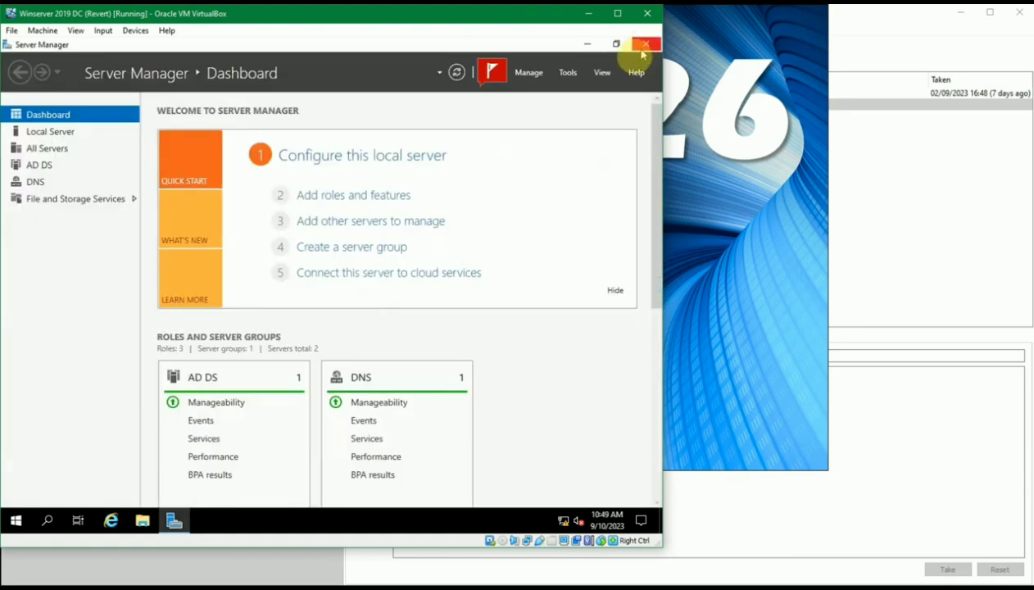
{"action": "right_click", "coordinate": [18, 521]}
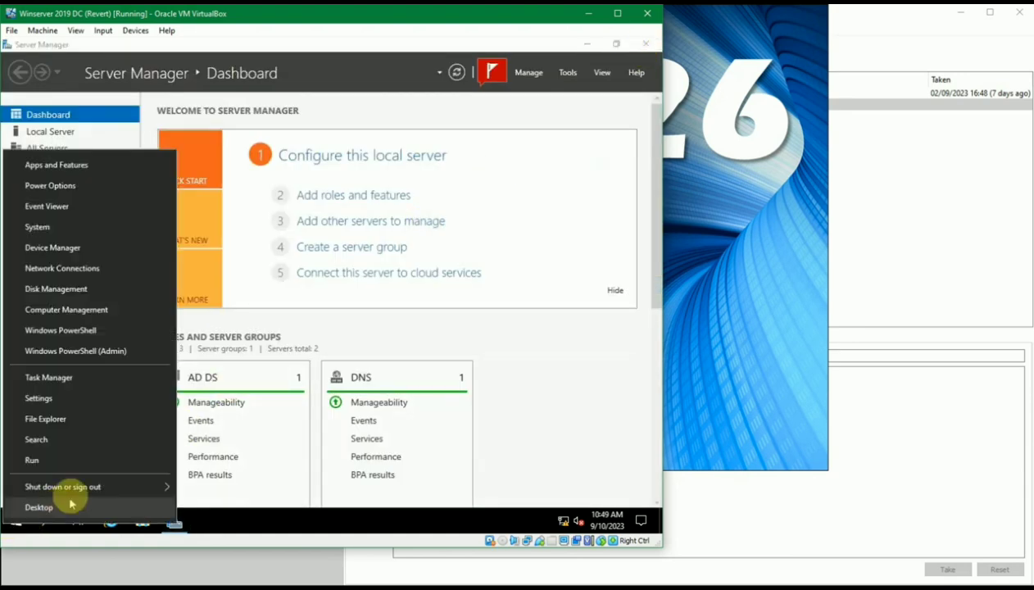
{"action": "mouse_move", "coordinate": [99, 486]}
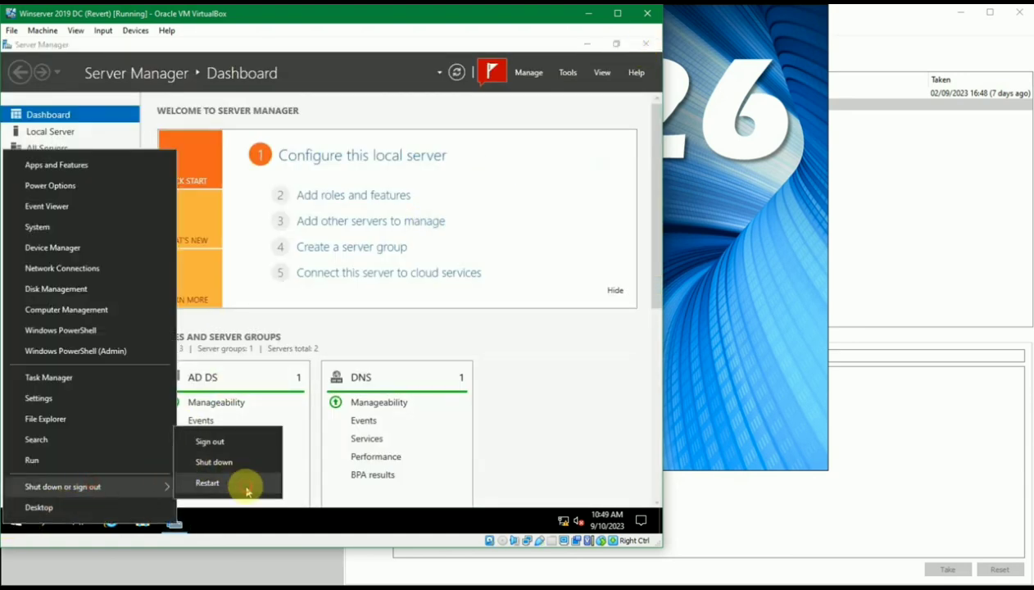
{"action": "left_click", "coordinate": [246, 489]}
{"action": "left_click", "coordinate": [210, 498]}
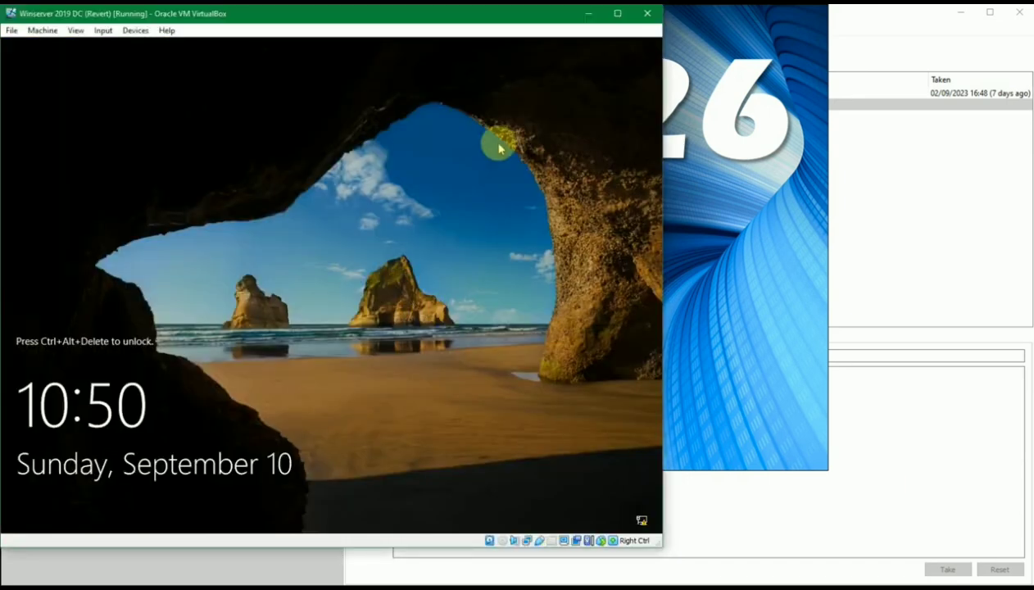
{"action": "key", "text": "ctrl+alt+Delete"}
Sign in with the account password, check and close the logon Notepad, and dismiss the Admin Center message
{"action": "type", "text": "Passw0rd12345"}
{"action": "key", "text": "Return"}
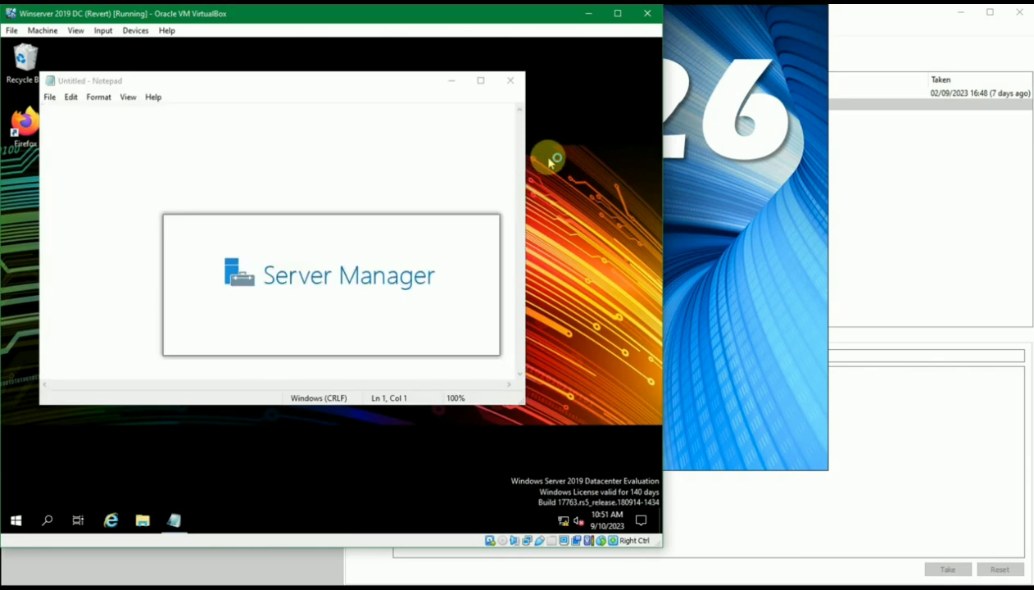
{"action": "left_click", "coordinate": [176, 519]}
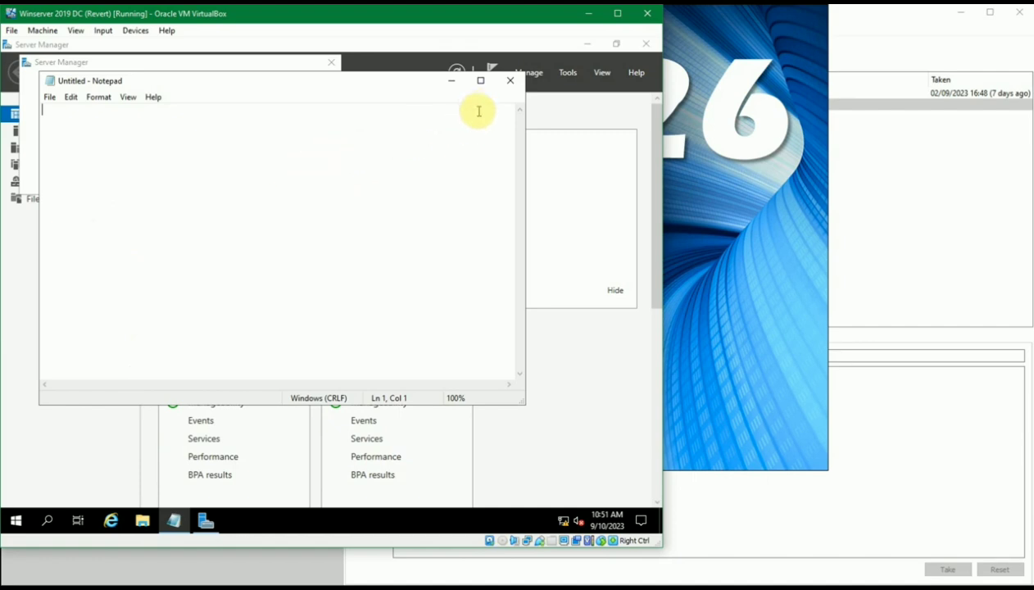
{"action": "left_click", "coordinate": [508, 80]}
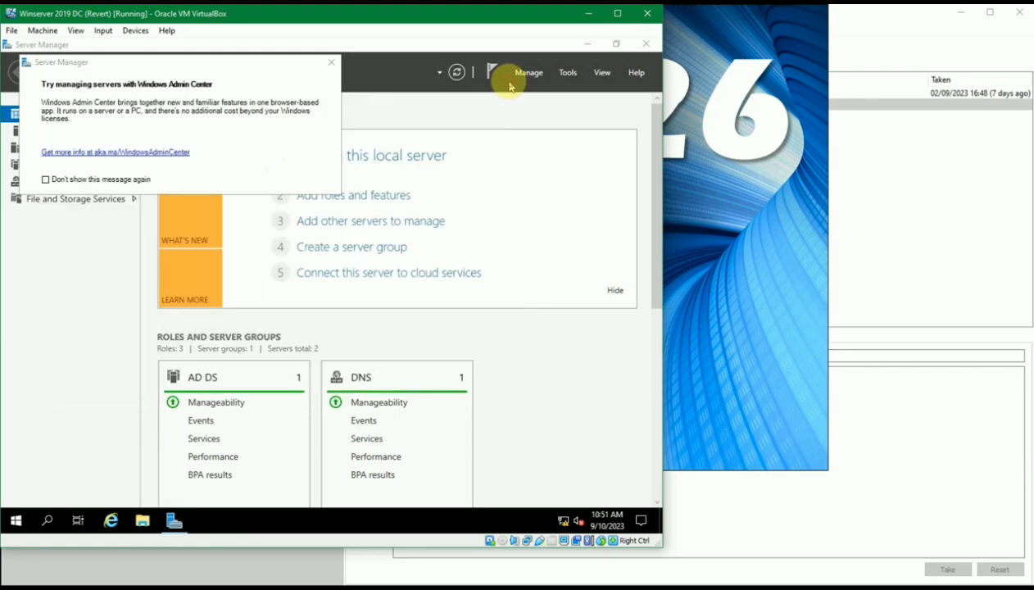
{"action": "left_click", "coordinate": [330, 63]}
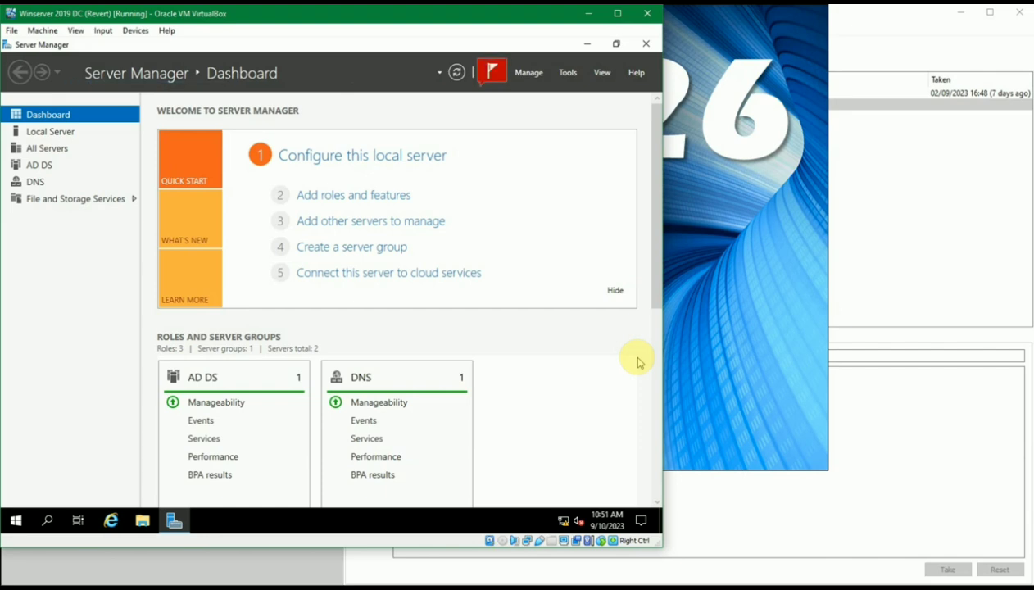
Open the notifications flag and dismiss the failed Automatic Refresh entry
{"action": "left_click", "coordinate": [491, 74]}
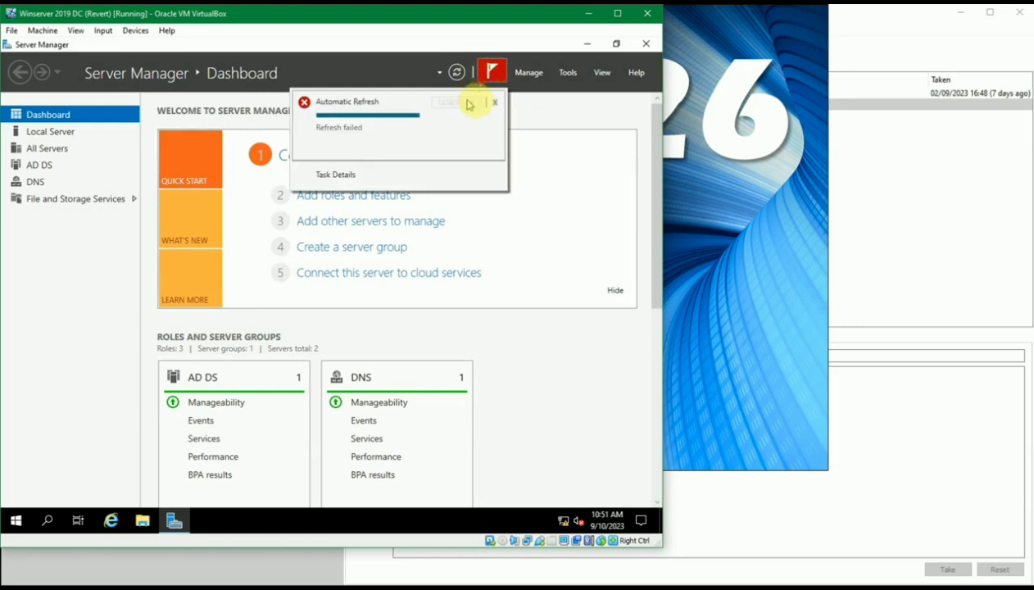
{"action": "left_click", "coordinate": [494, 103]}
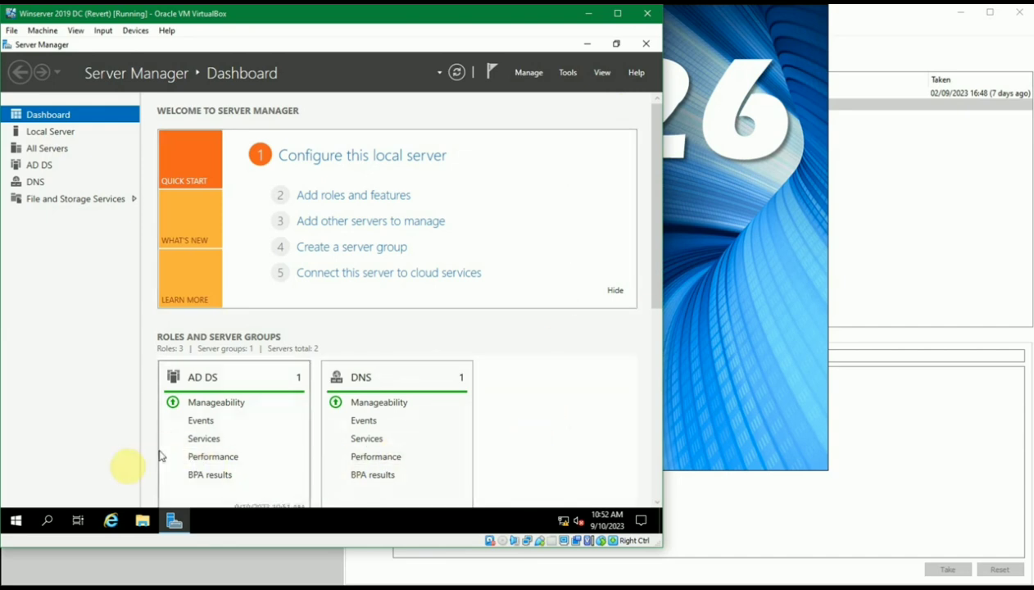
Launch Notepad from the Run box
{"action": "key", "text": "super+r"}
{"action": "type", "text": "notepad"}
{"action": "left_click", "coordinate": [110, 480]}
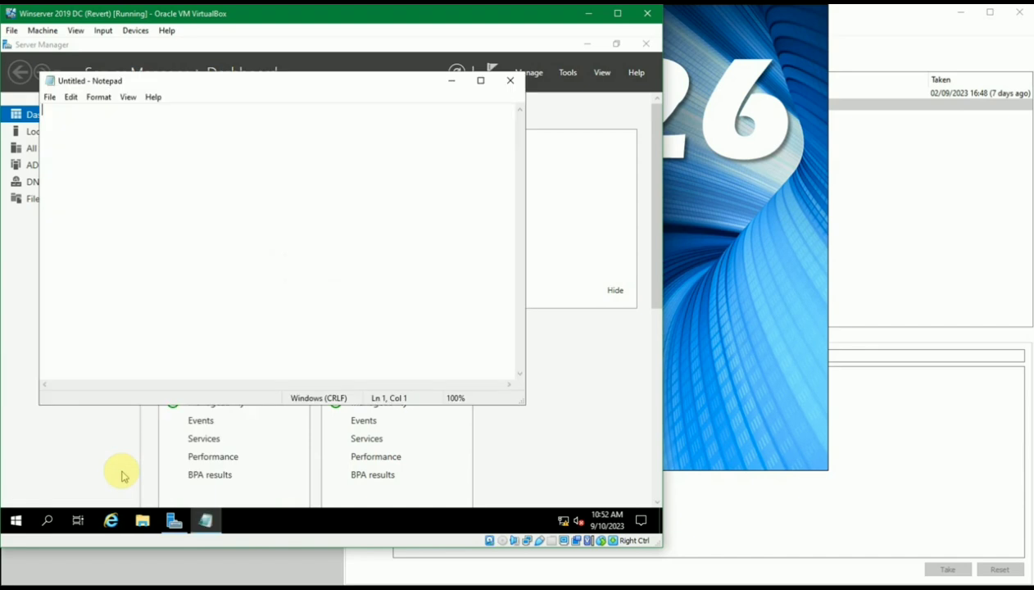
Open a Command Prompt from Run and enter 'shutdown /?' to show its help
{"action": "key", "text": "super+r"}
{"action": "type", "text": "cmd"}
{"action": "left_click", "coordinate": [121, 474]}
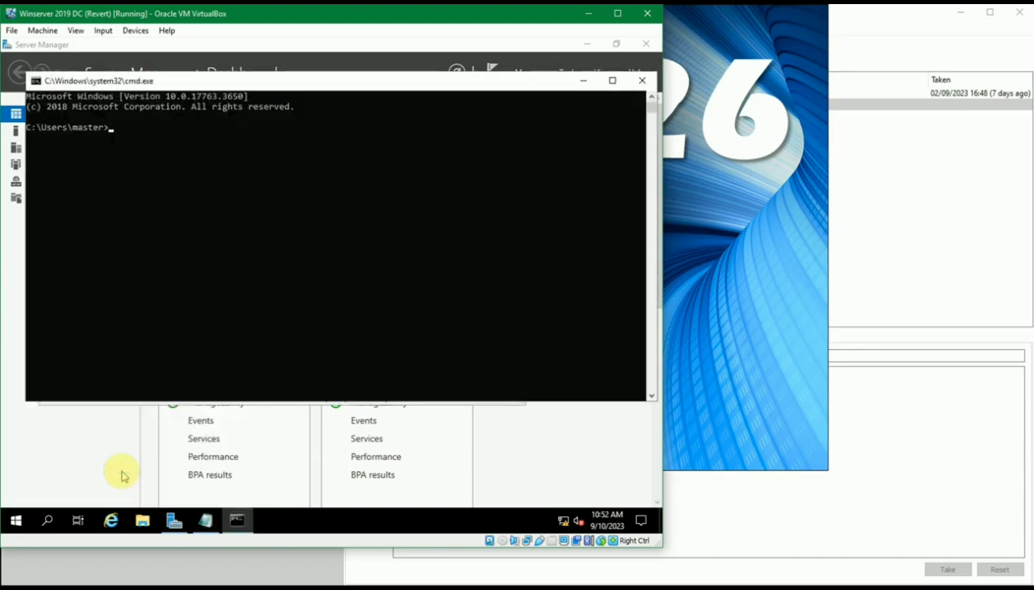
{"action": "type", "text": "shutdown /?"}
Run shutdown /? and read through its help, highlighting the restart option's description
{"action": "key", "text": "Return"}
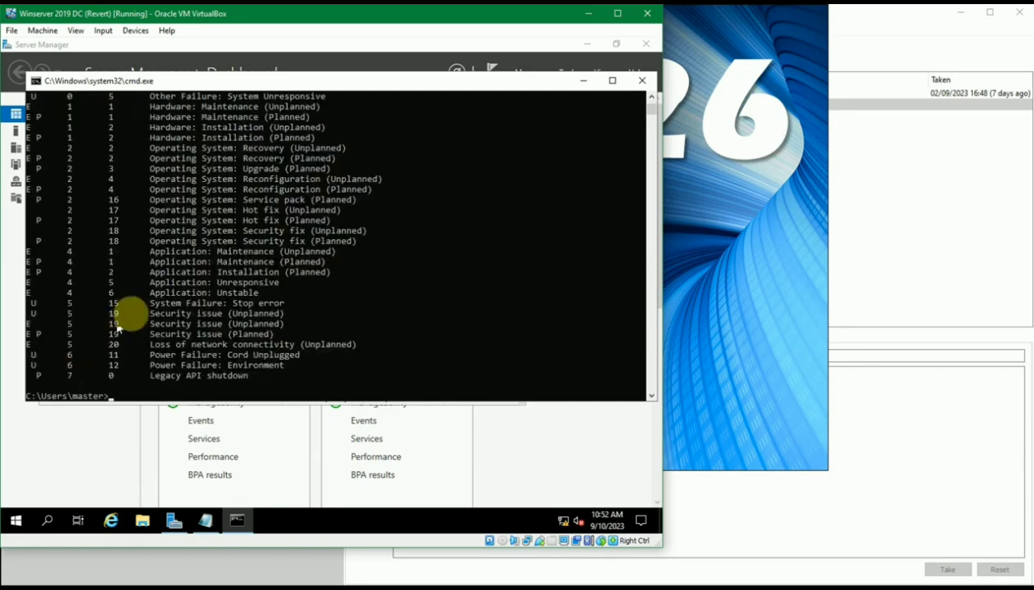
{"action": "scroll", "coordinate": [129, 313], "scroll_direction": "up", "scroll_amount": 10}
{"action": "scroll", "coordinate": [129, 313], "scroll_direction": "up", "scroll_amount": 8}
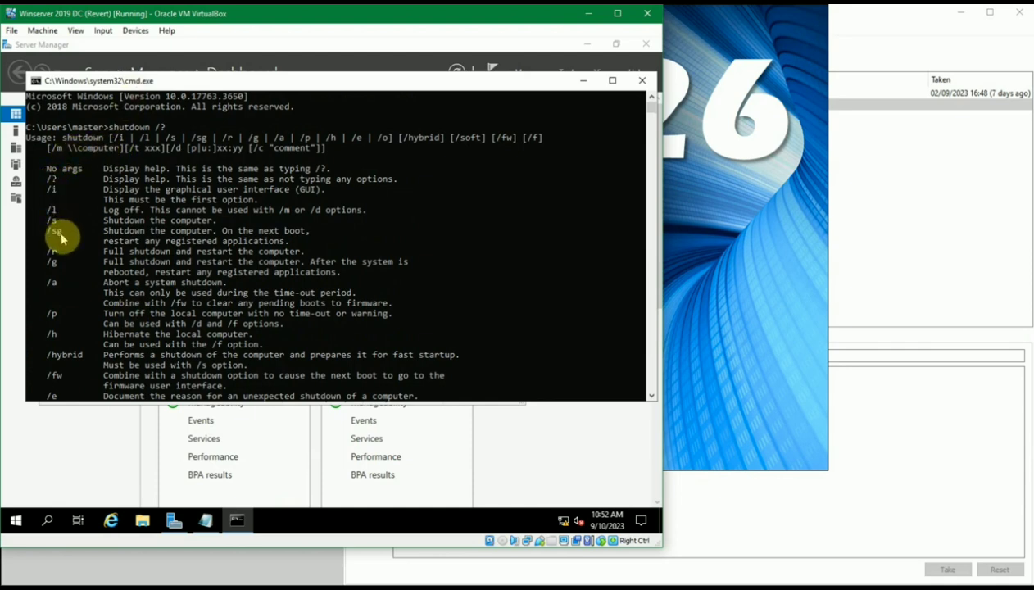
{"action": "scroll", "coordinate": [70, 264], "scroll_direction": "down", "scroll_amount": 1}
{"action": "scroll", "coordinate": [70, 264], "scroll_direction": "down", "scroll_amount": 4}
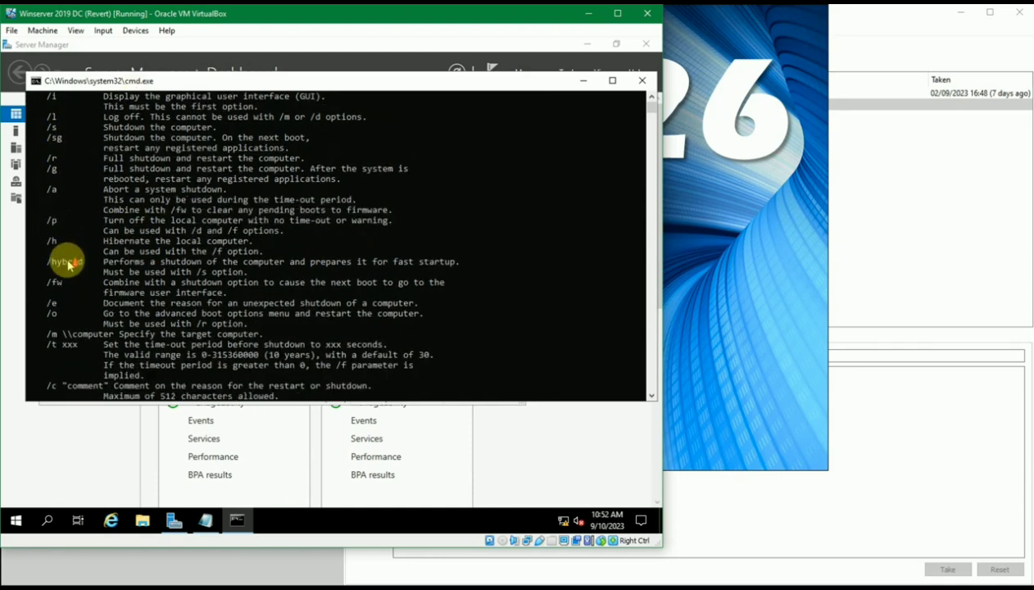
{"action": "scroll", "coordinate": [70, 264], "scroll_direction": "down", "scroll_amount": 2}
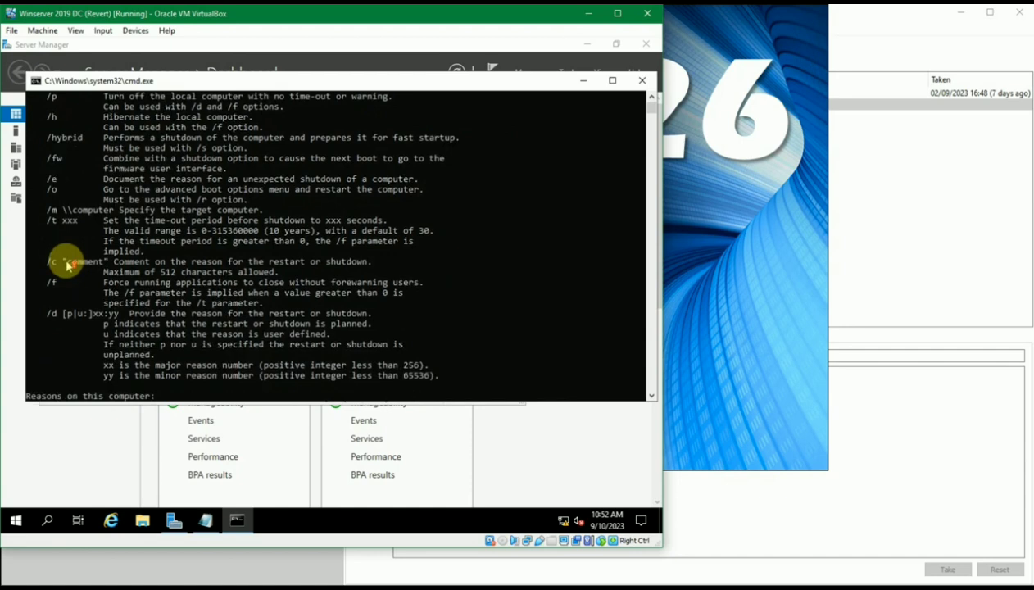
{"action": "scroll", "coordinate": [70, 264], "scroll_direction": "up", "scroll_amount": 6}
{"action": "scroll", "coordinate": [65, 261], "scroll_direction": "up", "scroll_amount": 1}
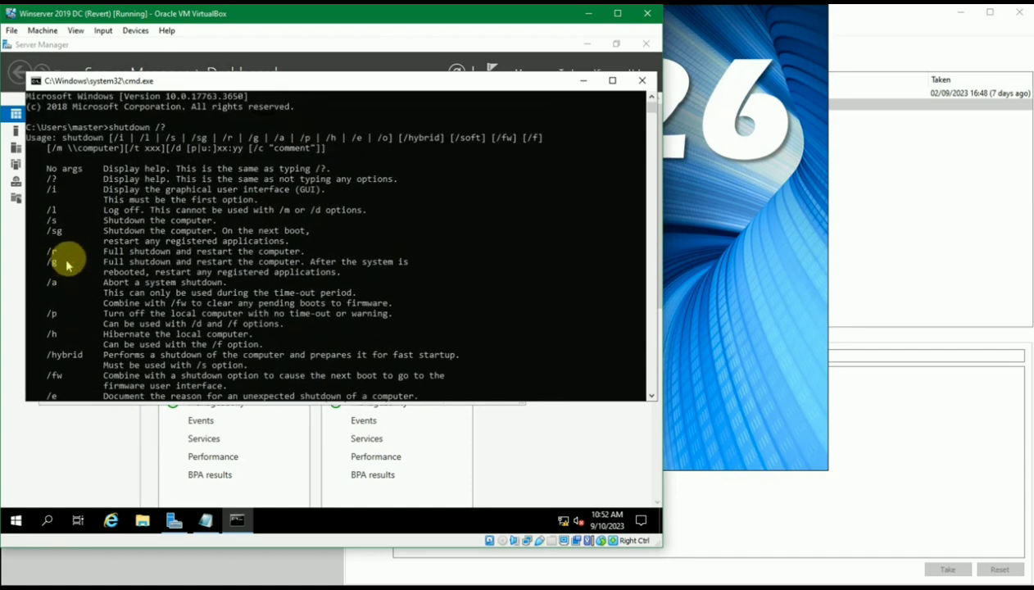
{"action": "scroll", "coordinate": [106, 244], "scroll_direction": "down", "scroll_amount": 1}
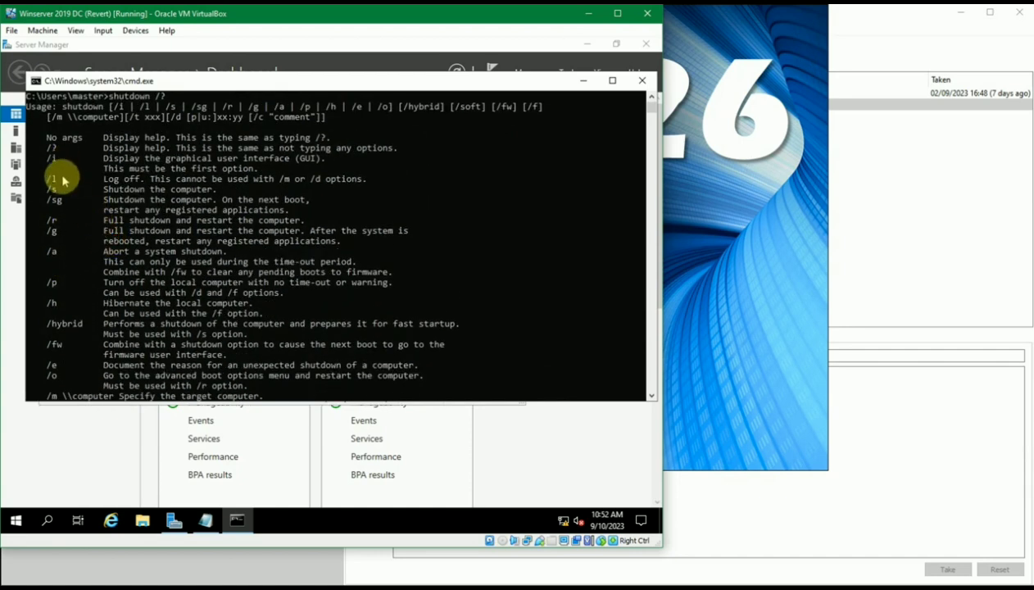
{"action": "left_click_drag", "start_coordinate": [125, 219], "coordinate": [283, 218]}
{"action": "scroll", "coordinate": [284, 215], "scroll_direction": "up", "scroll_amount": 1}
{"action": "left_click", "coordinate": [183, 127]}
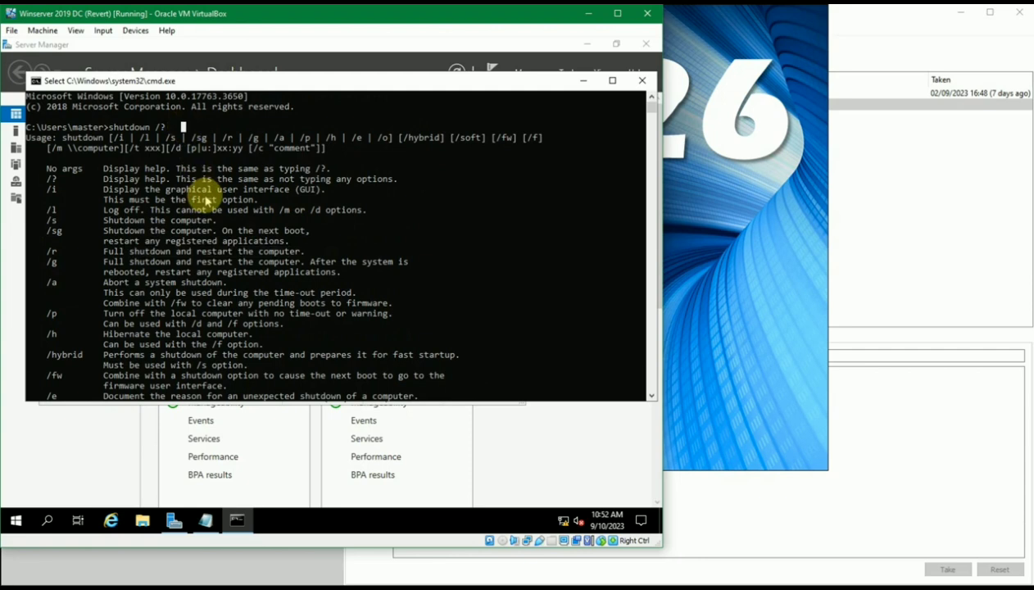
{"action": "key", "text": "Escape"}
Clear the drafted shutdown -r -t restart command from the prompt without running it
{"action": "key", "text": "BackSpace"}
{"action": "key", "text": "BackSpace"}
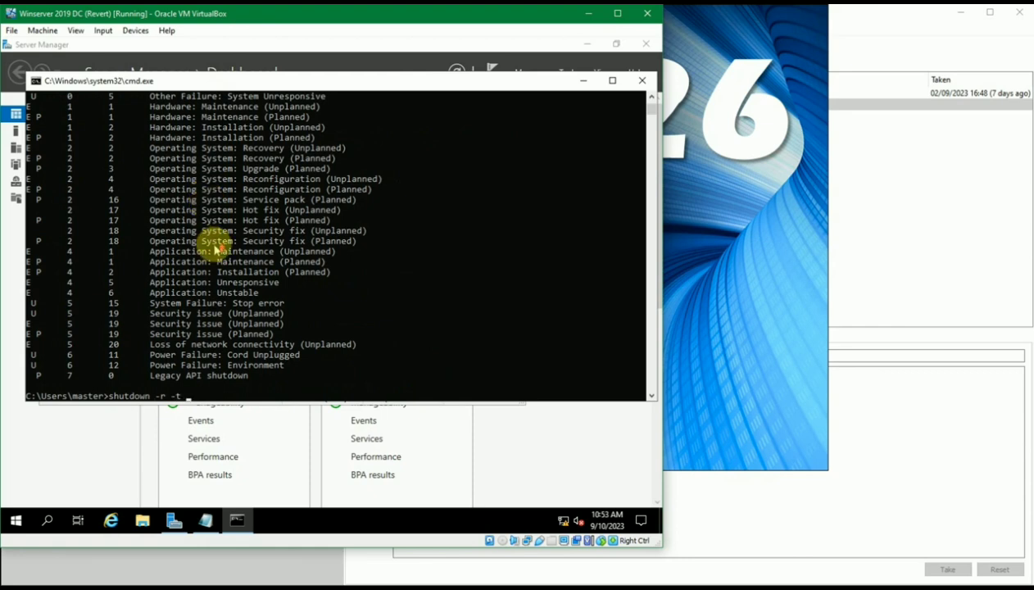
{"action": "scroll", "coordinate": [215, 248], "scroll_direction": "up", "scroll_amount": 10}
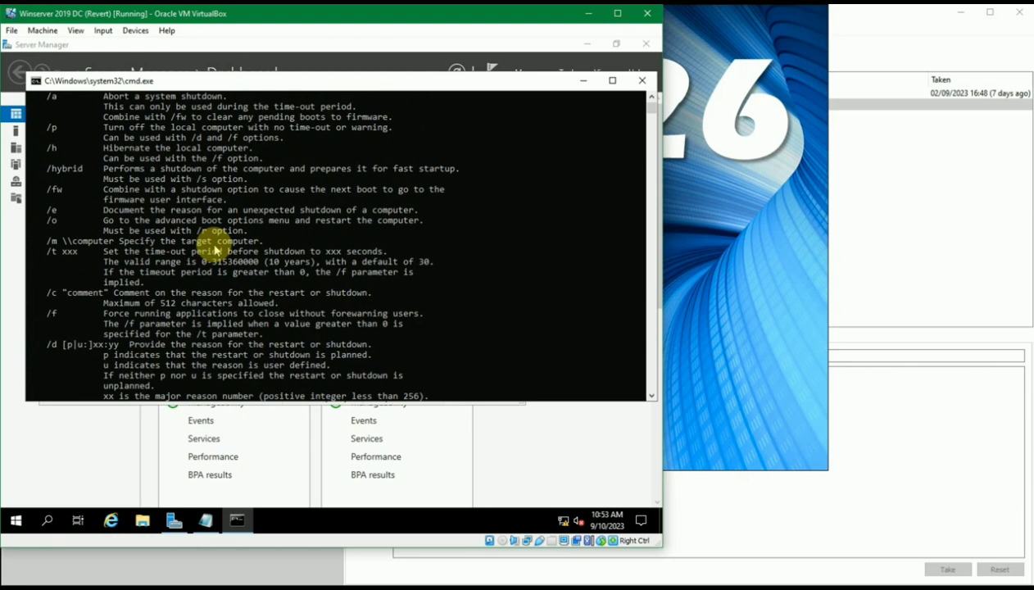
{"action": "scroll", "coordinate": [215, 249], "scroll_direction": "up", "scroll_amount": 5}
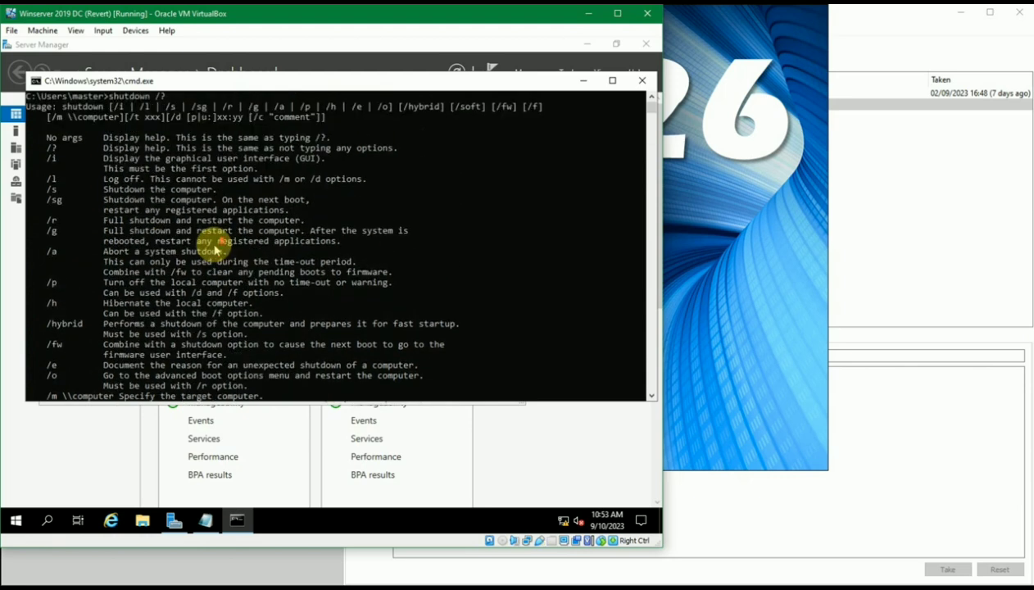
{"action": "scroll", "coordinate": [215, 248], "scroll_direction": "down", "scroll_amount": 2}
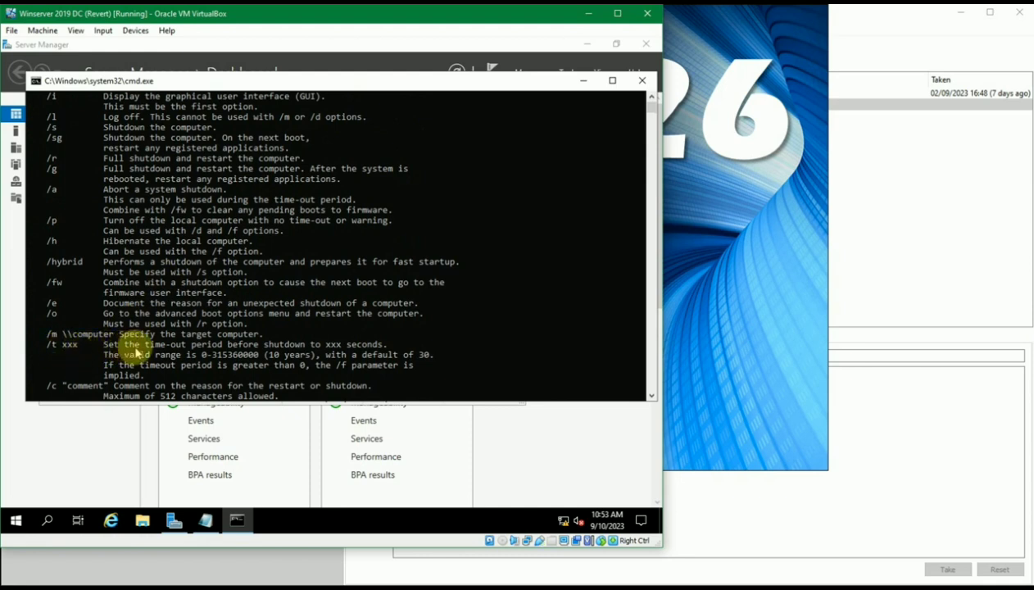
{"action": "scroll", "coordinate": [152, 348], "scroll_direction": "down", "scroll_amount": 6}
{"action": "scroll", "coordinate": [215, 392], "scroll_direction": "down", "scroll_amount": 8}
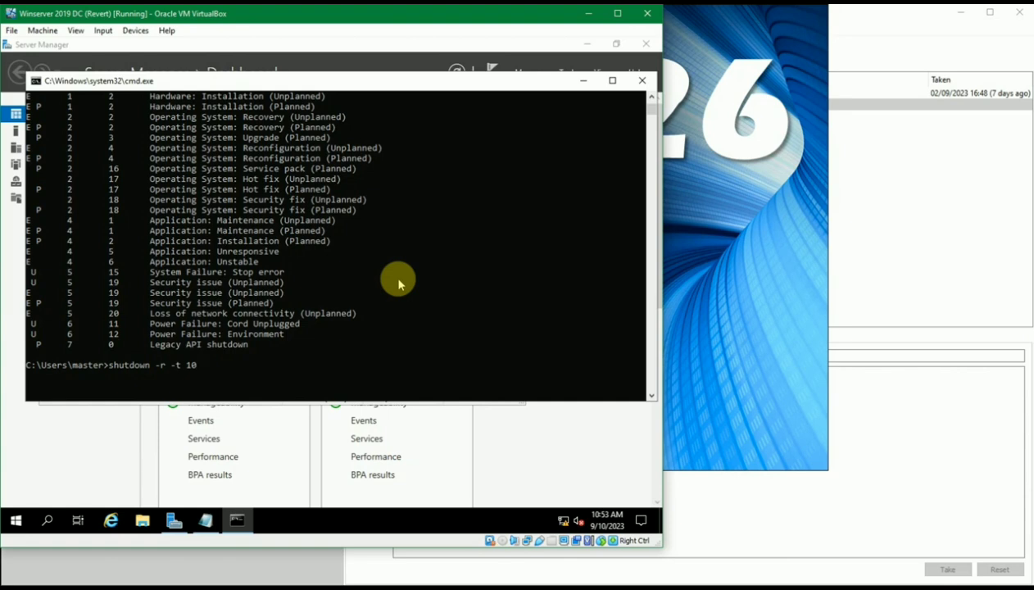
{"action": "key", "text": "BackSpace"}
{"action": "key", "text": "BackSpace"}
{"action": "key", "text": "BackSpace"}
{"action": "key", "text": "BackSpace"}
{"action": "key", "text": "BackSpace"}
{"action": "key", "text": "BackSpace"}
{"action": "key", "text": "BackSpace"}
{"action": "key", "text": "BackSpace"}
{"action": "key", "text": "BackSpace"}
{"action": "key", "text": "BackSpace"}
{"action": "key", "text": "BackSpace"}
{"action": "key", "text": "BackSpace"}
{"action": "key", "text": "BackSpace"}
{"action": "key", "text": "BackSpace"}
{"action": "key", "text": "BackSpace"}
{"action": "key", "text": "BackSpace"}
Write 'shutdown /r -t 10' in a new Notepad file and save it to the Desktop as restart.txt
{"action": "left_click", "coordinate": [205, 519]}
{"action": "type", "text": "shutdown "}
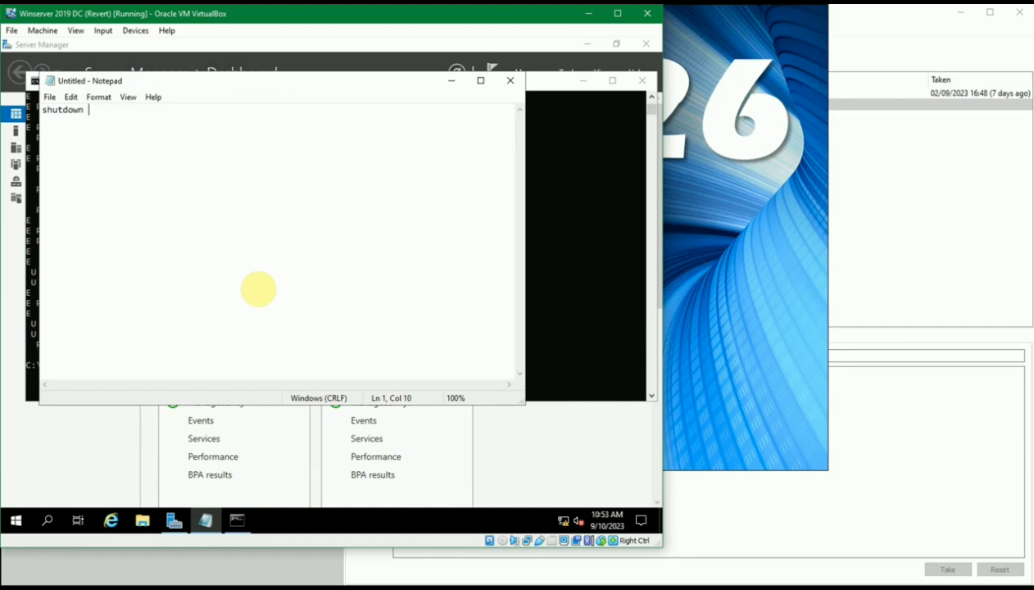
{"action": "type", "text": "/"}
{"action": "type", "text": "r -t"}
{"action": "type", "text": " 10"}
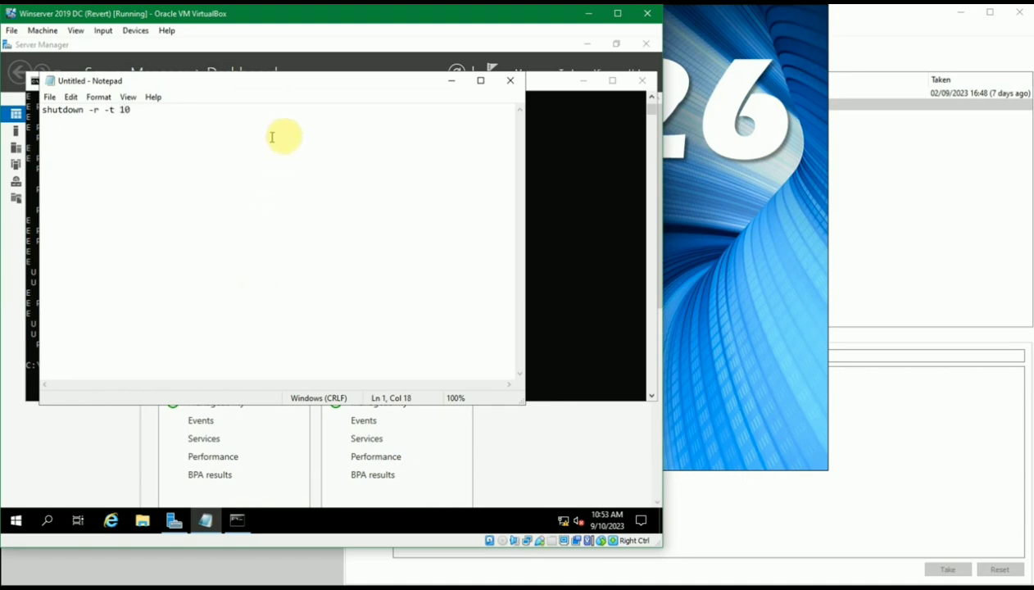
{"action": "key", "text": "ctrl+s"}
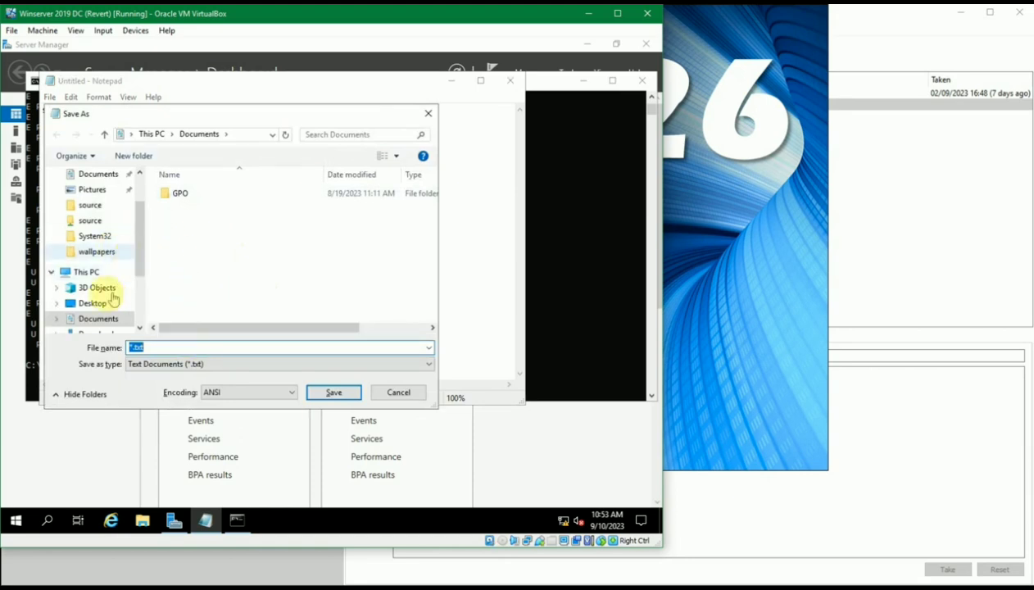
{"action": "left_click", "coordinate": [93, 304]}
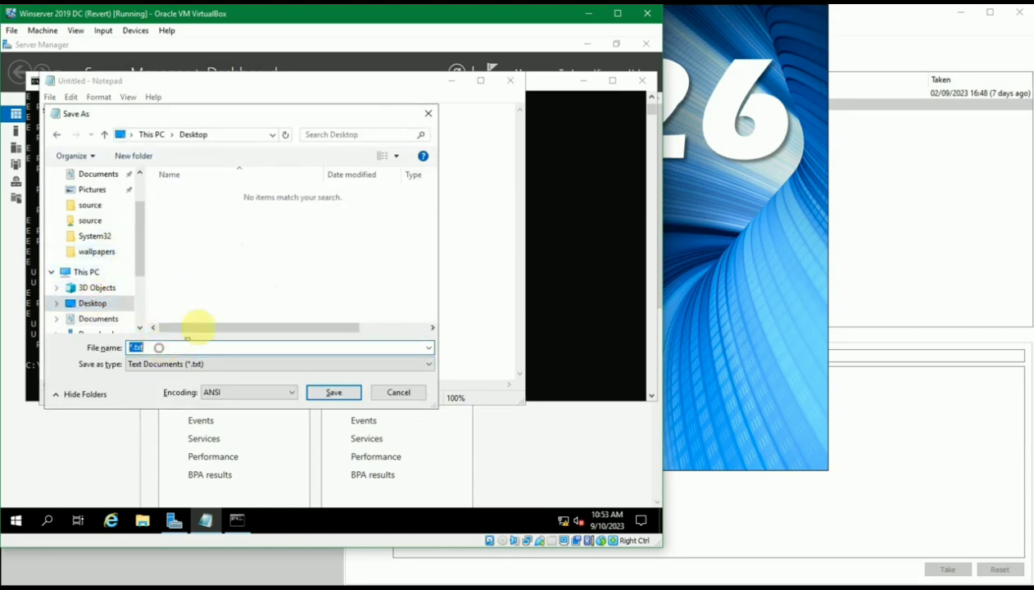
{"action": "key", "text": "Home"}
{"action": "type", "text": "restart"}
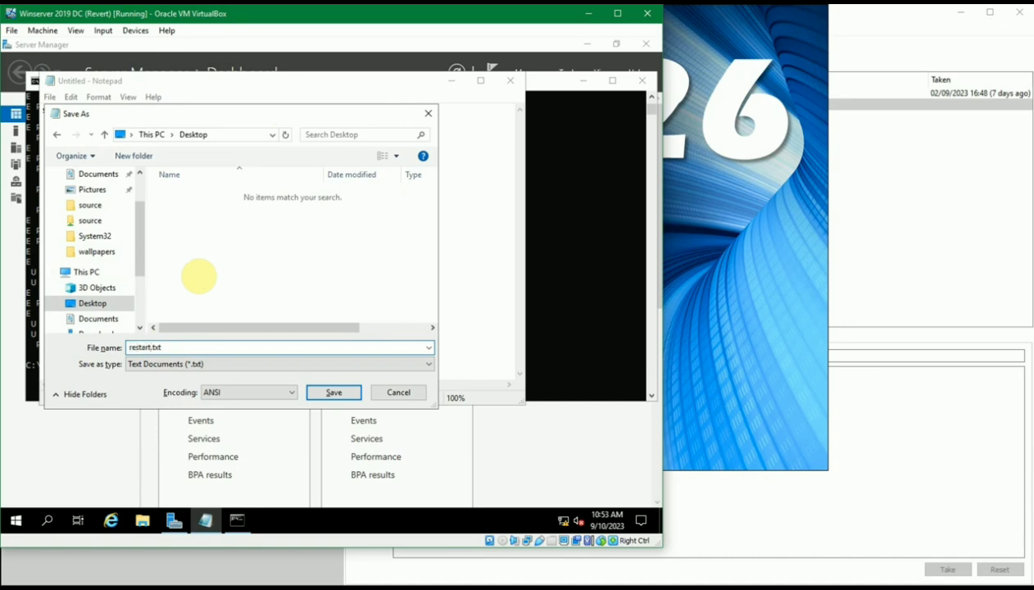
{"action": "left_click", "coordinate": [332, 394]}
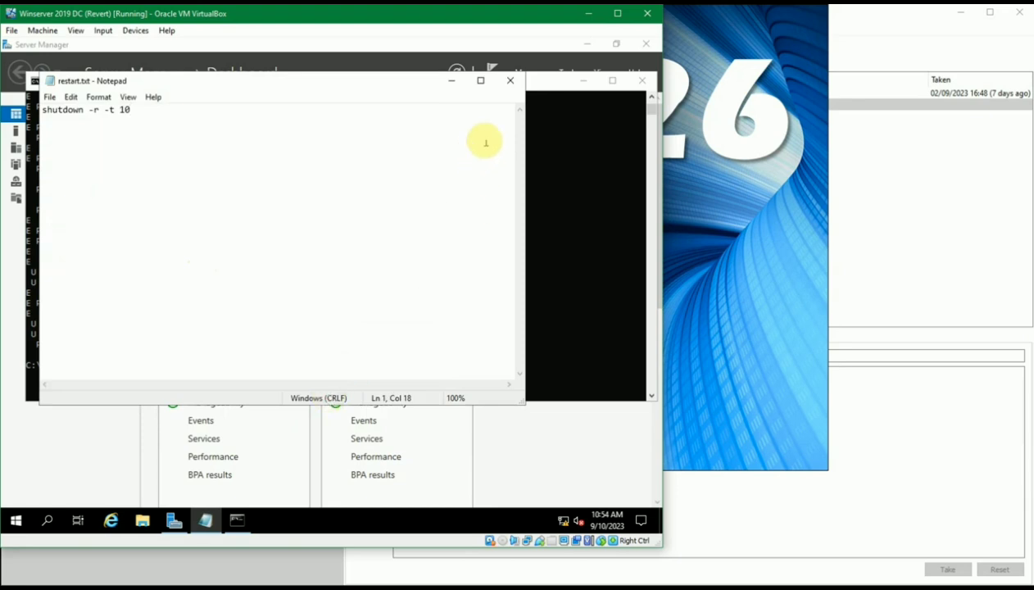
Close Notepad and Command Prompt, and minimise Server Manager to show the desktop
{"action": "left_click", "coordinate": [510, 83]}
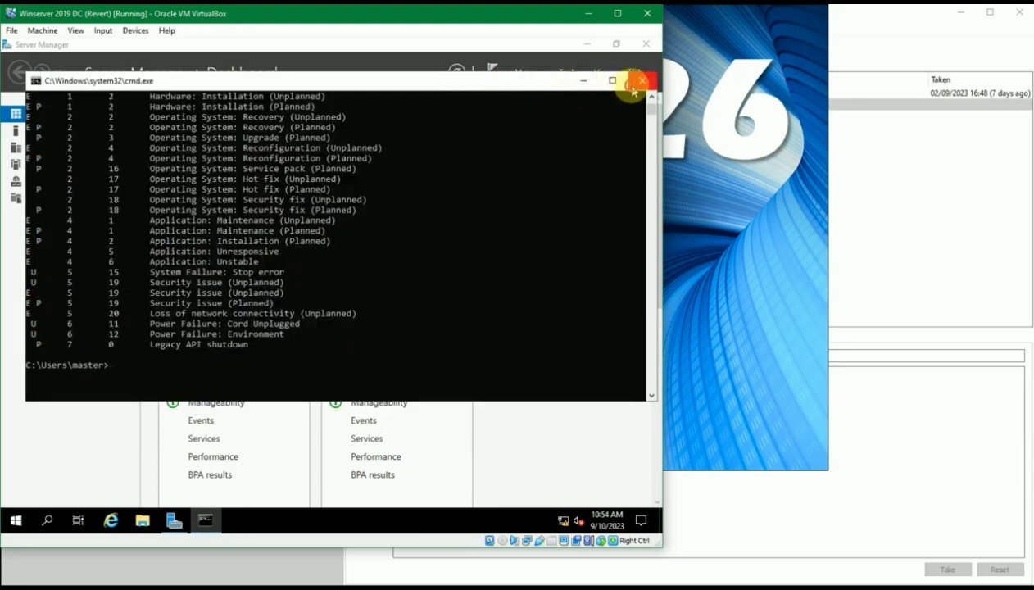
{"action": "left_click", "coordinate": [639, 81]}
{"action": "left_click", "coordinate": [588, 43]}
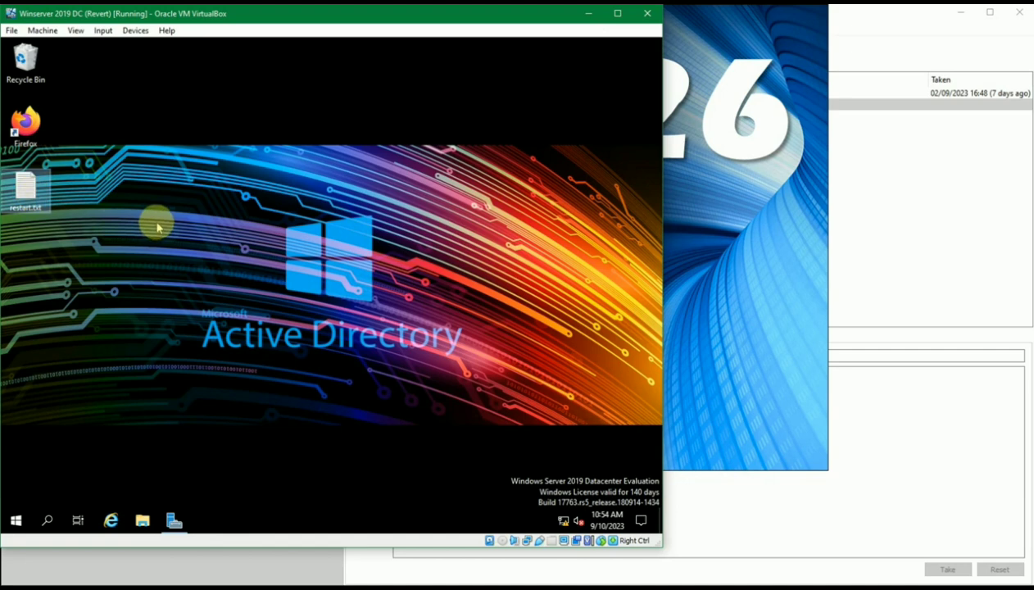
Rename restart.txt to restart.bat and accept the extension-change warning
{"action": "key", "text": "F2"}
{"action": "left_click", "coordinate": [73, 186]}
{"action": "key", "text": "F2"}
{"action": "key", "text": "End"}
{"action": "key", "text": "BackSpace"}
{"action": "key", "text": "BackSpace"}
{"action": "key", "text": "BackSpace"}
{"action": "type", "text": "bat"}
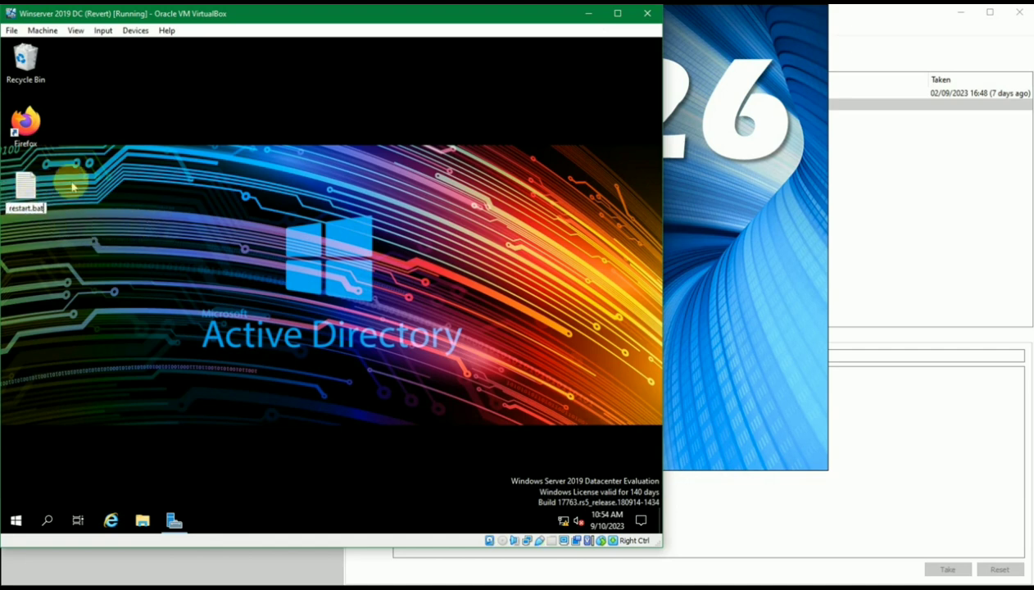
{"action": "key", "text": "Return"}
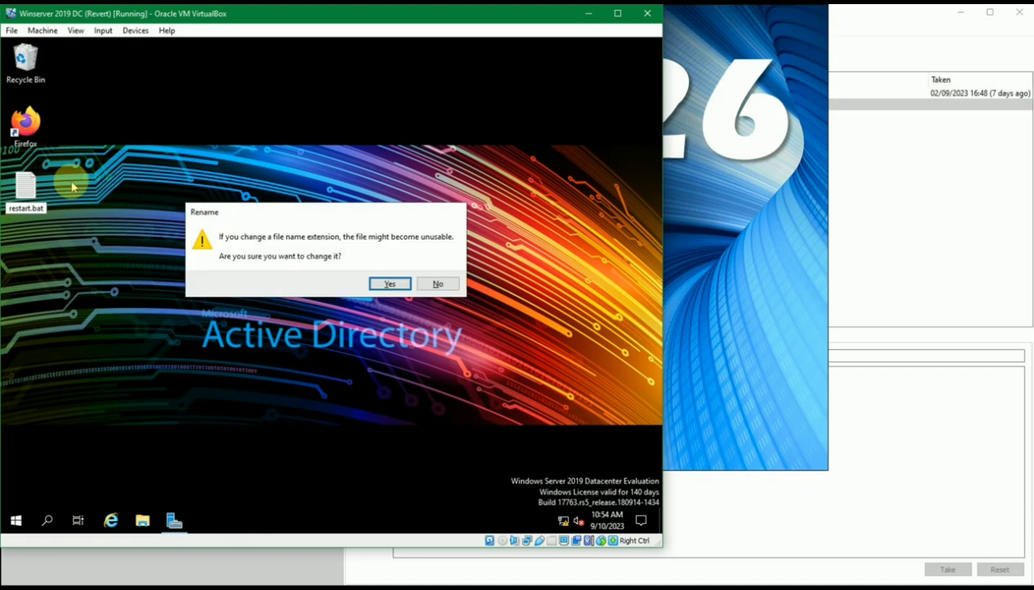
{"action": "left_click", "coordinate": [389, 285]}
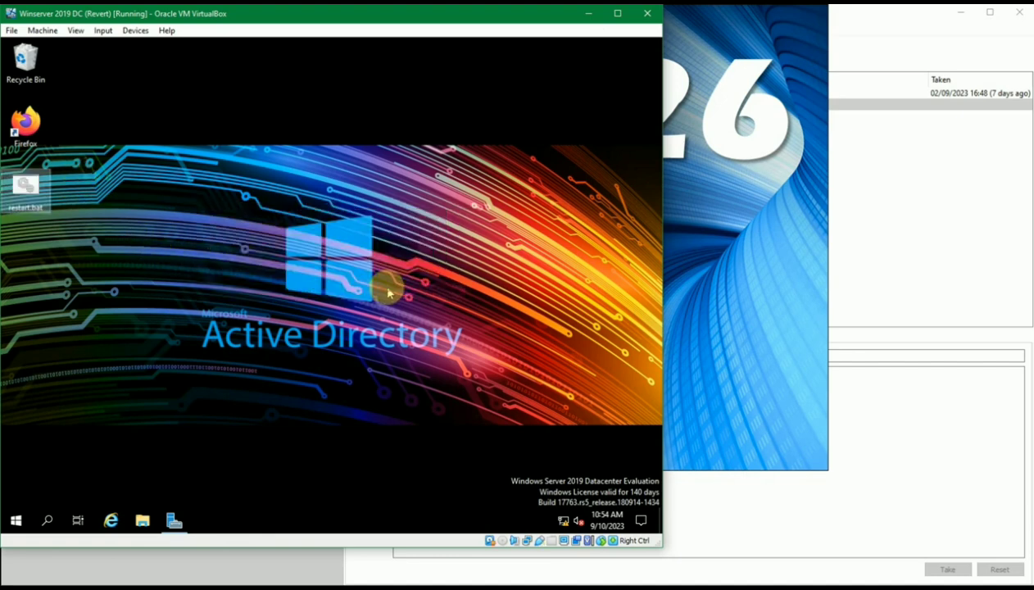
Select restart.bat on the desktop, briefly opening and closing the Start menu
{"action": "left_click", "coordinate": [27, 205]}
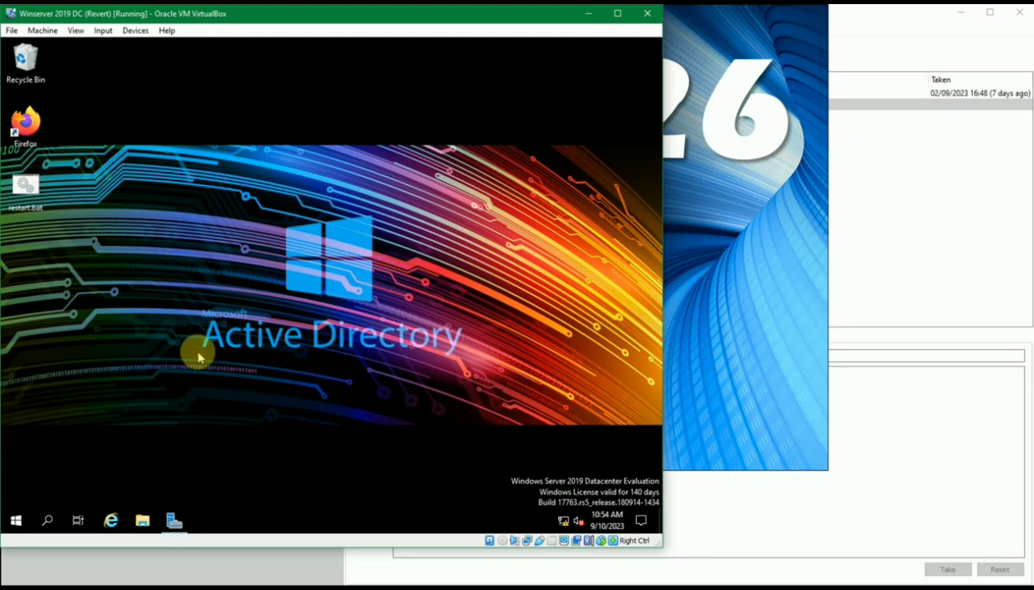
{"action": "left_click", "coordinate": [16, 519]}
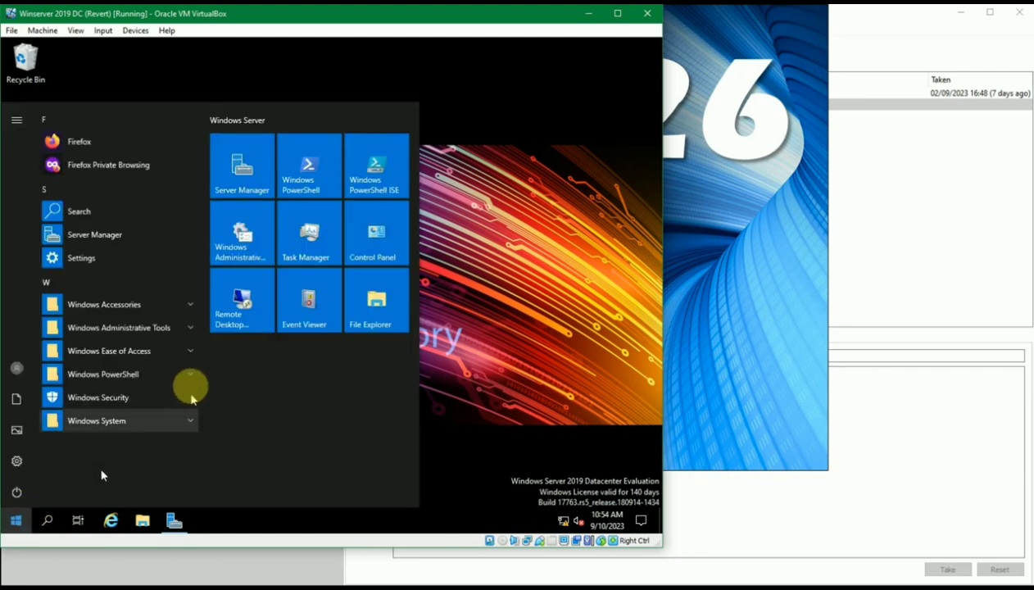
{"action": "left_click", "coordinate": [455, 275]}
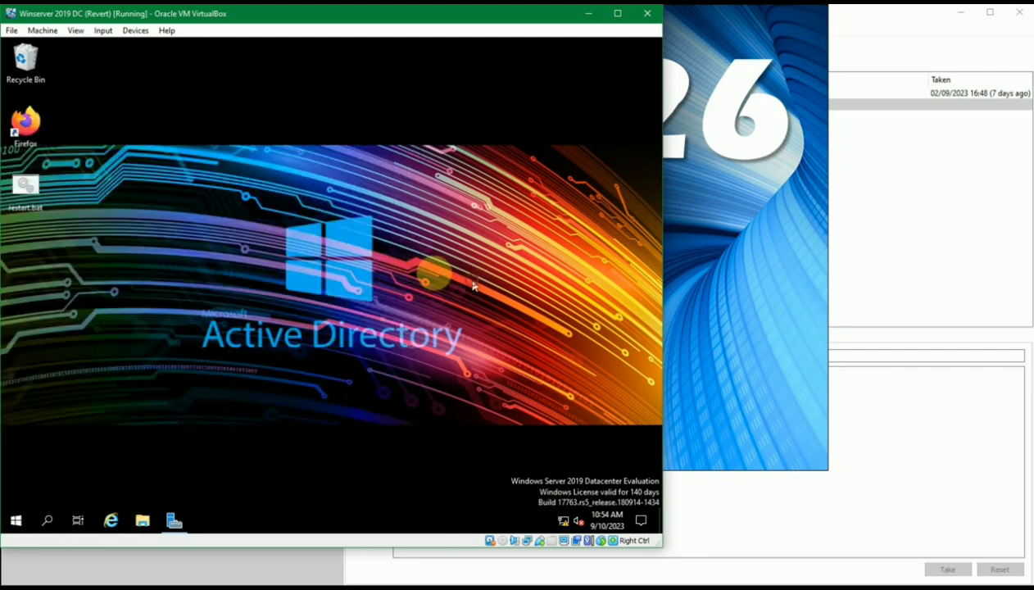
{"action": "left_click", "coordinate": [25, 207]}
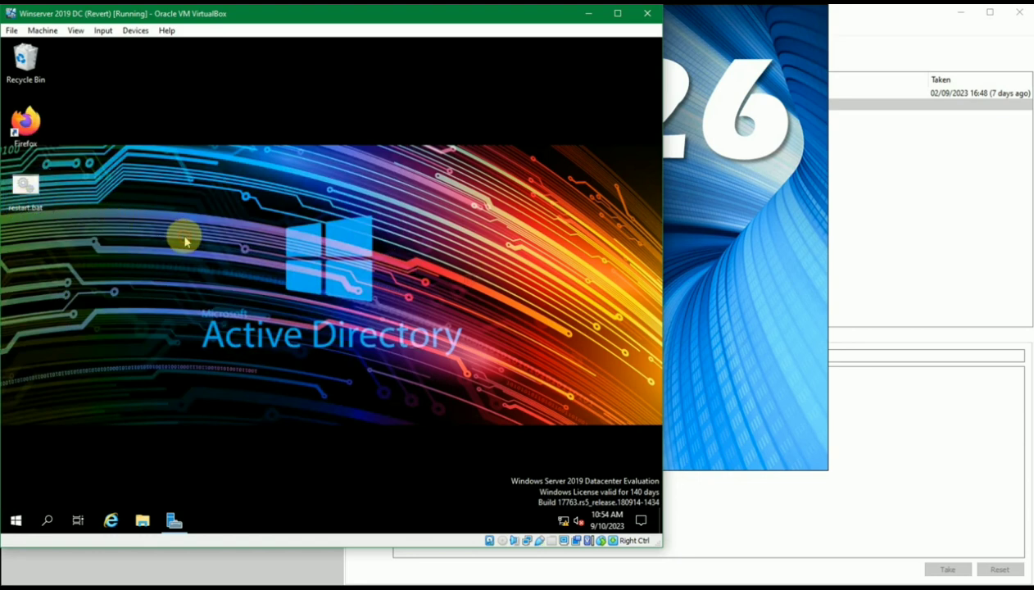
Launch Task Scheduler from a Start menu search for 'task'
{"action": "key", "text": "super"}
{"action": "type", "text": "task"}
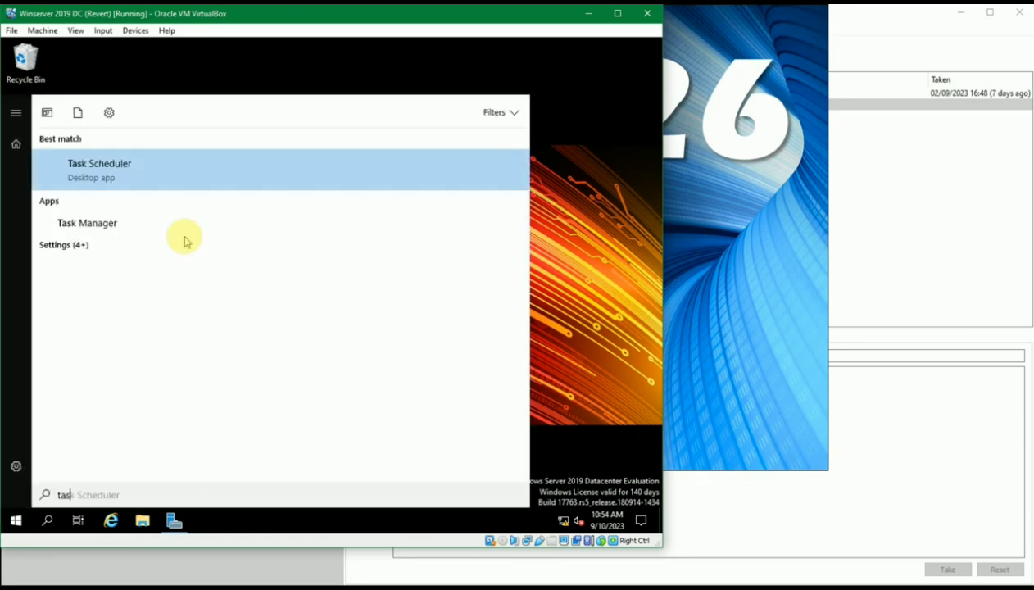
{"action": "key", "text": "Return"}
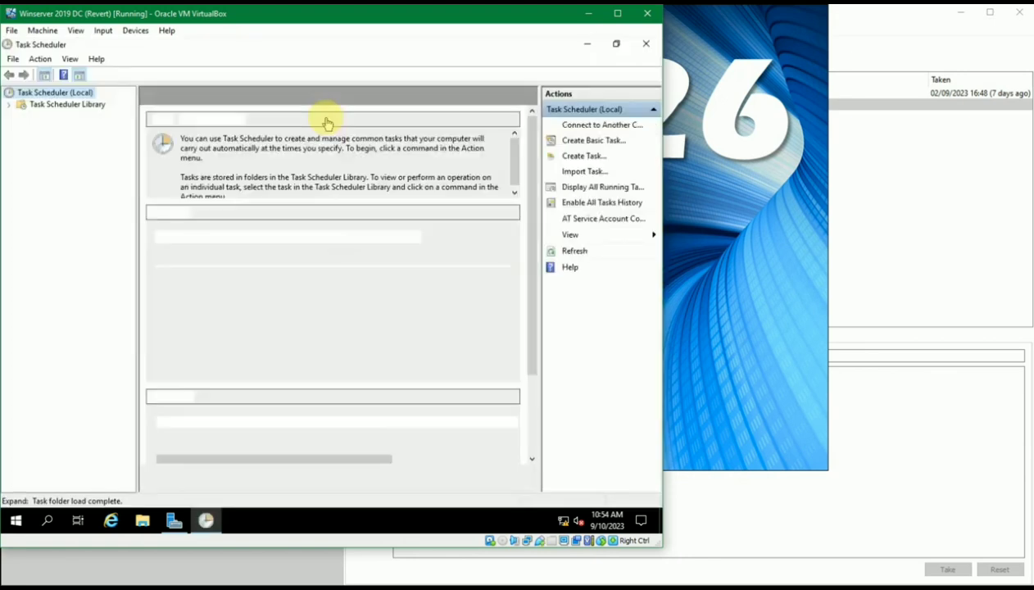
Show the Admin folder under Task Scheduler Library with a wider Name column
{"action": "left_click", "coordinate": [9, 104]}
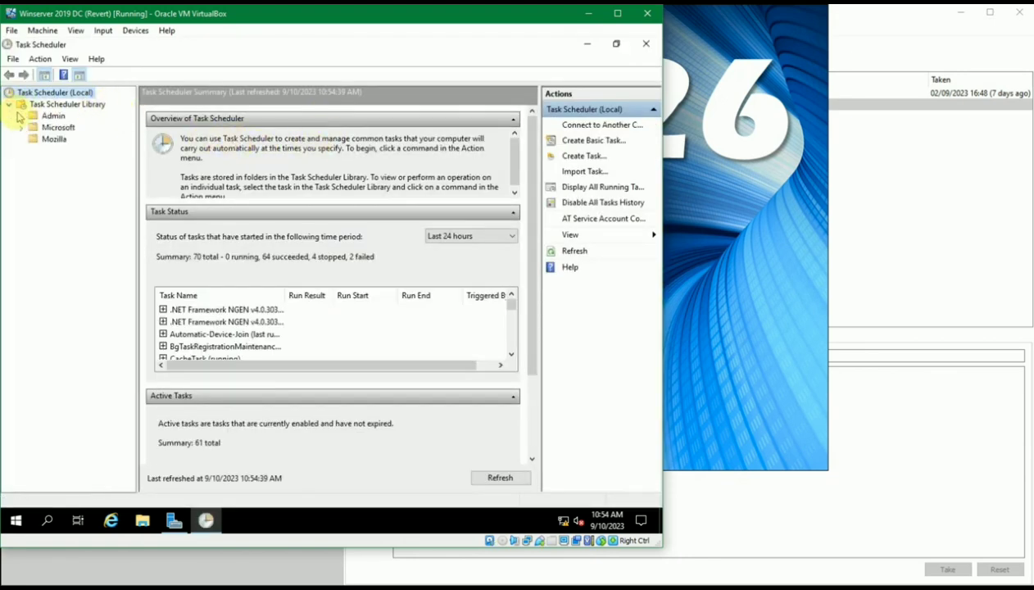
{"action": "left_click", "coordinate": [46, 117]}
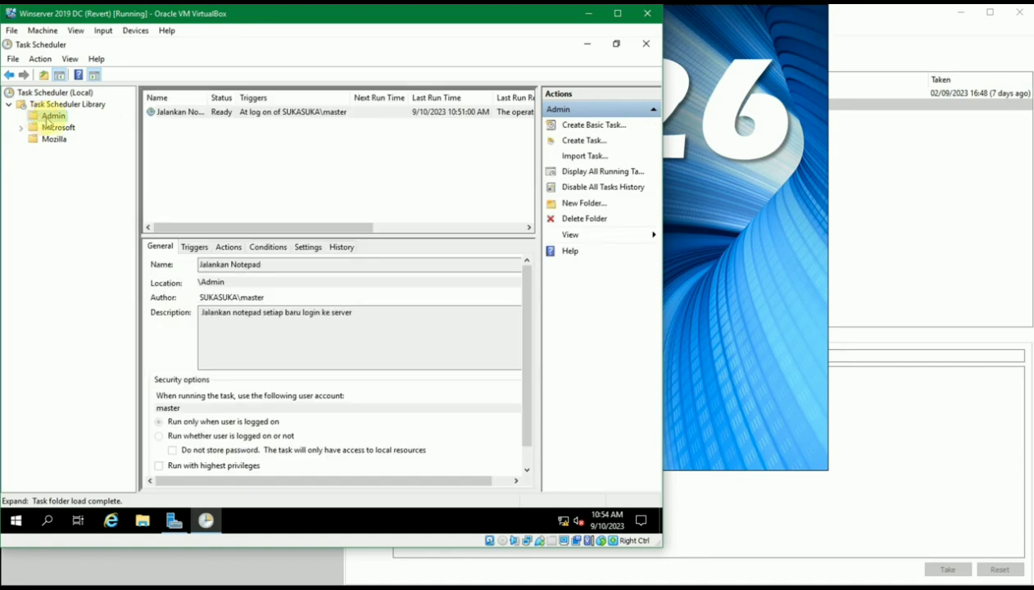
{"action": "left_click", "coordinate": [184, 139]}
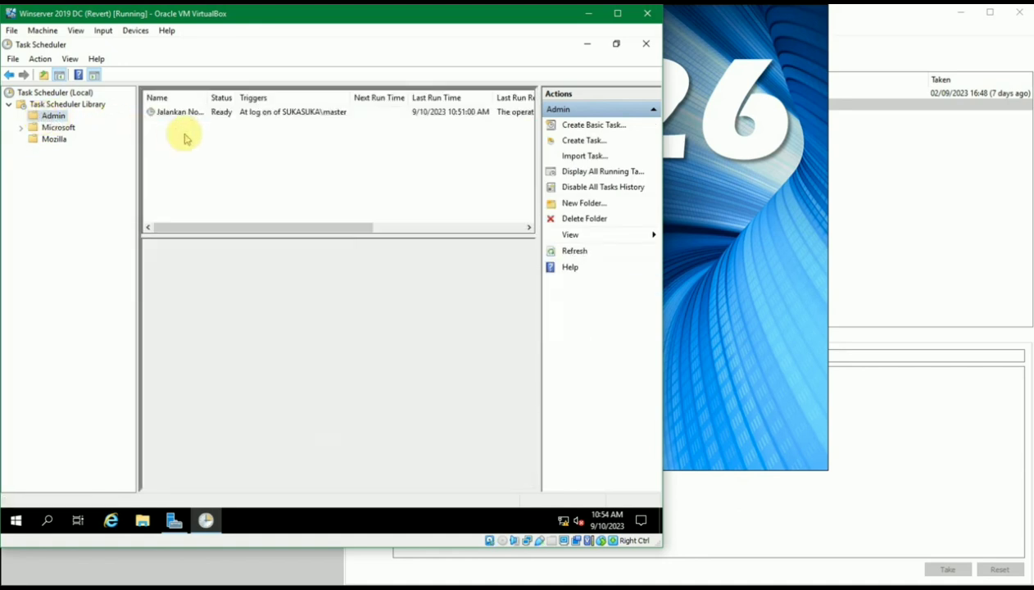
{"action": "left_click_drag", "start_coordinate": [208, 96], "coordinate": [215, 95]}
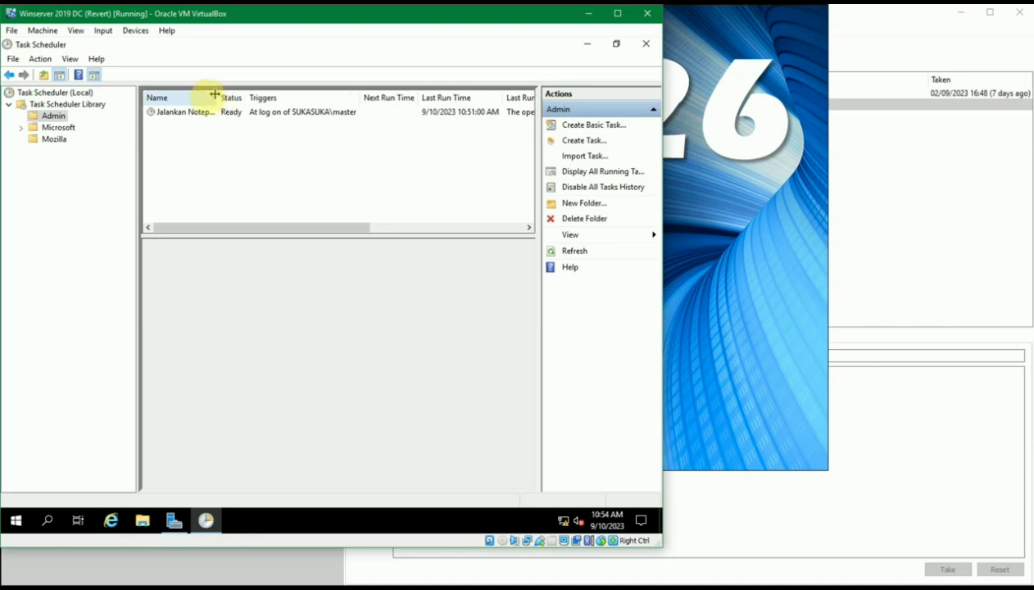
{"action": "right_click", "coordinate": [172, 140]}
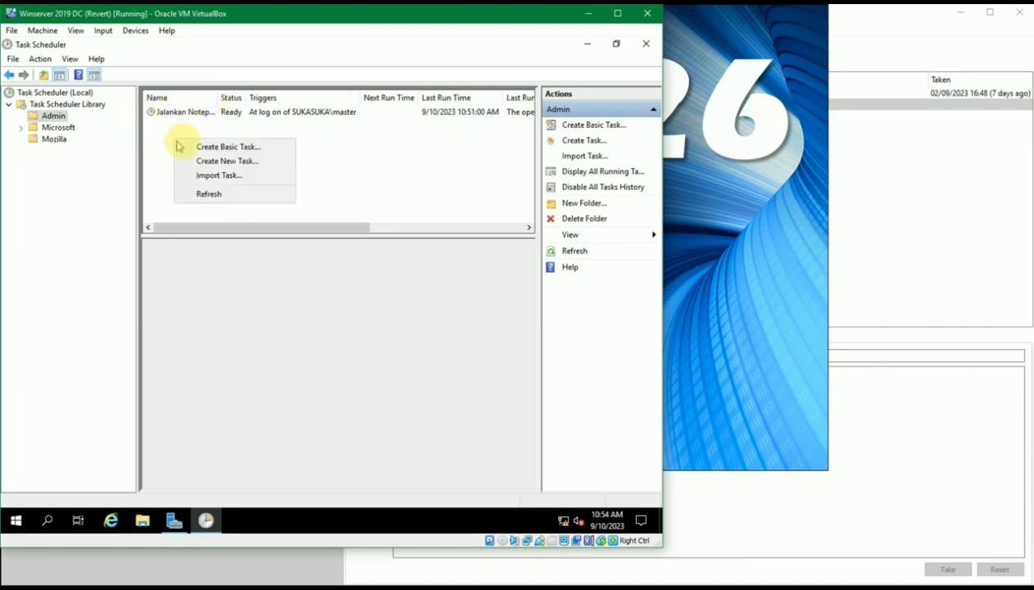
{"action": "left_click", "coordinate": [386, 156]}
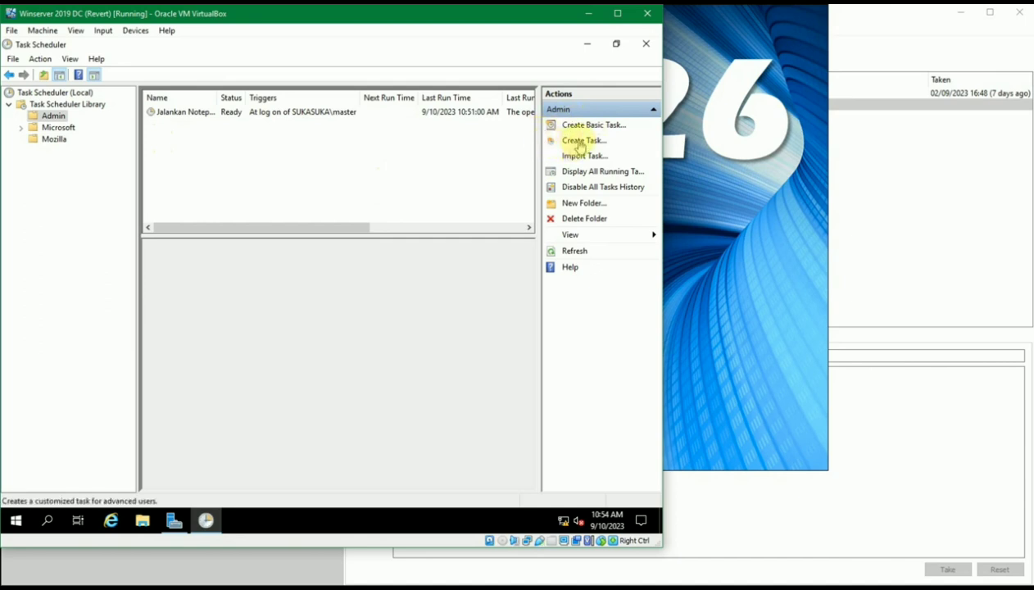
Create a new task in Admin named 'Restart Server'
{"action": "left_click", "coordinate": [578, 142]}
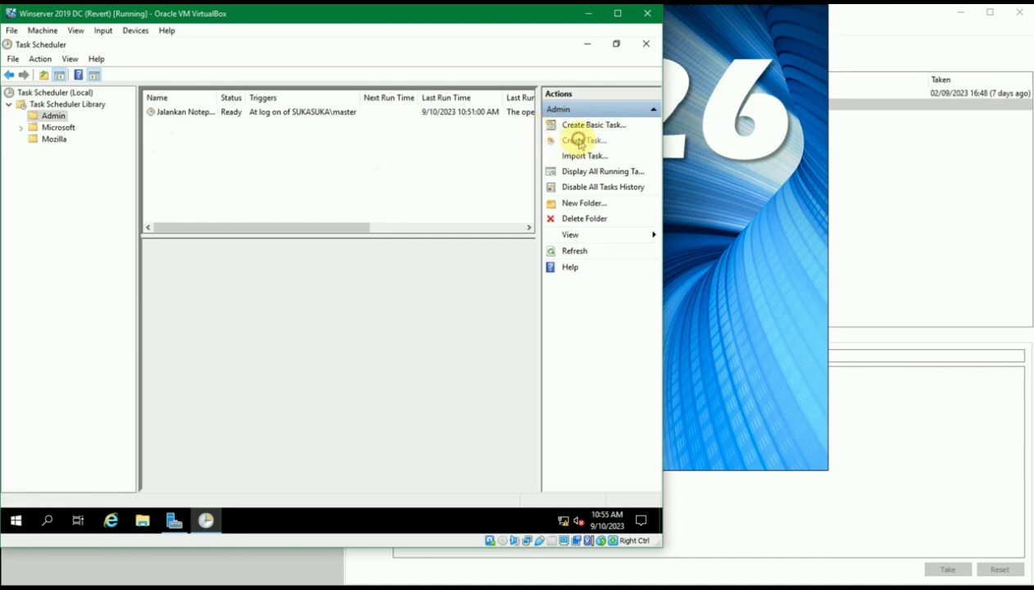
{"action": "left_click_drag", "start_coordinate": [272, 123], "coordinate": [250, 123]}
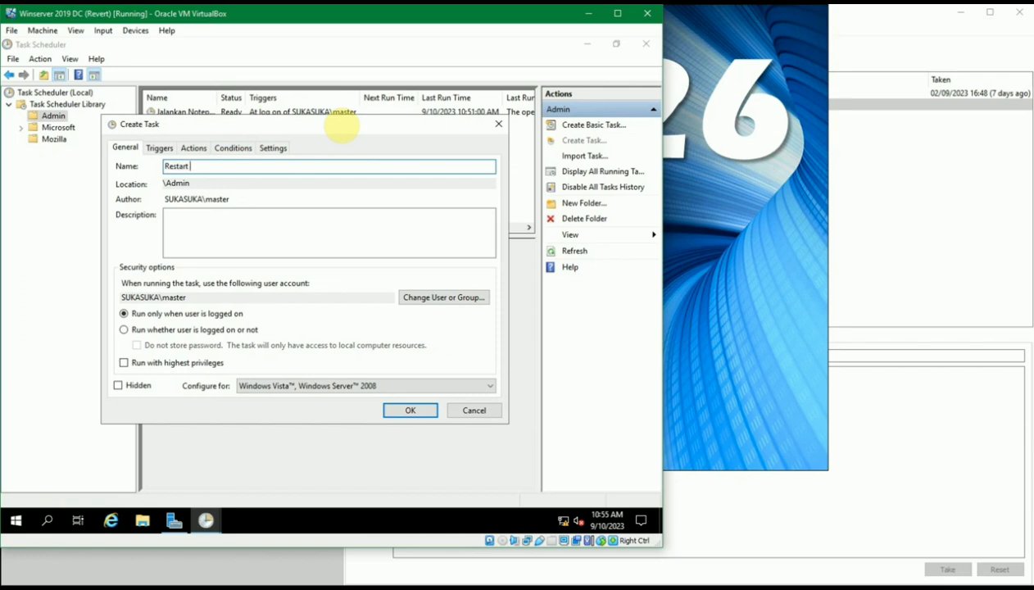
{"action": "type", "text": "Restart Server"}
{"action": "left_click", "coordinate": [286, 225]}
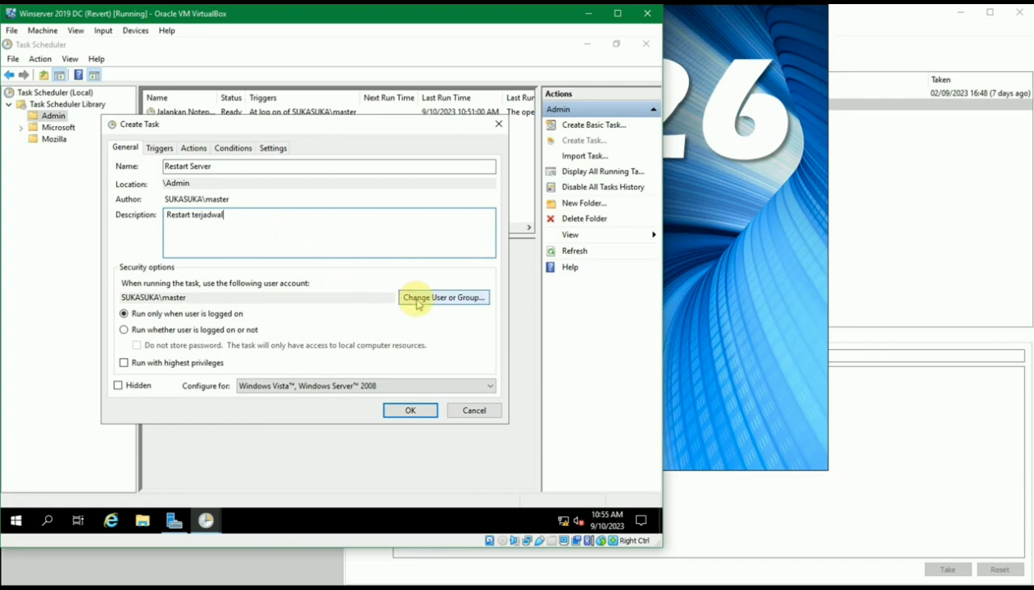
Set the task to run as Administrators with highest privileges
{"action": "left_click", "coordinate": [417, 299]}
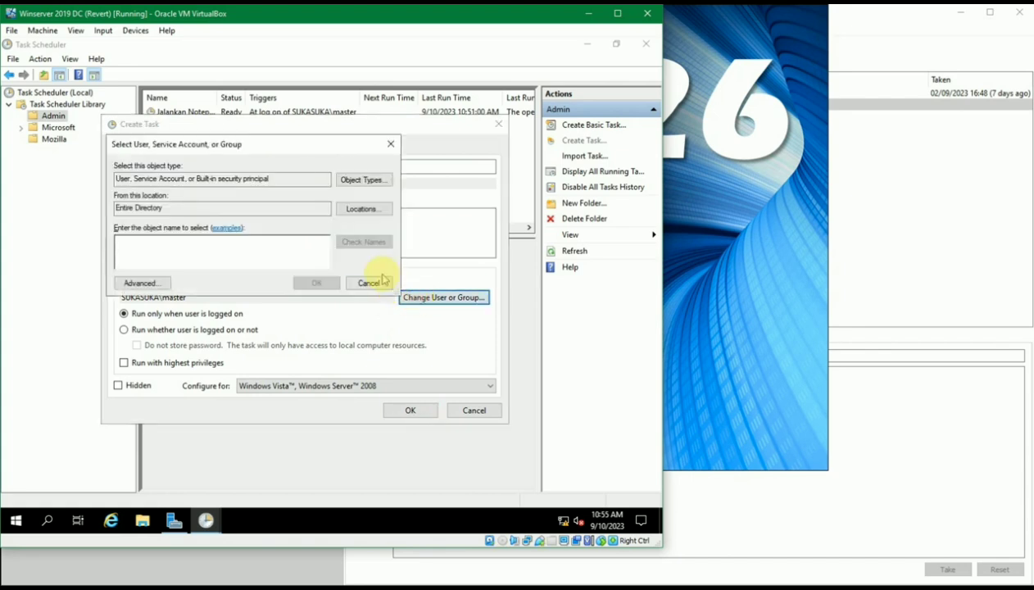
{"action": "left_click", "coordinate": [285, 148]}
{"action": "left_click_drag", "start_coordinate": [290, 155], "coordinate": [309, 168]}
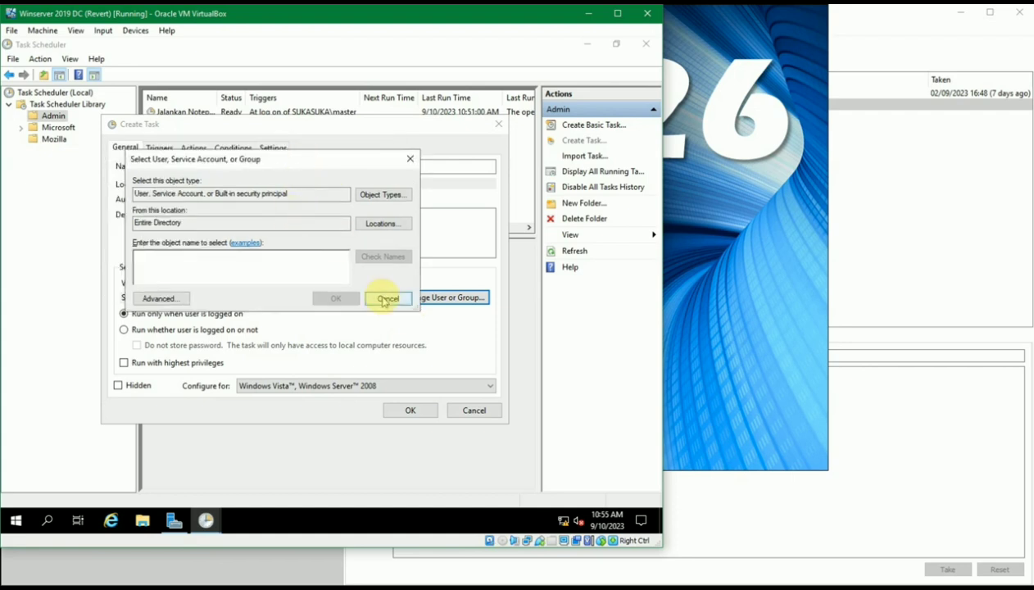
{"action": "left_click", "coordinate": [304, 266]}
{"action": "type", "text": "administrators"}
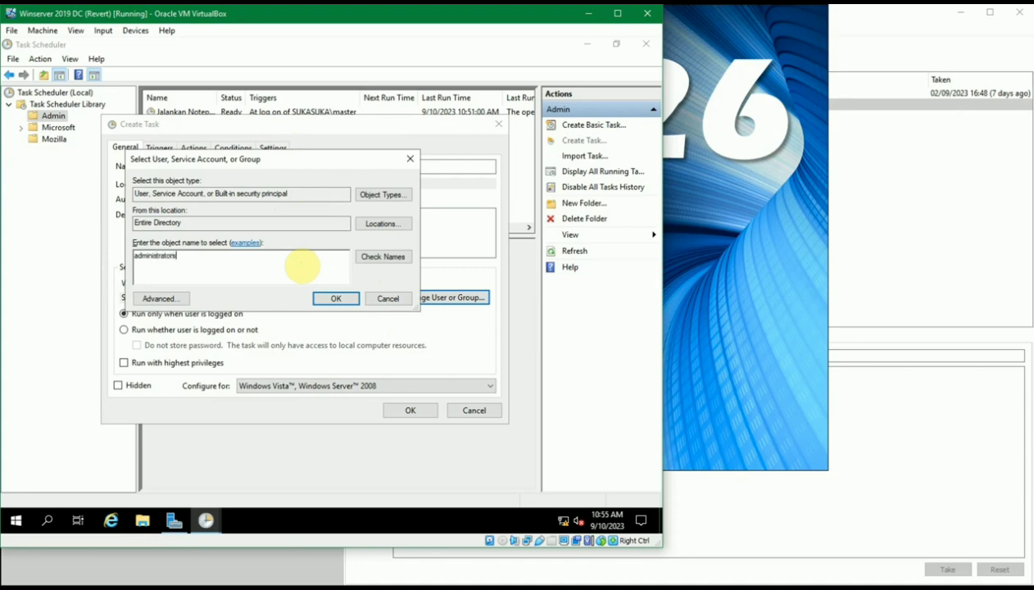
{"action": "key", "text": "alt+k"}
{"action": "left_click", "coordinate": [315, 302]}
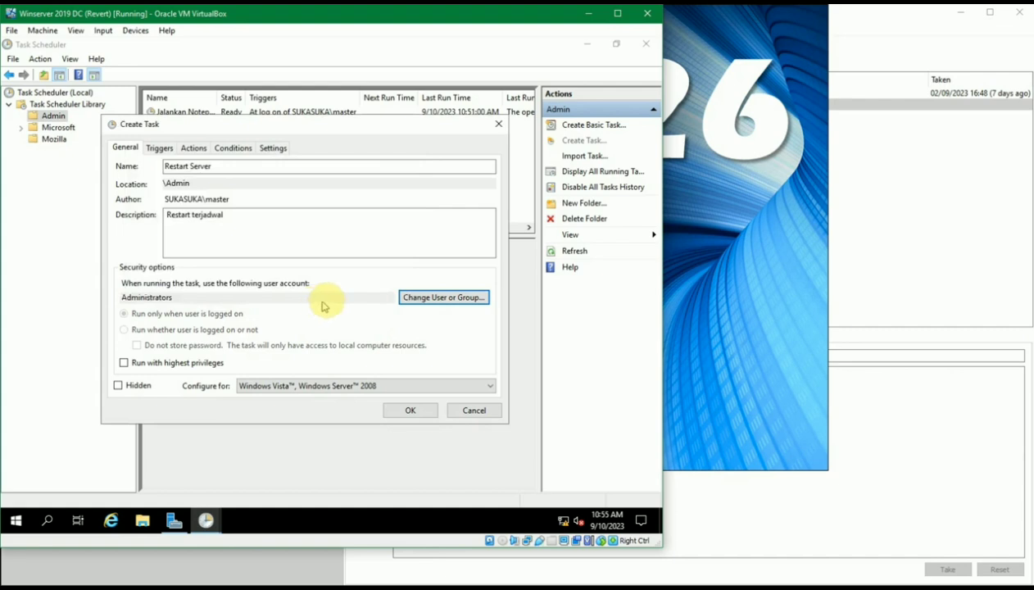
{"action": "left_click", "coordinate": [295, 240]}
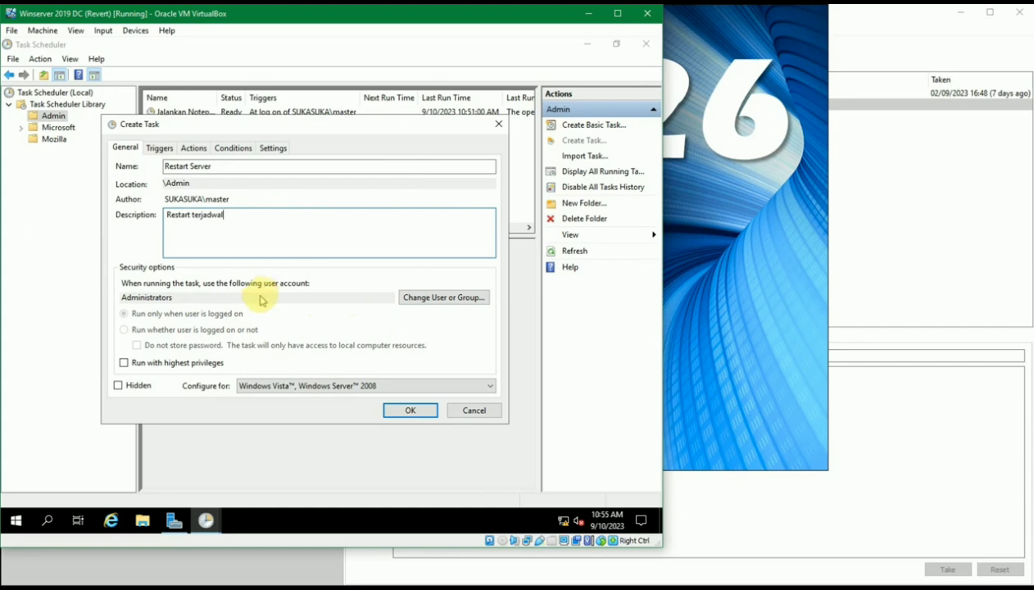
{"action": "left_click", "coordinate": [171, 365]}
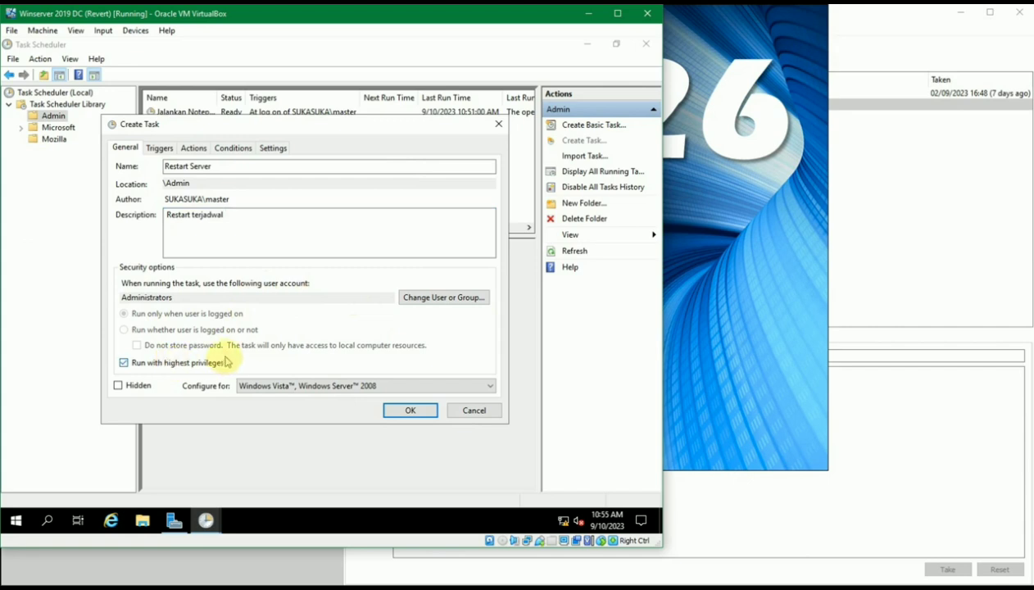
Start a new trigger from the Triggers tab
{"action": "left_click", "coordinate": [160, 147]}
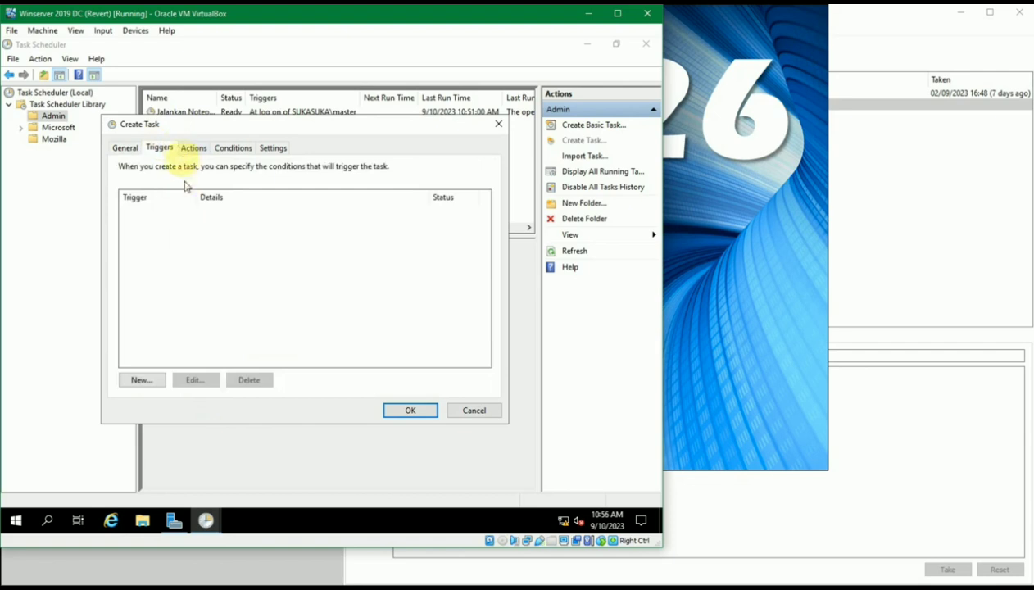
{"action": "left_click_drag", "start_coordinate": [183, 125], "coordinate": [187, 150]}
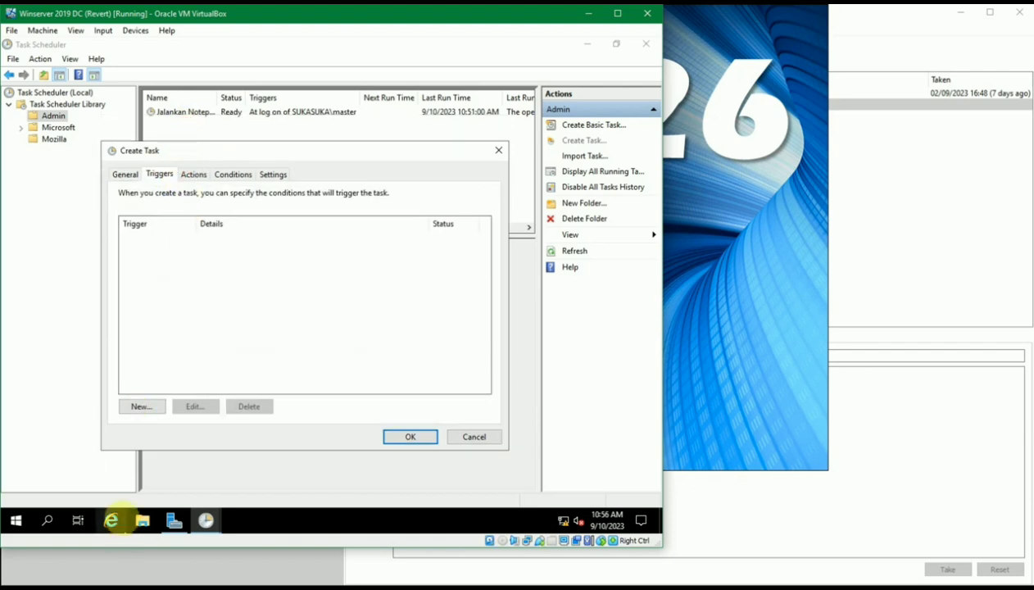
{"action": "left_click", "coordinate": [148, 408]}
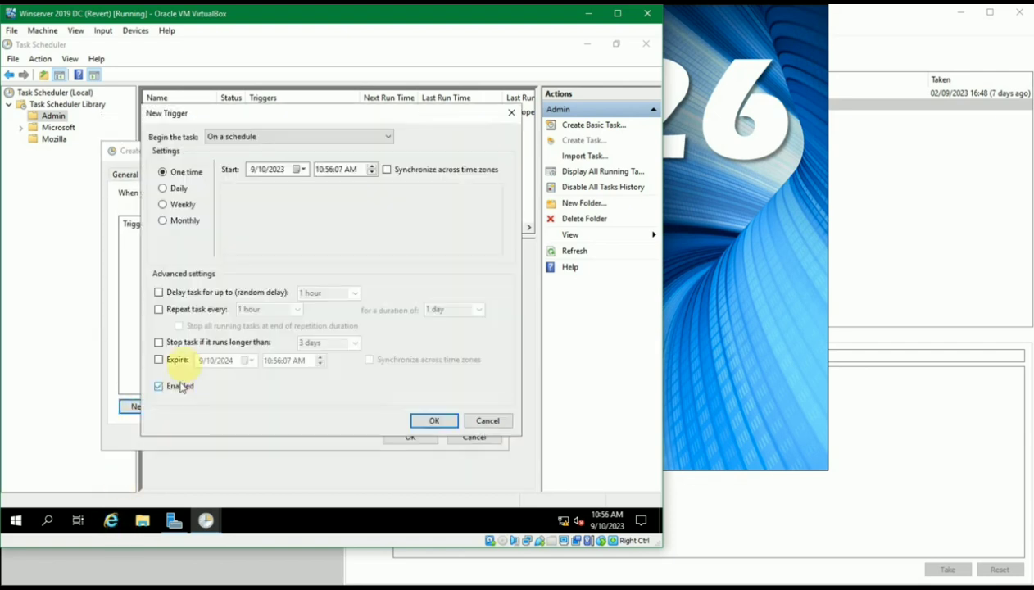
Choose Monthly recurrence for the trigger, keeping Begin the task On a schedule
{"action": "left_click_drag", "start_coordinate": [325, 108], "coordinate": [364, 133]}
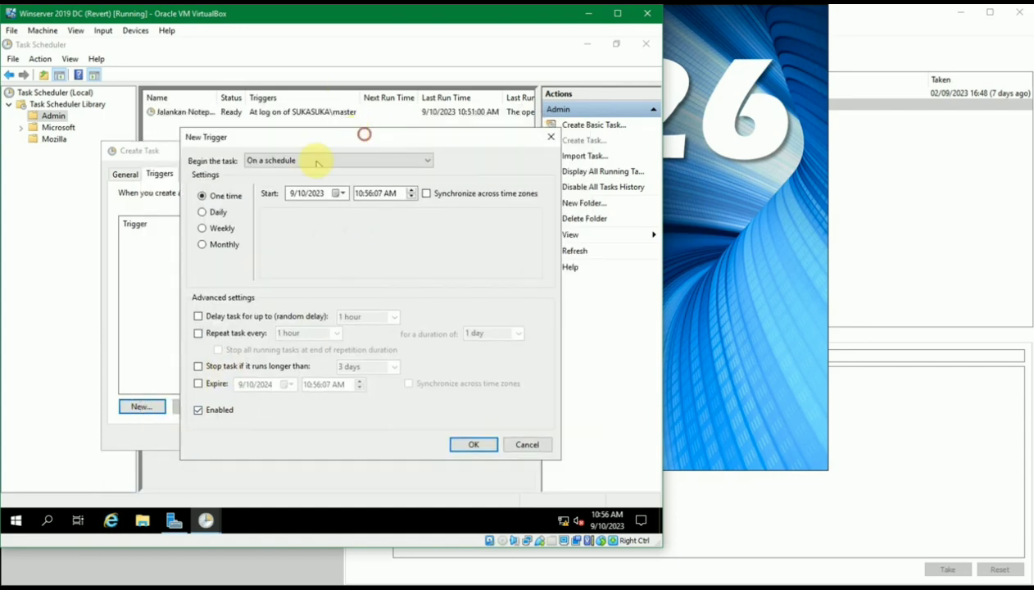
{"action": "left_click", "coordinate": [216, 212]}
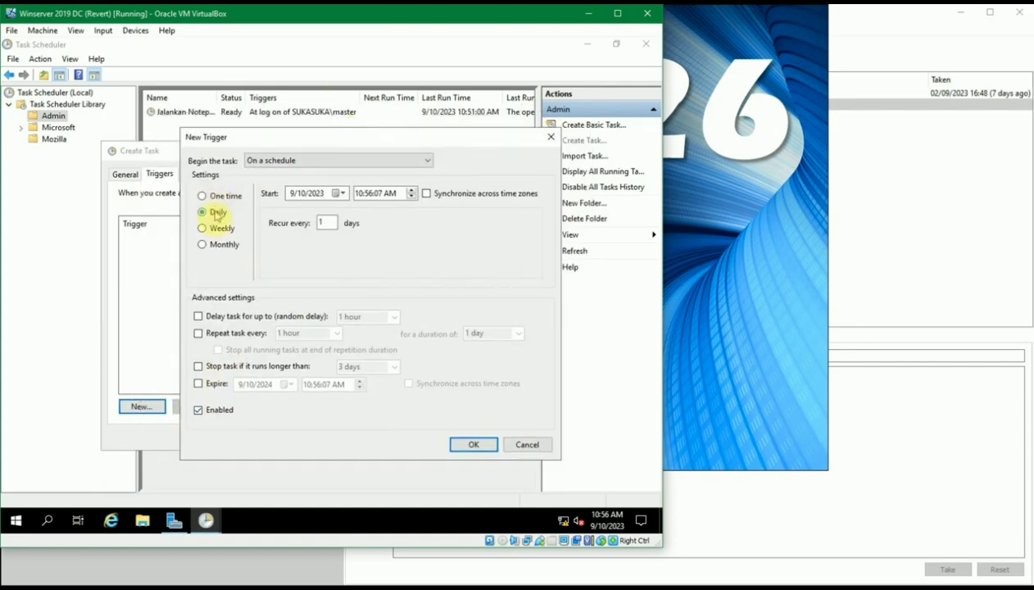
{"action": "left_click", "coordinate": [220, 230]}
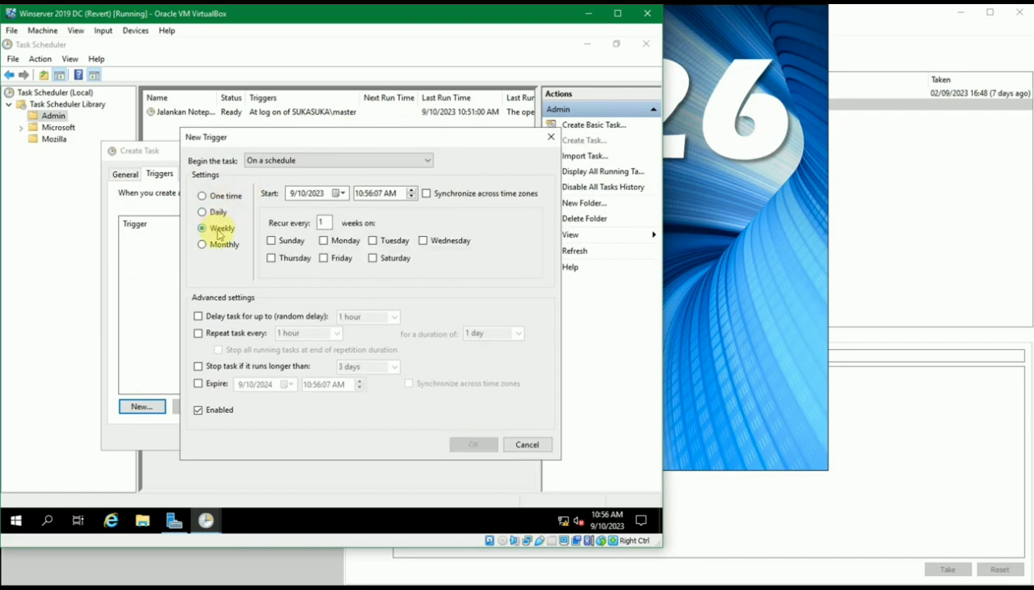
{"action": "left_click", "coordinate": [219, 244]}
{"action": "left_click", "coordinate": [327, 164]}
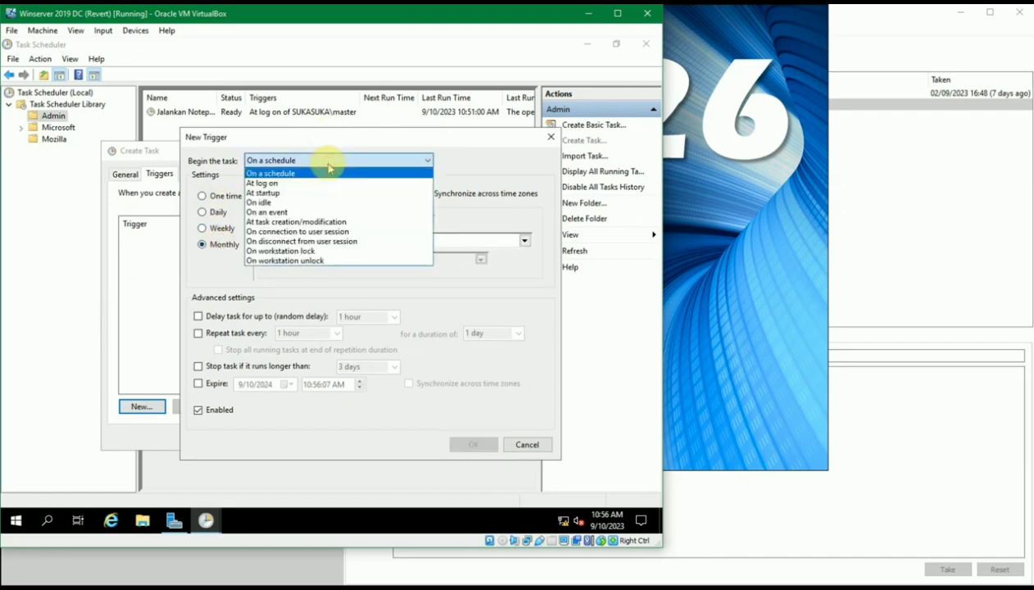
{"action": "left_click", "coordinate": [329, 167]}
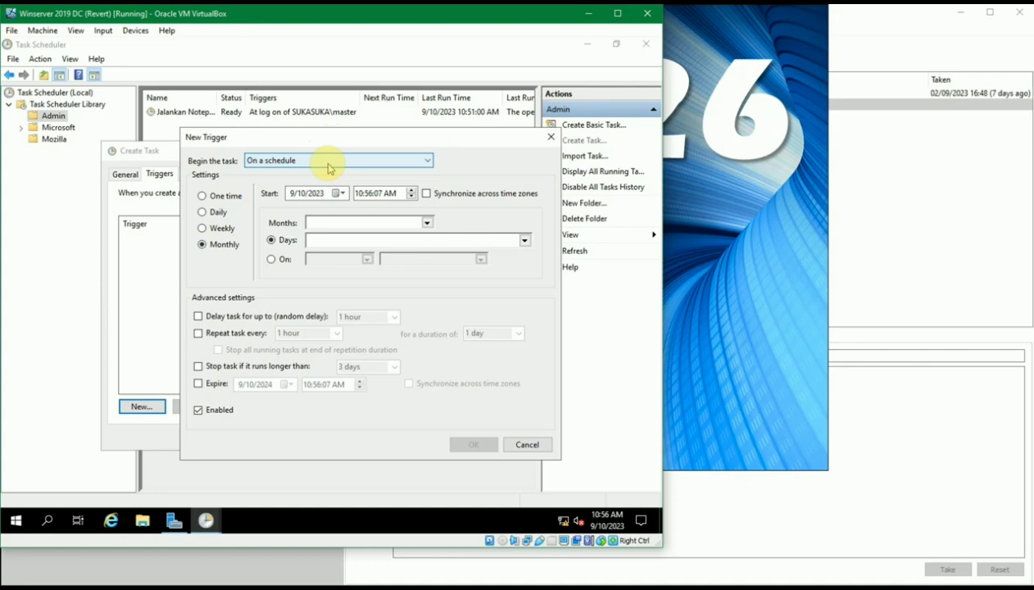
{"action": "left_click", "coordinate": [329, 167]}
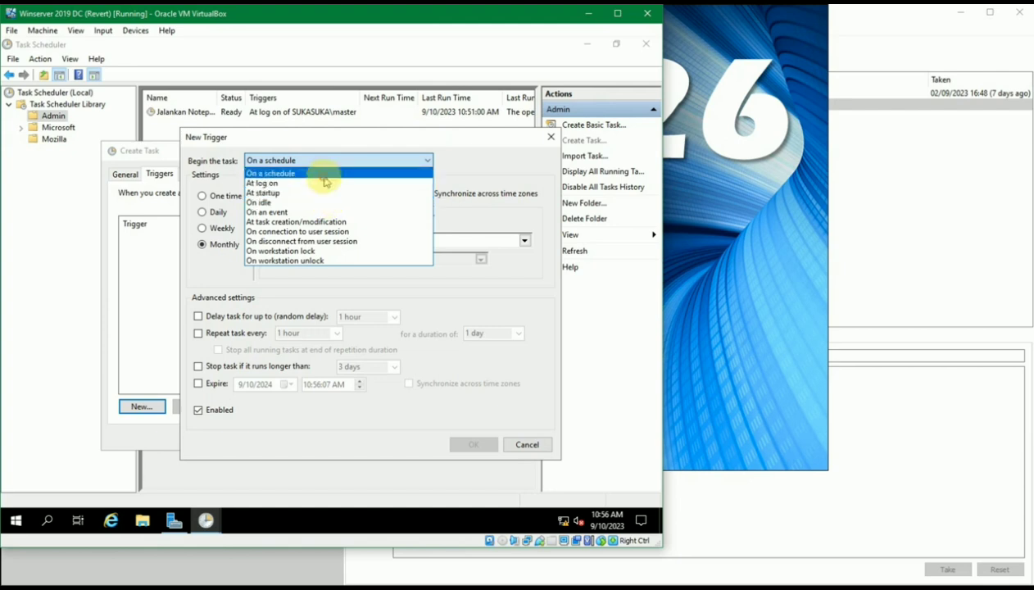
{"action": "left_click", "coordinate": [322, 175]}
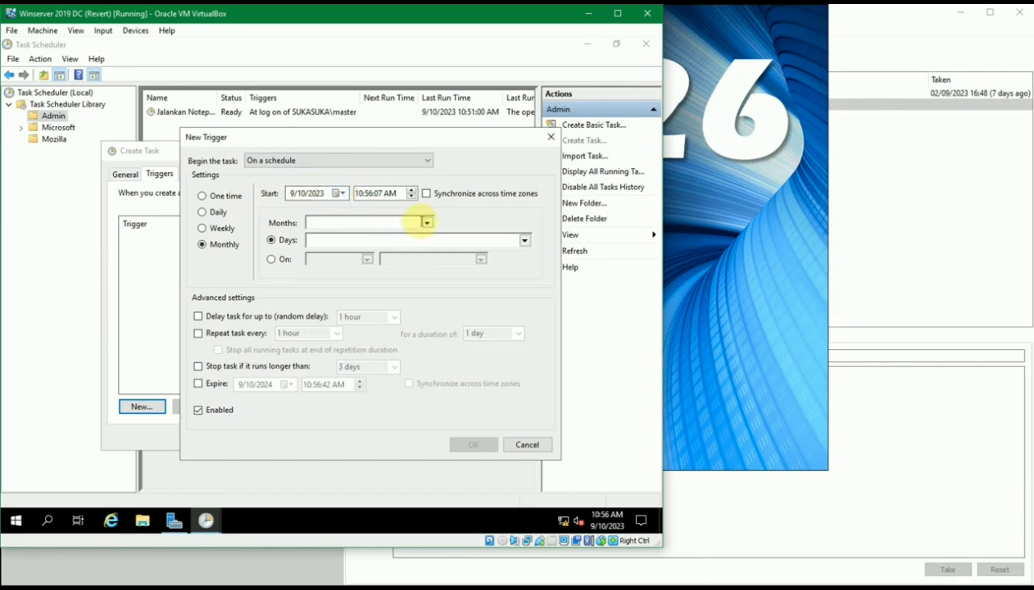
Select all twelve months and day 1 for the monthly trigger
{"action": "left_click", "coordinate": [423, 221]}
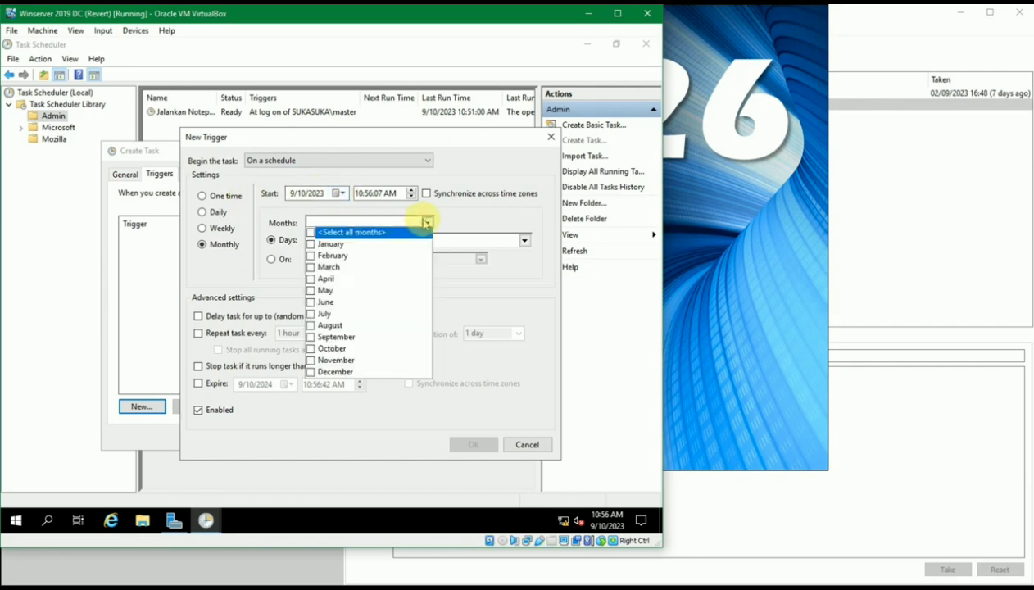
{"action": "left_click", "coordinate": [309, 232]}
{"action": "left_click", "coordinate": [426, 219]}
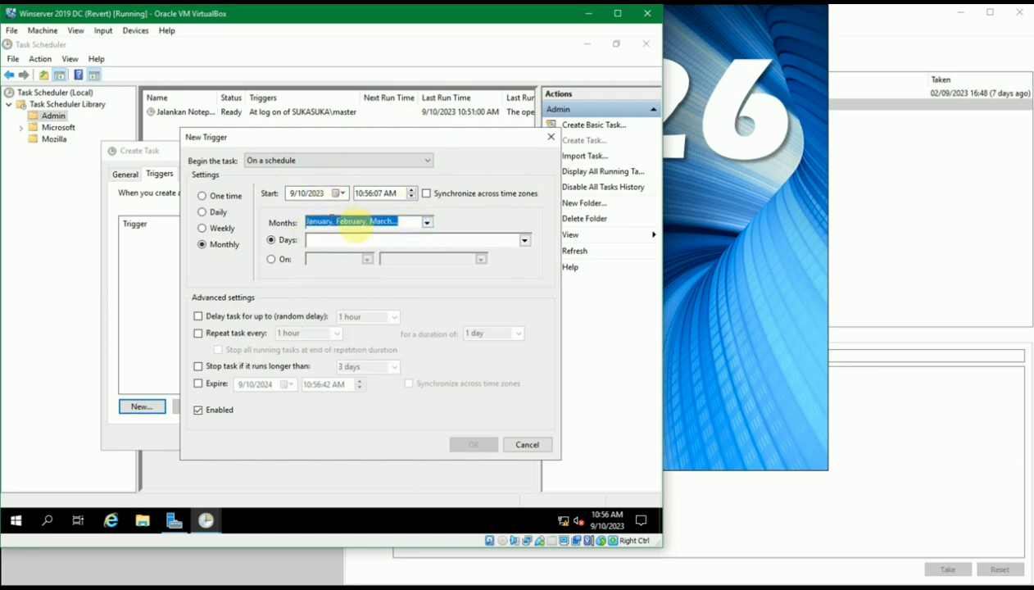
{"action": "left_click", "coordinate": [524, 239]}
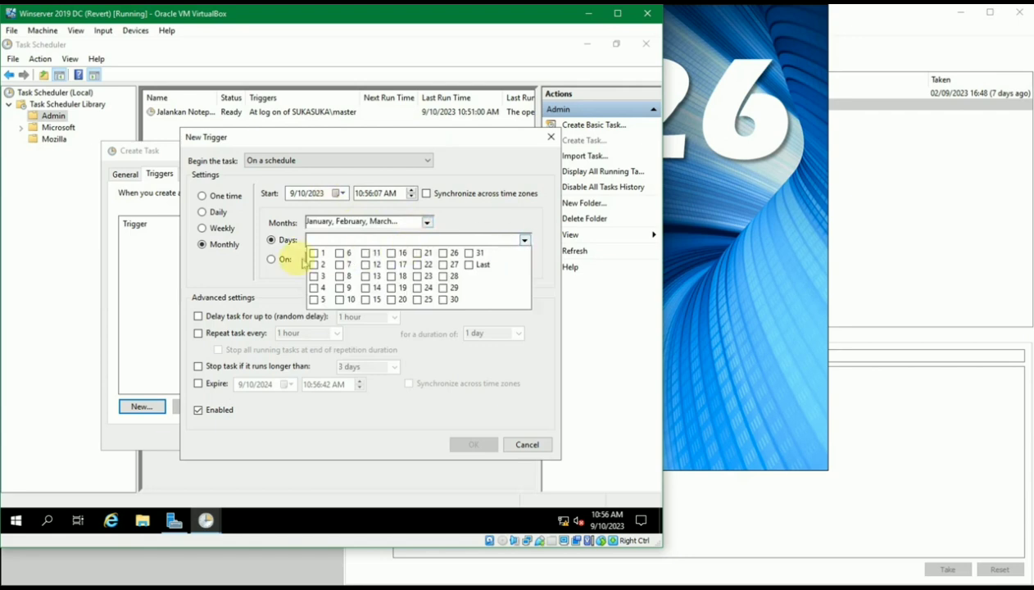
{"action": "left_click", "coordinate": [313, 253]}
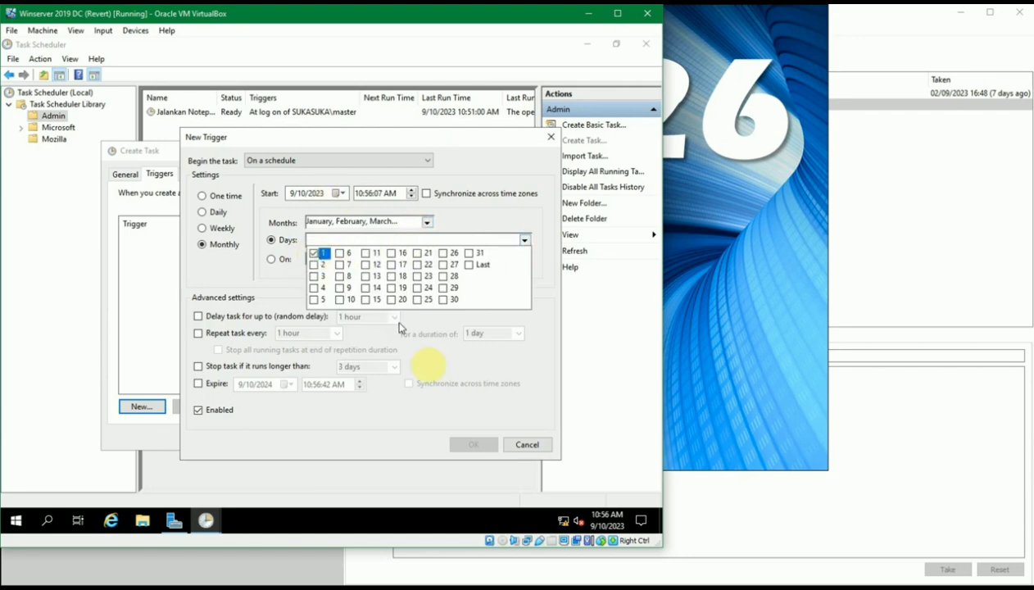
{"action": "left_click", "coordinate": [525, 241]}
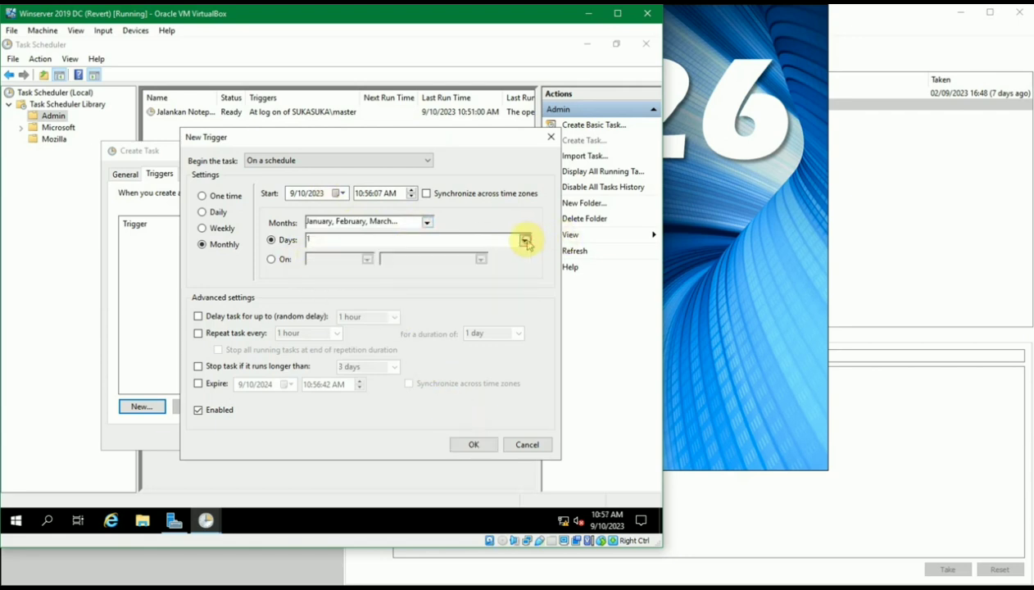
Briefly try the On weekday pattern (First, then Third week), then return to Days with day 1
{"action": "left_click", "coordinate": [284, 260]}
{"action": "left_click", "coordinate": [365, 260]}
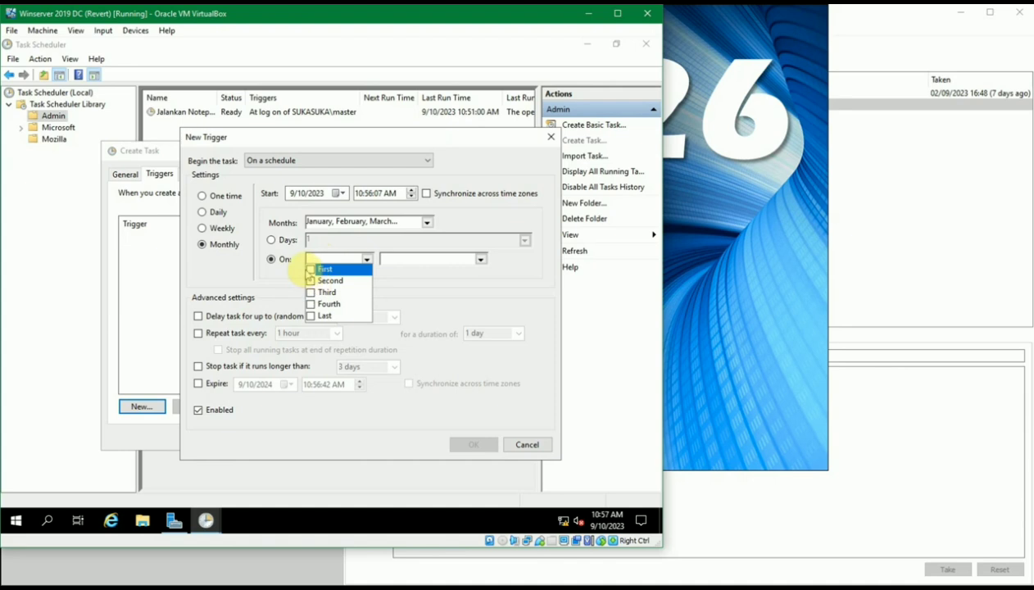
{"action": "left_click", "coordinate": [306, 268]}
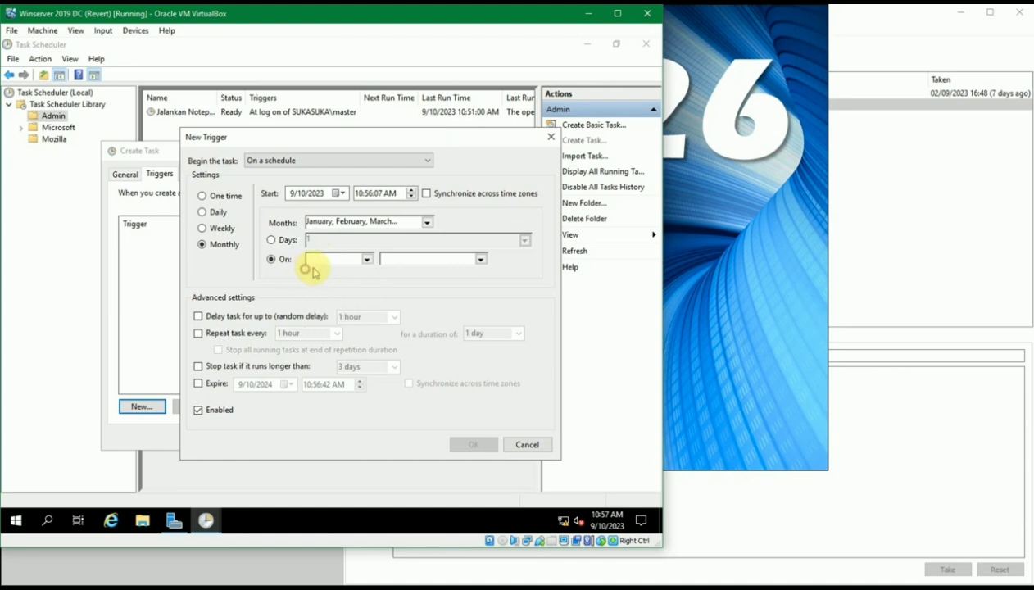
{"action": "left_click", "coordinate": [364, 258]}
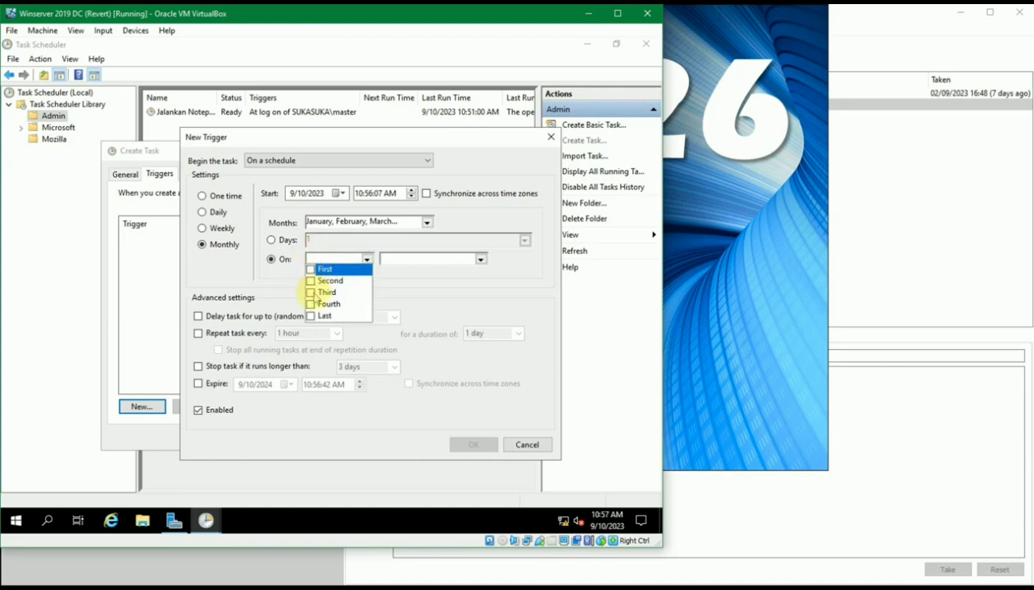
{"action": "left_click", "coordinate": [312, 270]}
{"action": "left_click", "coordinate": [478, 258]}
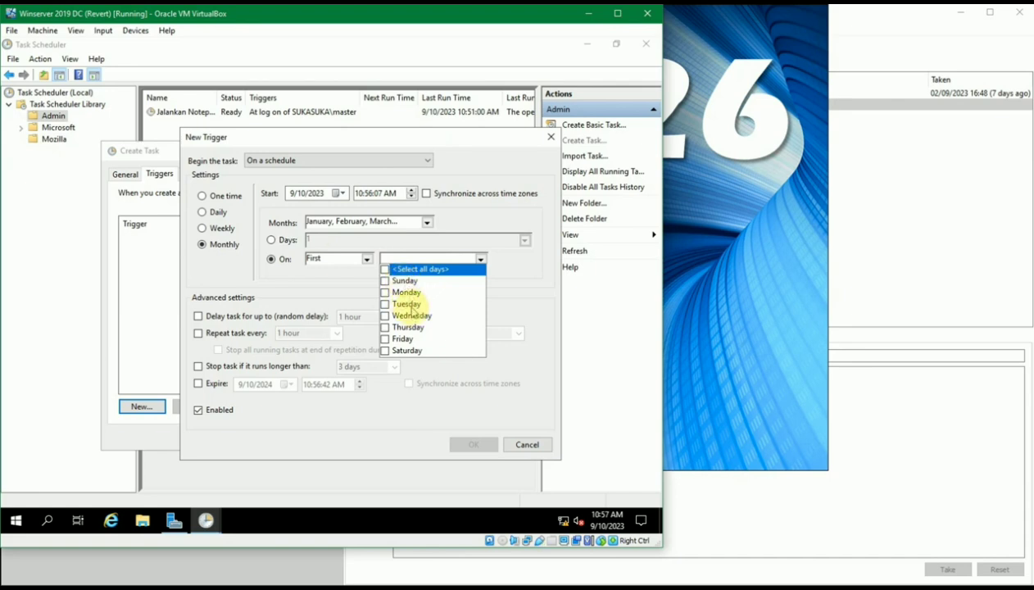
{"action": "left_click", "coordinate": [366, 258]}
{"action": "left_click", "coordinate": [365, 259]}
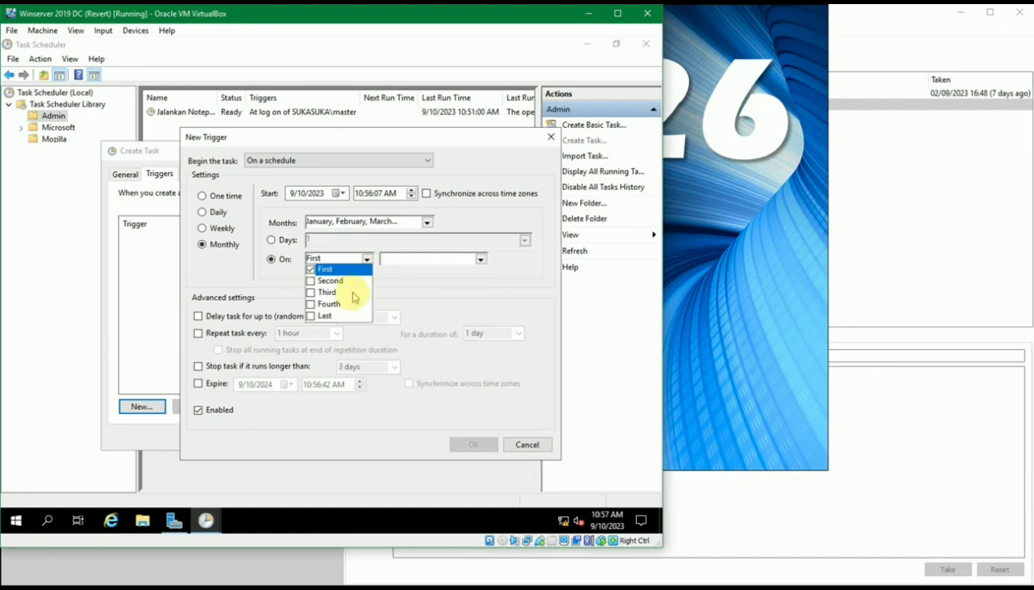
{"action": "left_click", "coordinate": [331, 292]}
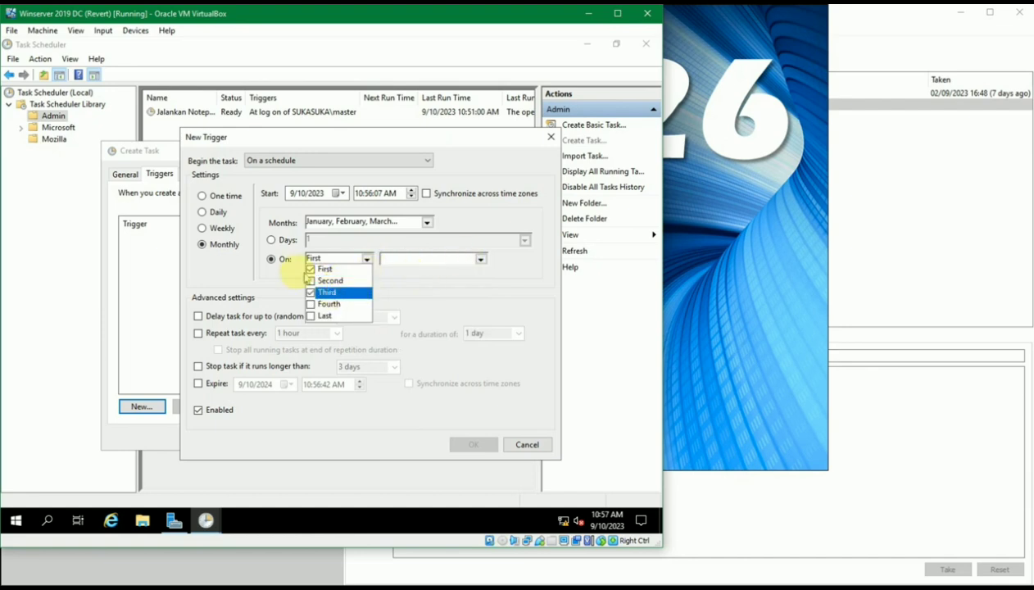
{"action": "left_click", "coordinate": [480, 259]}
{"action": "left_click", "coordinate": [479, 259]}
{"action": "left_click", "coordinate": [480, 260]}
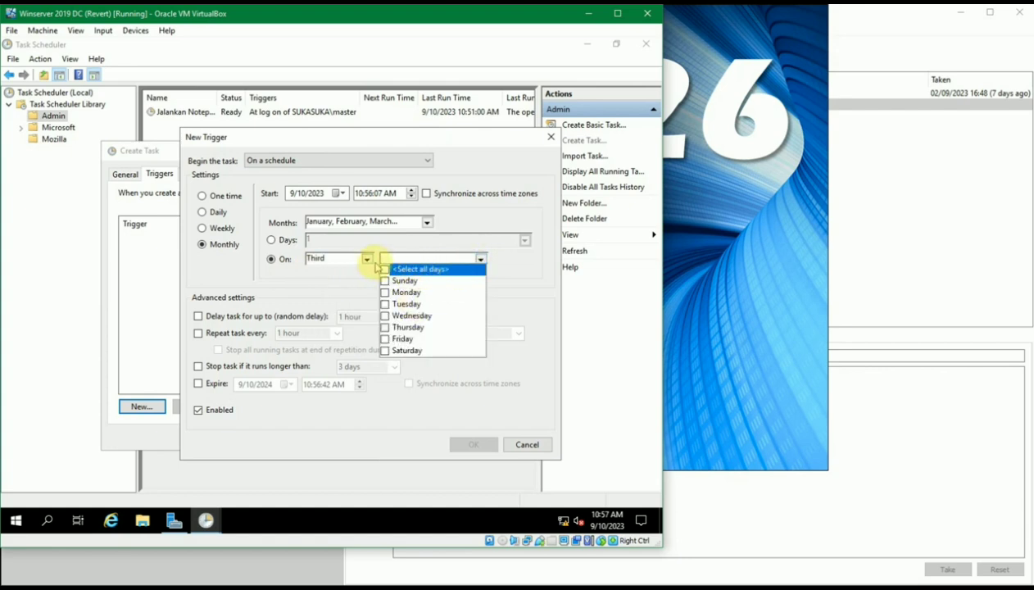
{"action": "left_click", "coordinate": [275, 237]}
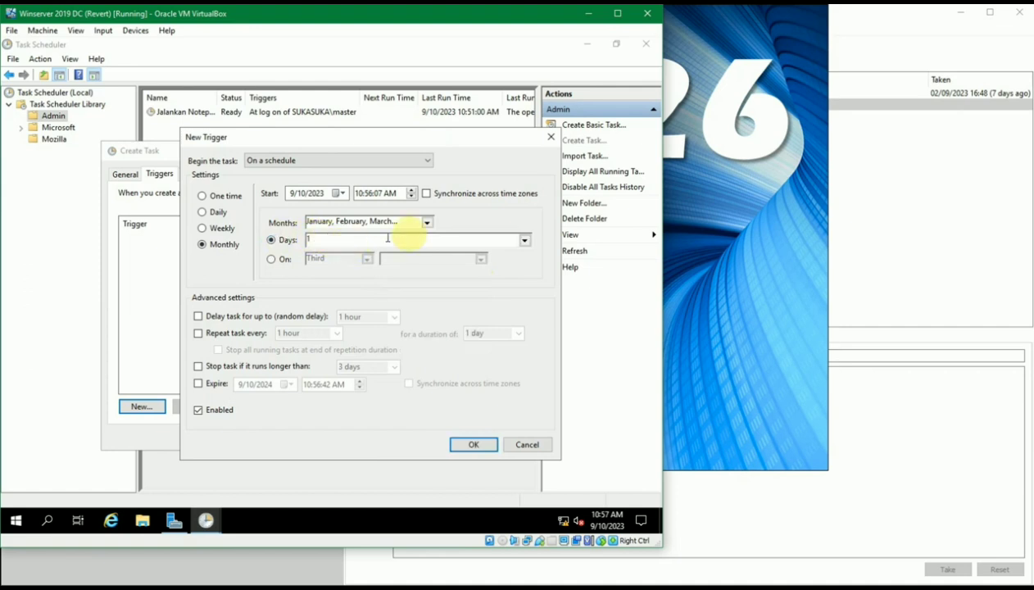
{"action": "left_click", "coordinate": [524, 239]}
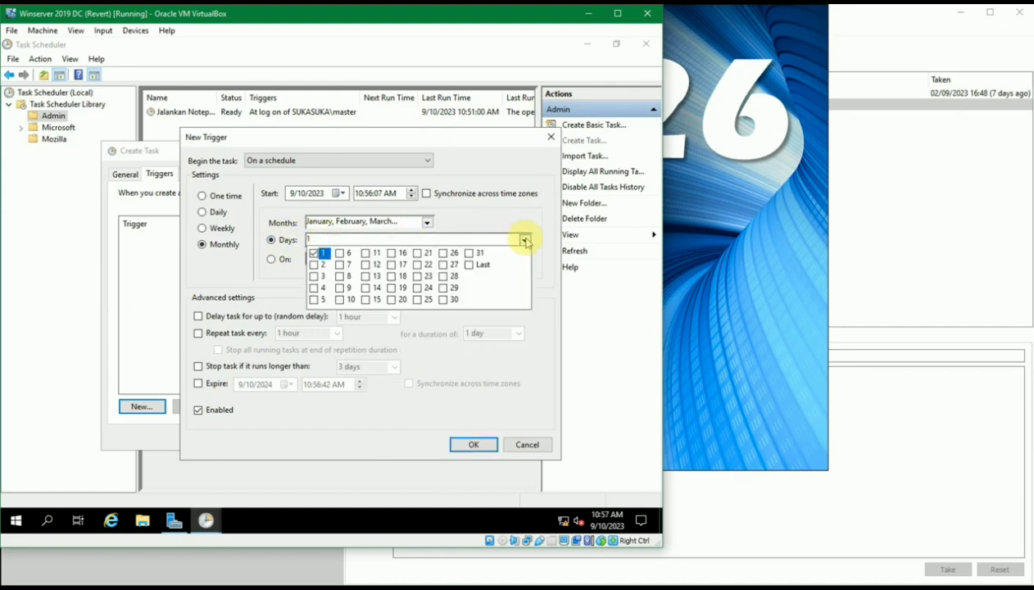
{"action": "left_click", "coordinate": [524, 239]}
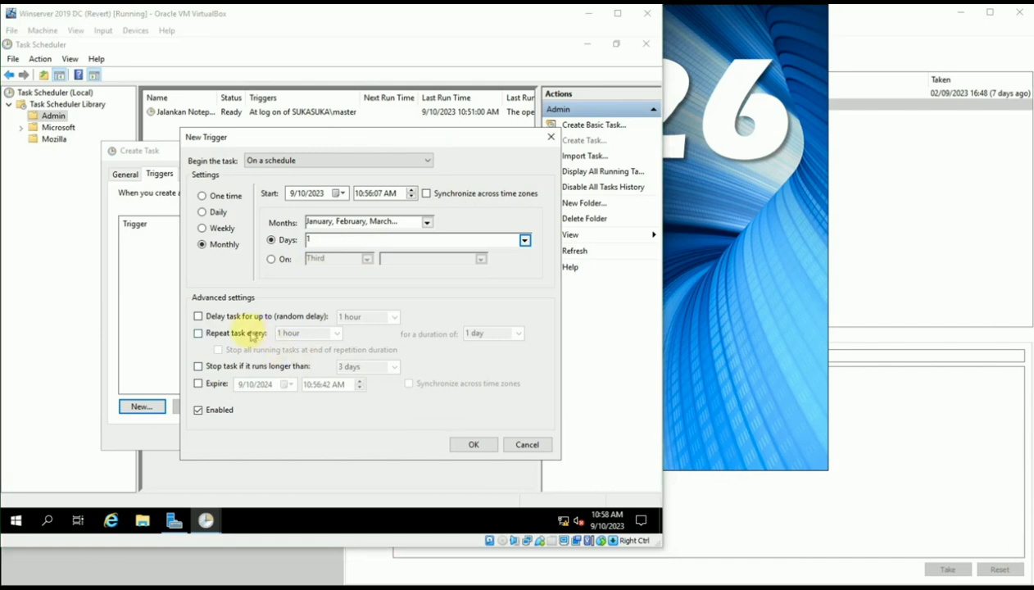
{"action": "left_click", "coordinate": [197, 318]}
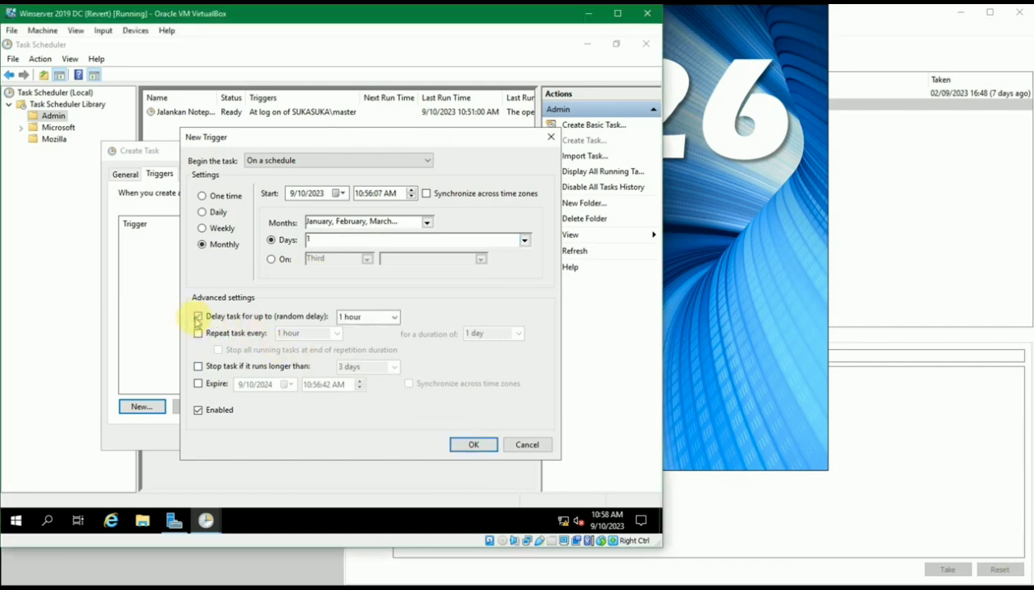
{"action": "left_click", "coordinate": [394, 320]}
{"action": "left_click", "coordinate": [394, 322]}
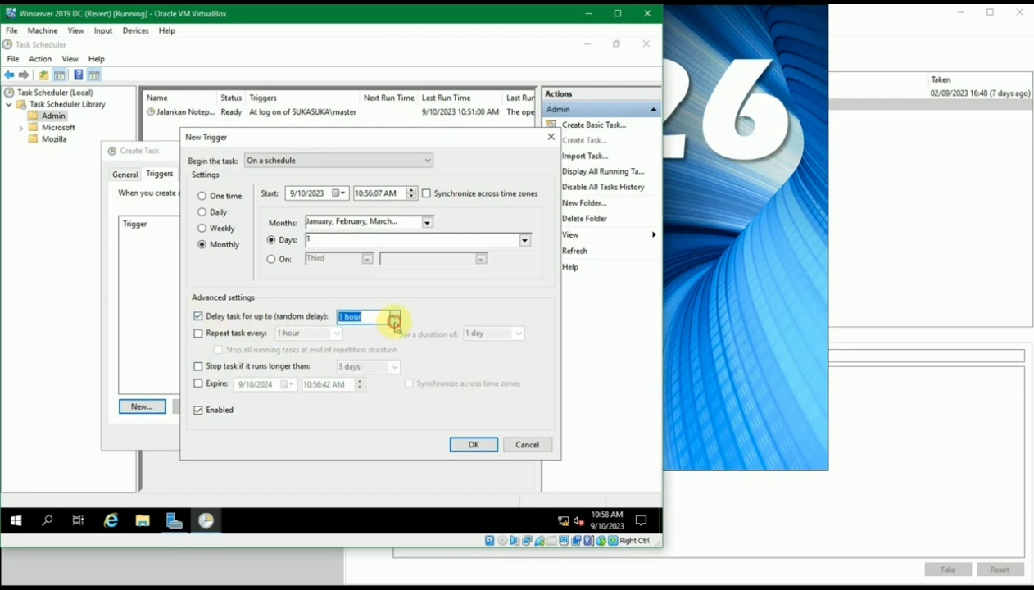
{"action": "left_click", "coordinate": [395, 322]}
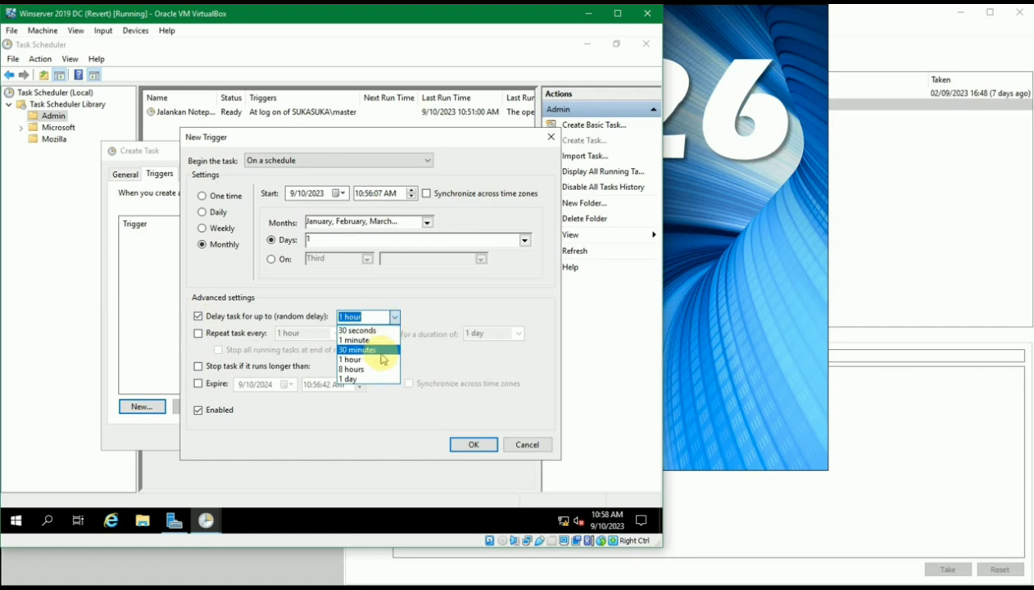
{"action": "left_click", "coordinate": [418, 311]}
{"action": "left_click", "coordinate": [276, 321]}
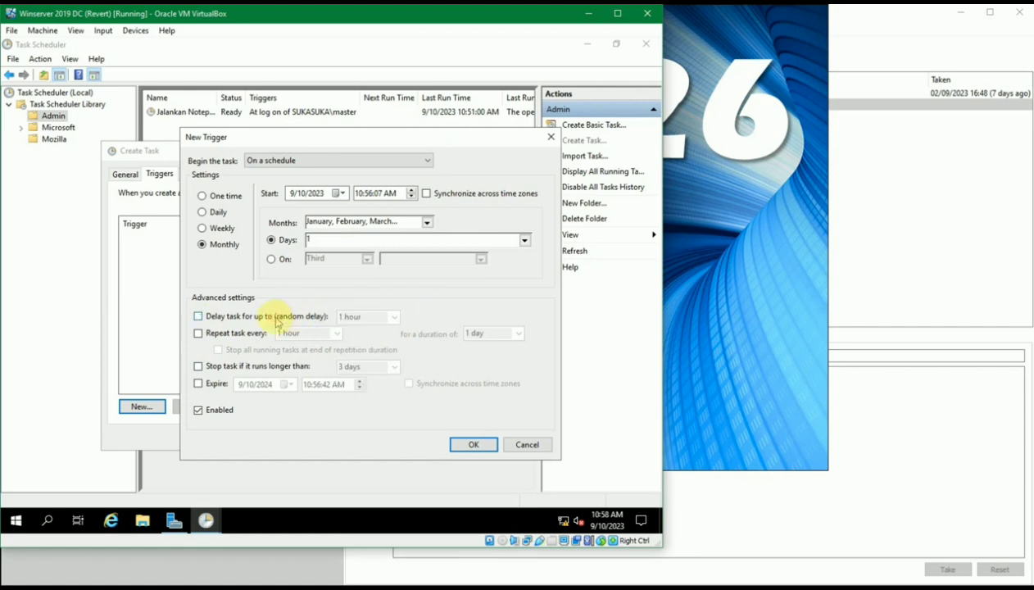
{"action": "left_click", "coordinate": [251, 334]}
{"action": "left_click", "coordinate": [339, 332]}
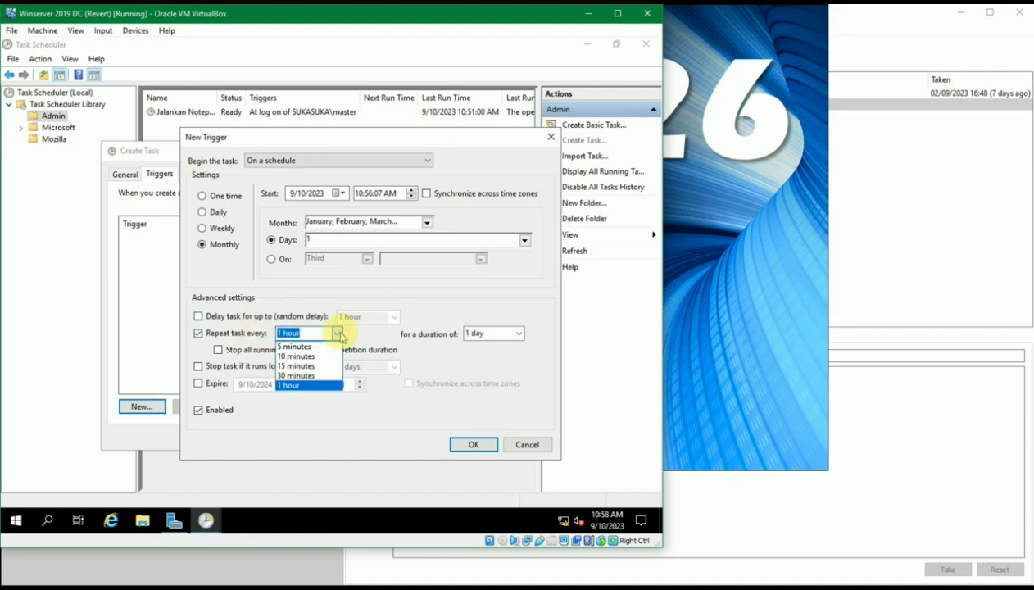
{"action": "left_click", "coordinate": [339, 334]}
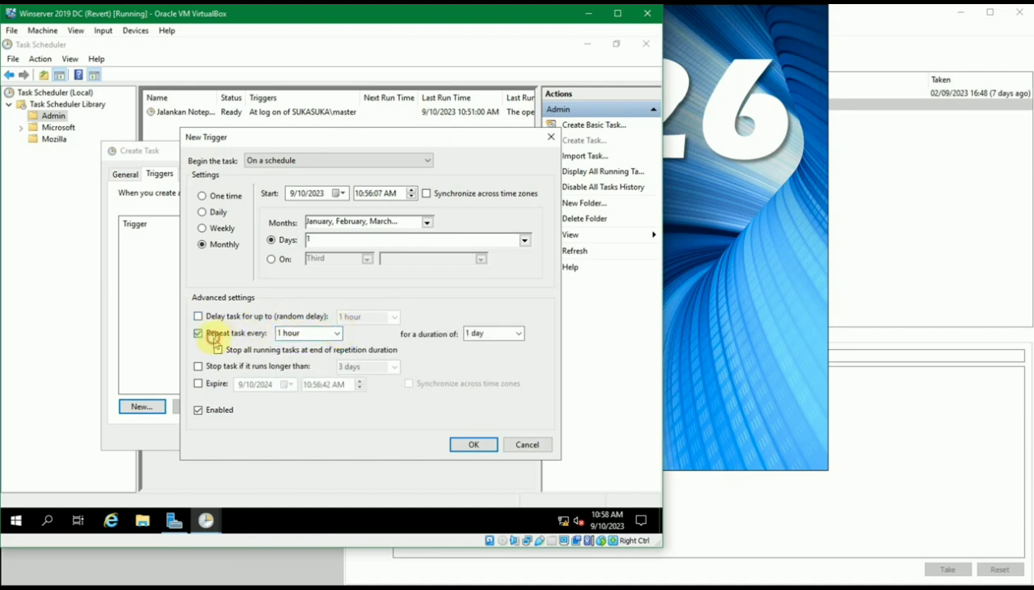
{"action": "left_click", "coordinate": [212, 336]}
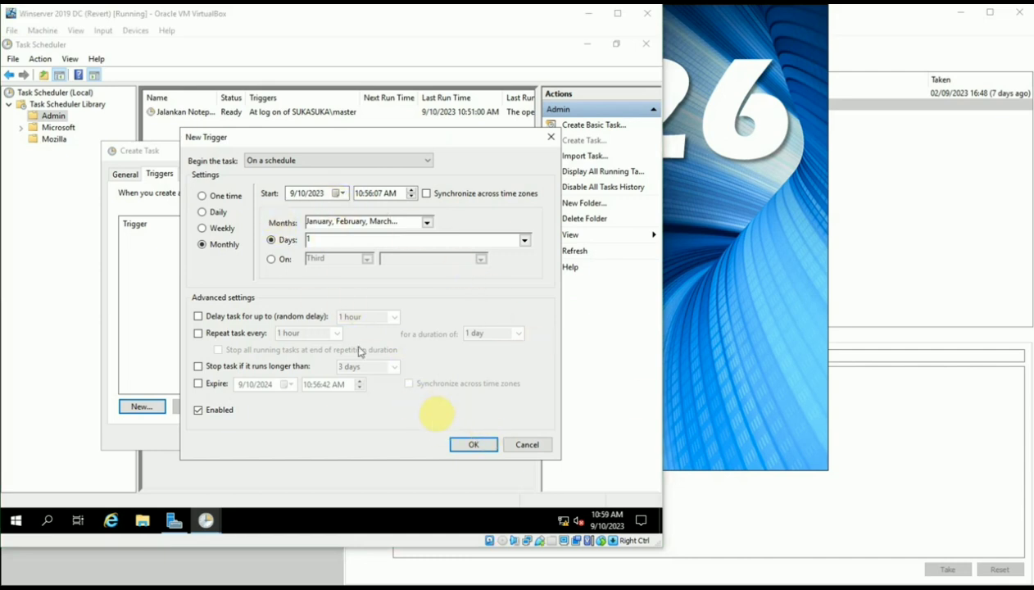
Confirm the monthly trigger, review the Conditions and Settings tabs, and attempt to save the task
{"action": "left_click", "coordinate": [485, 445]}
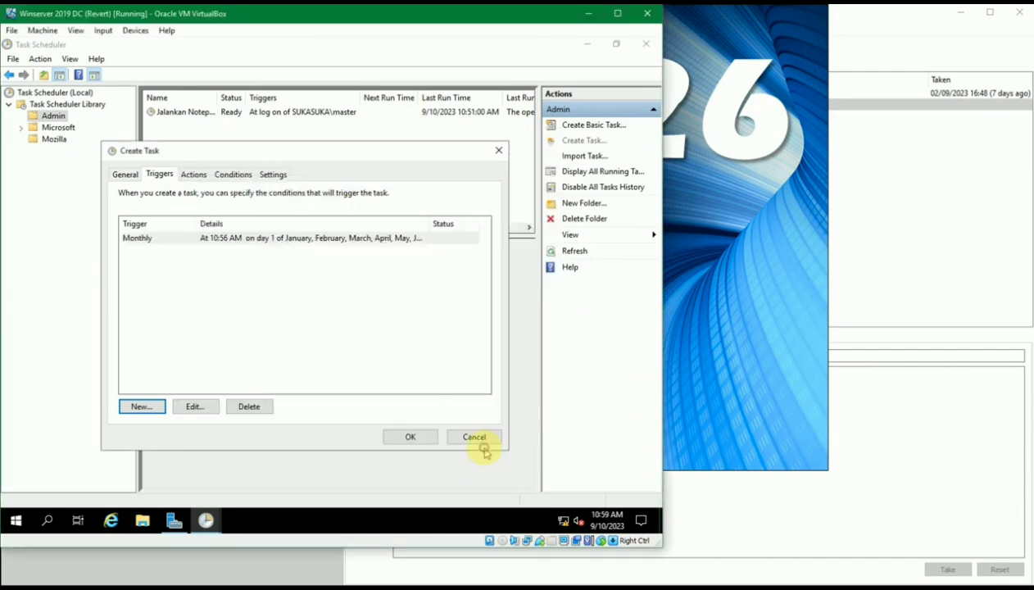
{"action": "left_click", "coordinate": [194, 174]}
{"action": "left_click", "coordinate": [228, 174]}
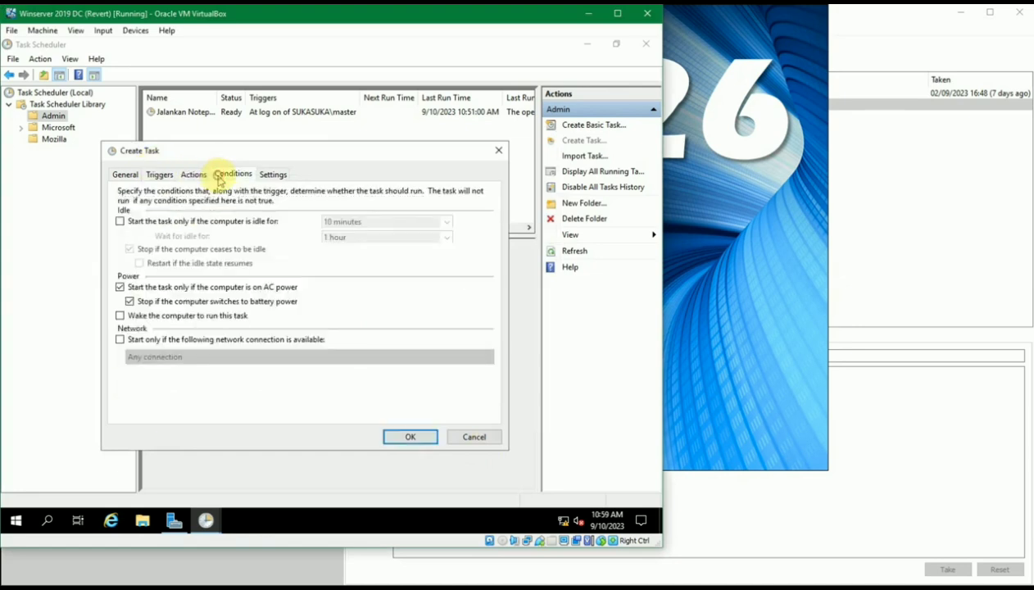
{"action": "left_click", "coordinate": [270, 174]}
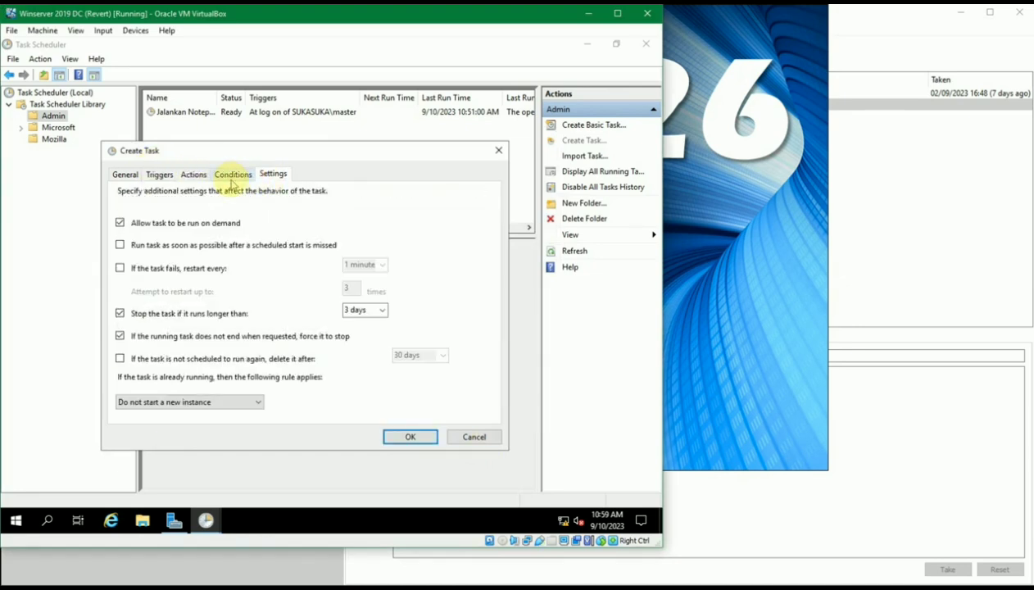
{"action": "left_click", "coordinate": [232, 180]}
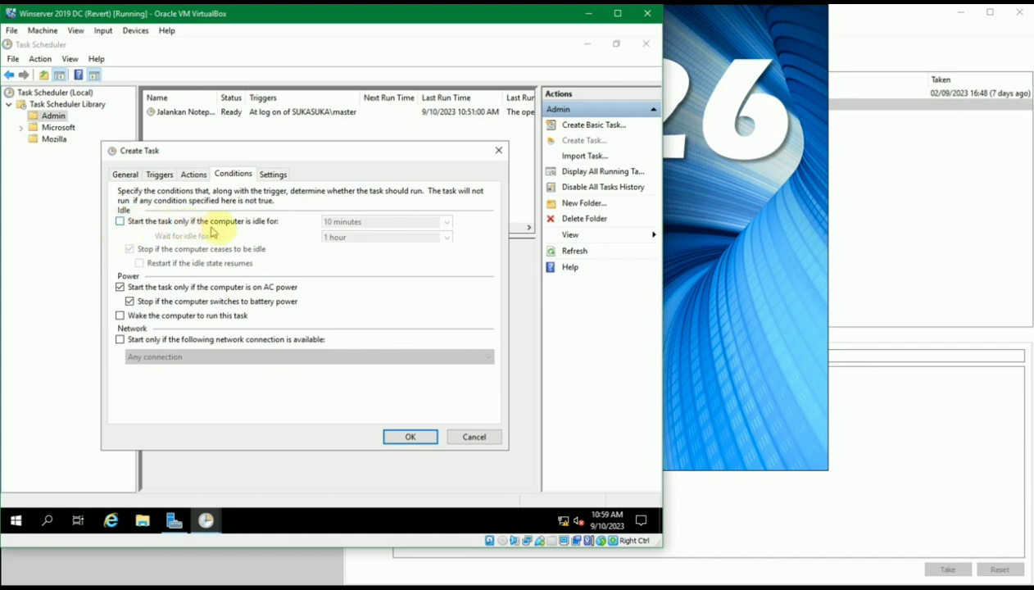
{"action": "left_click", "coordinate": [272, 173]}
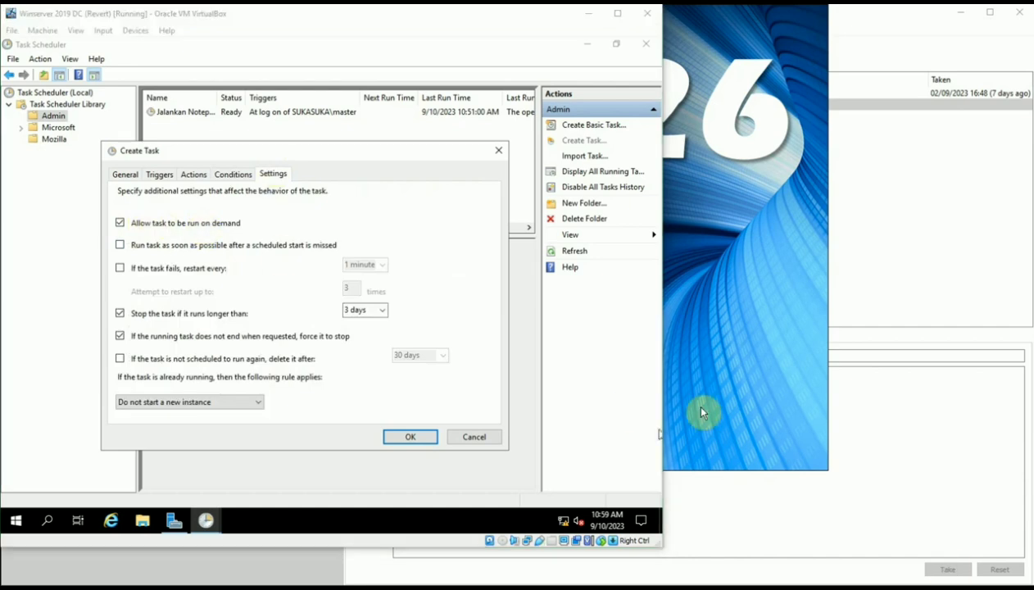
{"action": "left_click", "coordinate": [230, 175]}
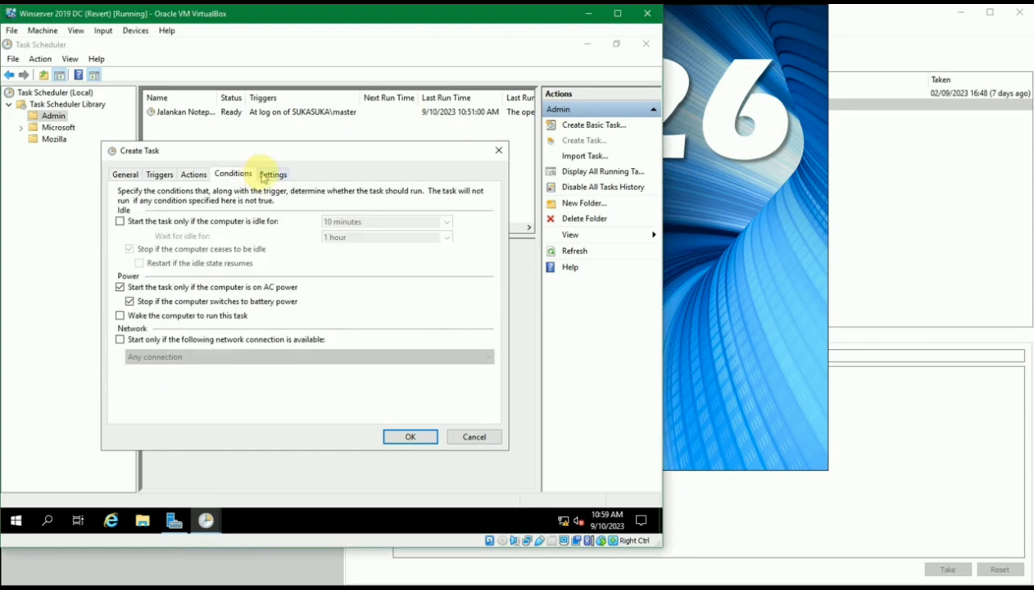
{"action": "left_click", "coordinate": [264, 176]}
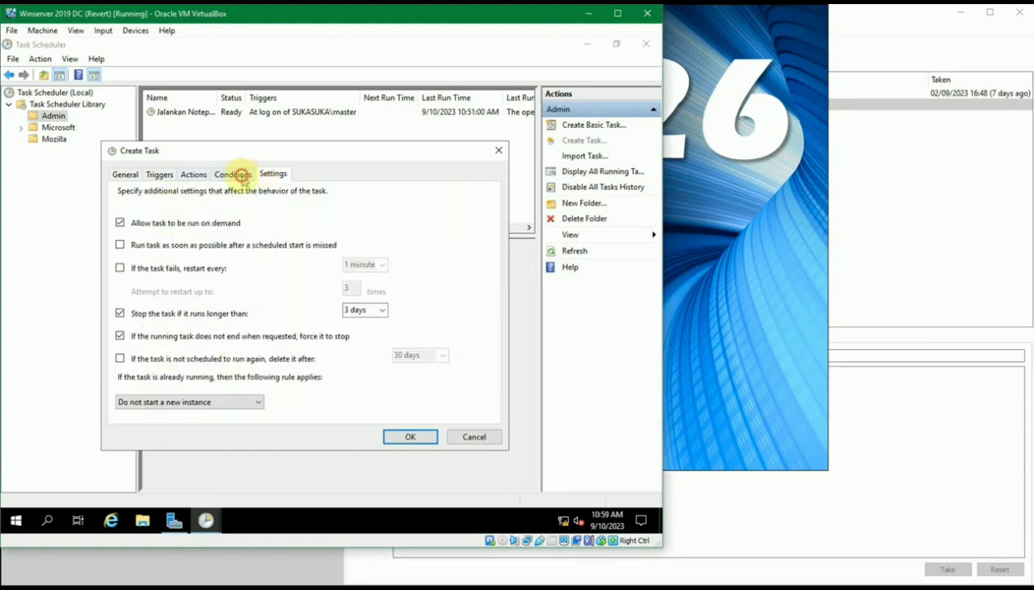
{"action": "left_click", "coordinate": [239, 175]}
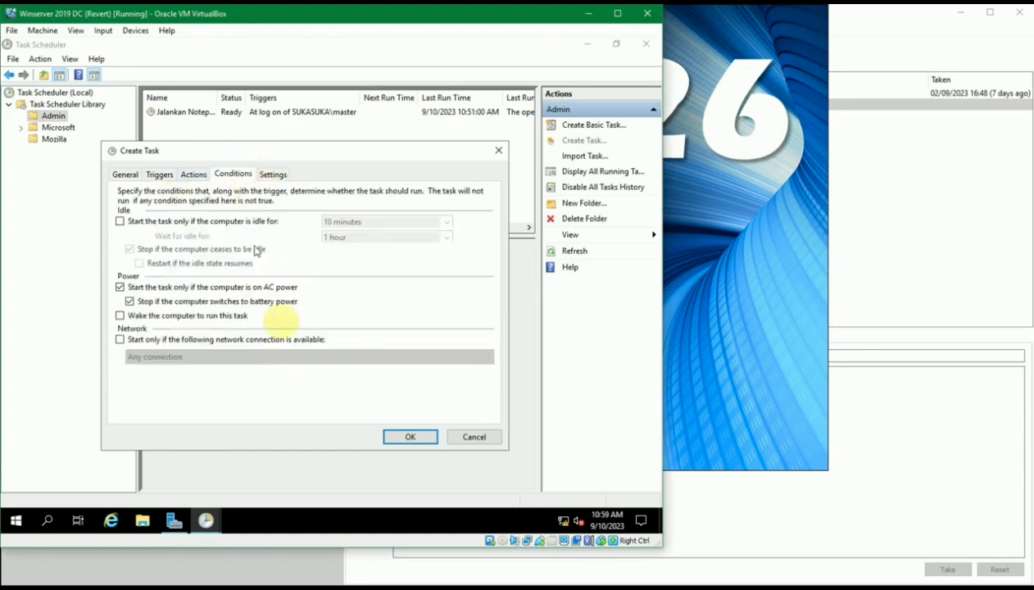
{"action": "left_click", "coordinate": [412, 436]}
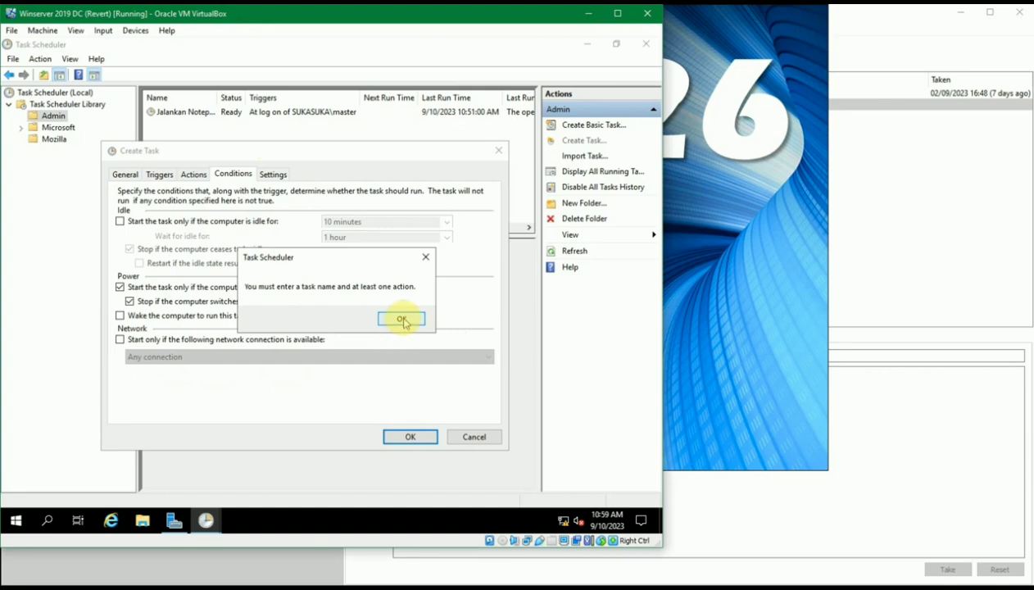
Add a Start a program action pointing to restart.bat on the Desktop
{"action": "left_click", "coordinate": [401, 319]}
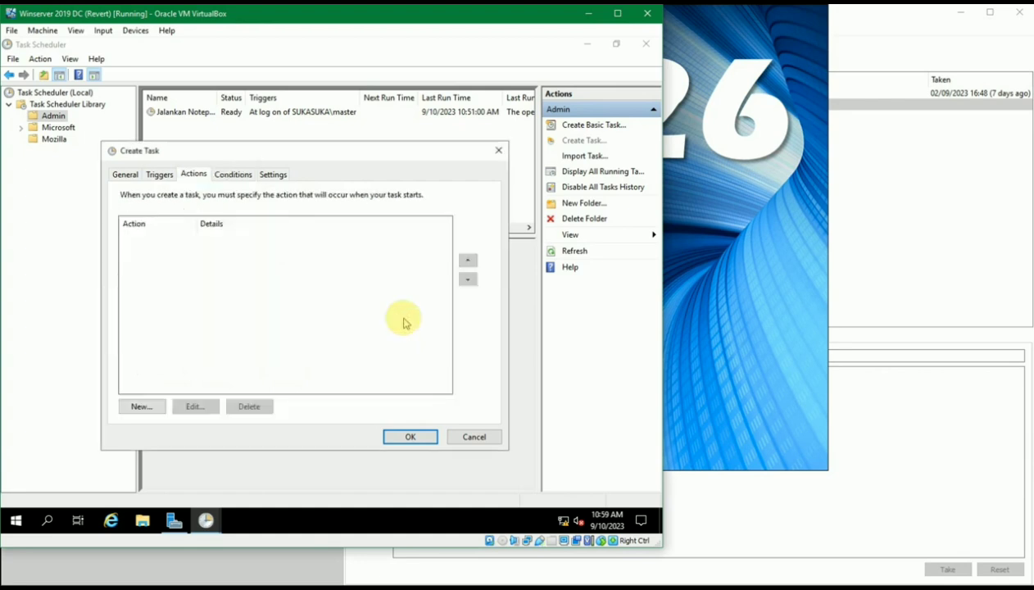
{"action": "left_click", "coordinate": [152, 405]}
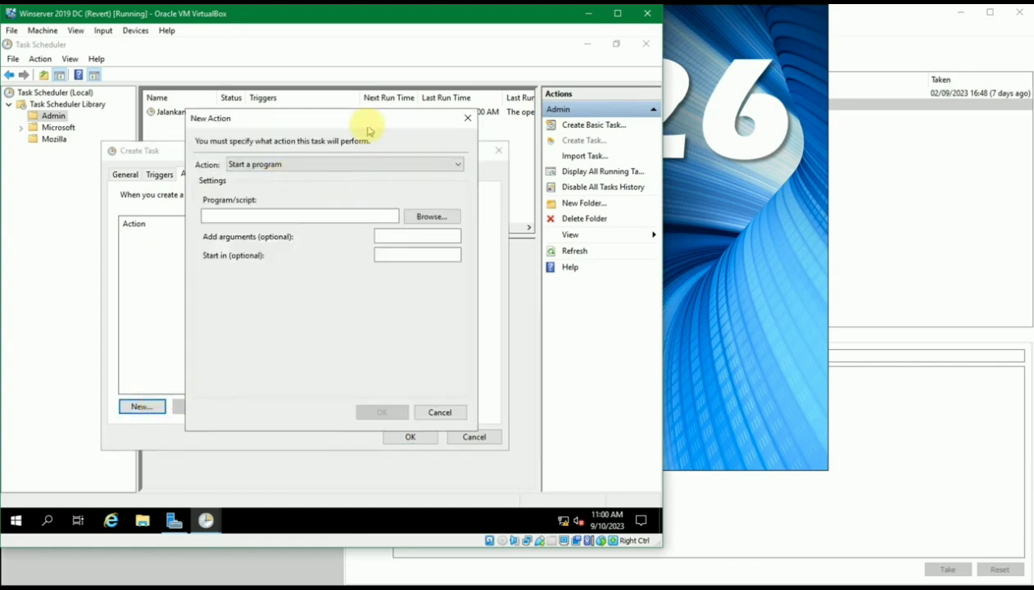
{"action": "left_click_drag", "start_coordinate": [359, 119], "coordinate": [365, 128]}
{"action": "left_click", "coordinate": [345, 174]}
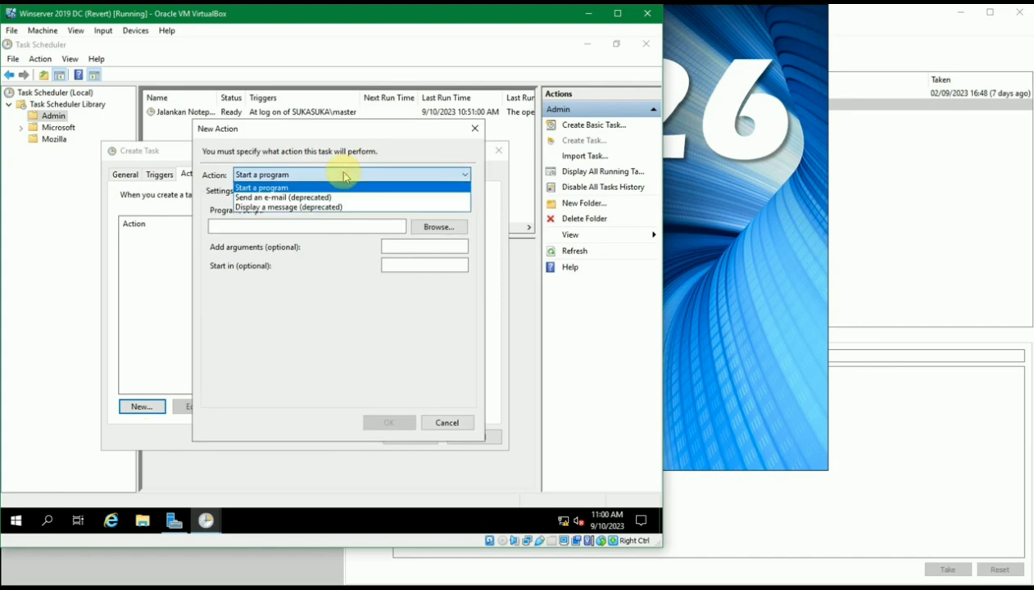
{"action": "left_click", "coordinate": [344, 174]}
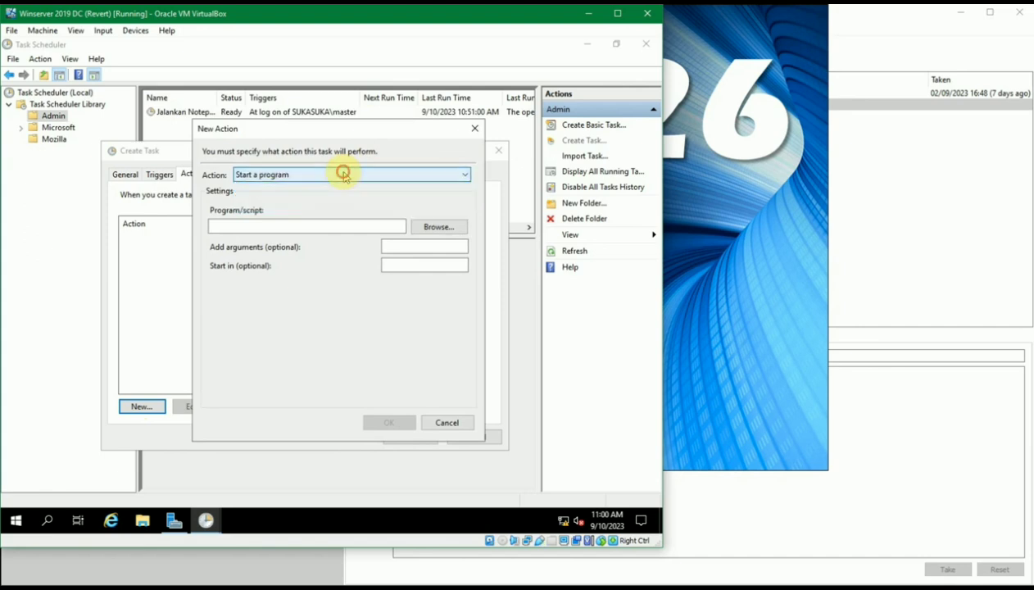
{"action": "left_click", "coordinate": [438, 226]}
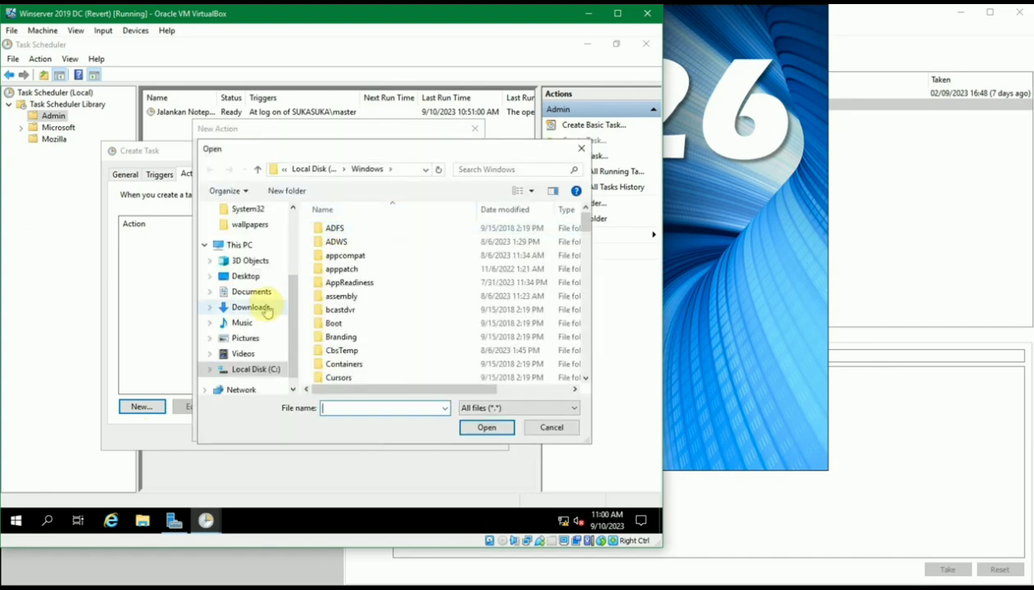
{"action": "left_click", "coordinate": [246, 276]}
{"action": "left_click", "coordinate": [343, 230]}
Confirm the restart.bat action and save the Restart Server task
{"action": "left_click", "coordinate": [478, 426]}
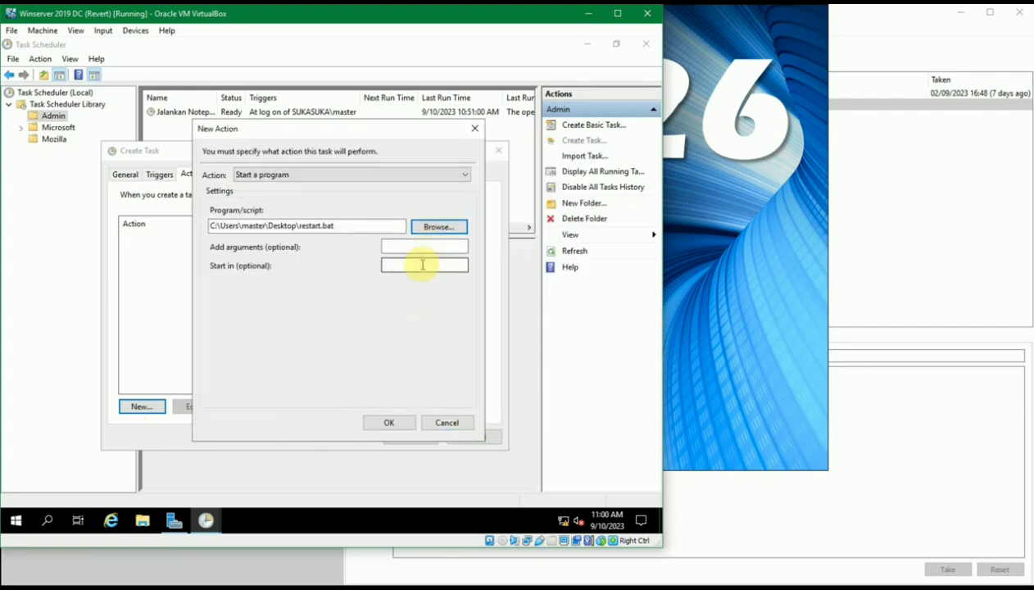
{"action": "left_click", "coordinate": [387, 423]}
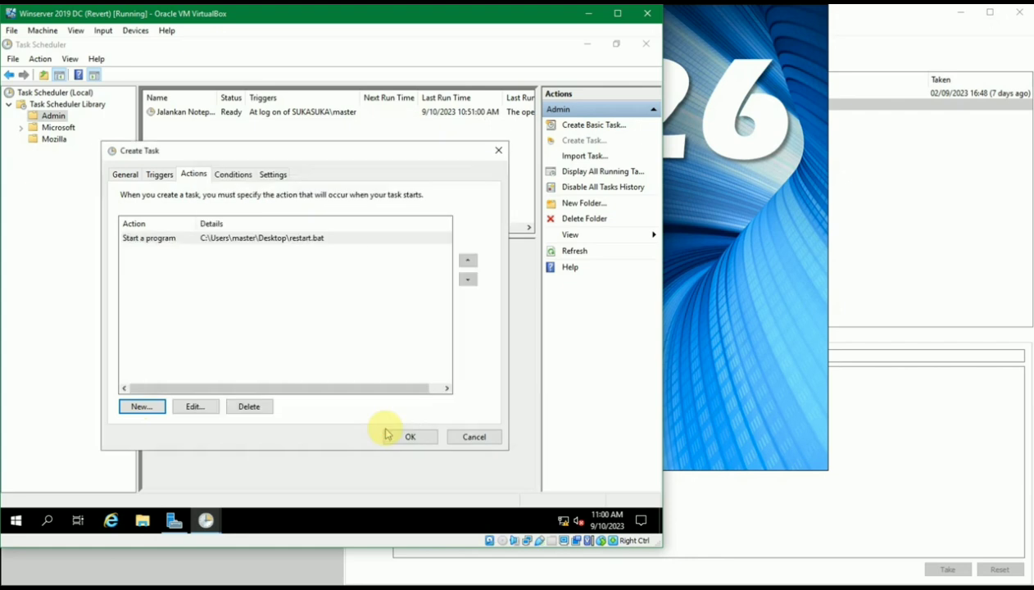
{"action": "left_click", "coordinate": [401, 436]}
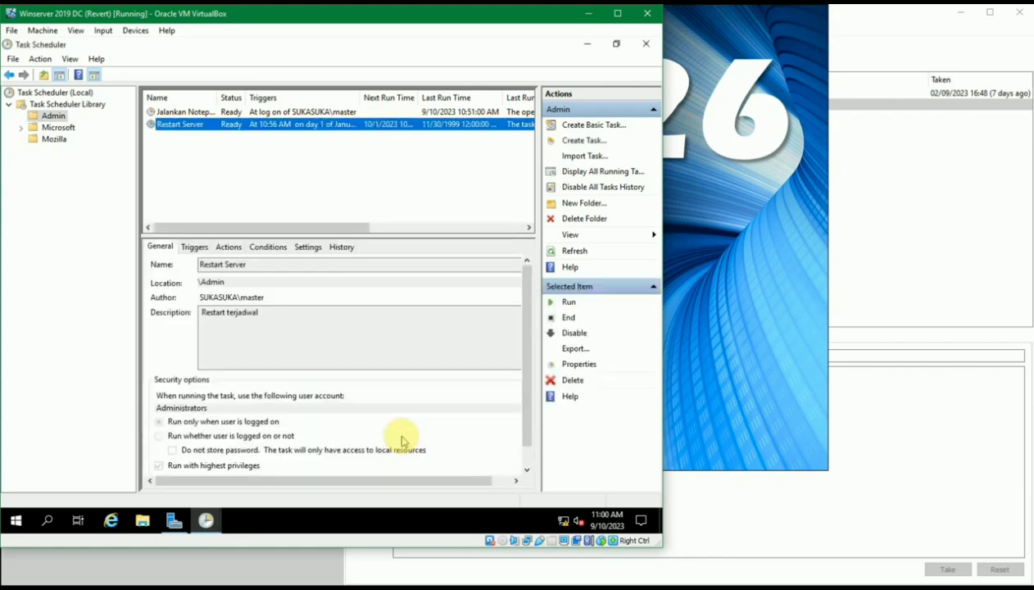